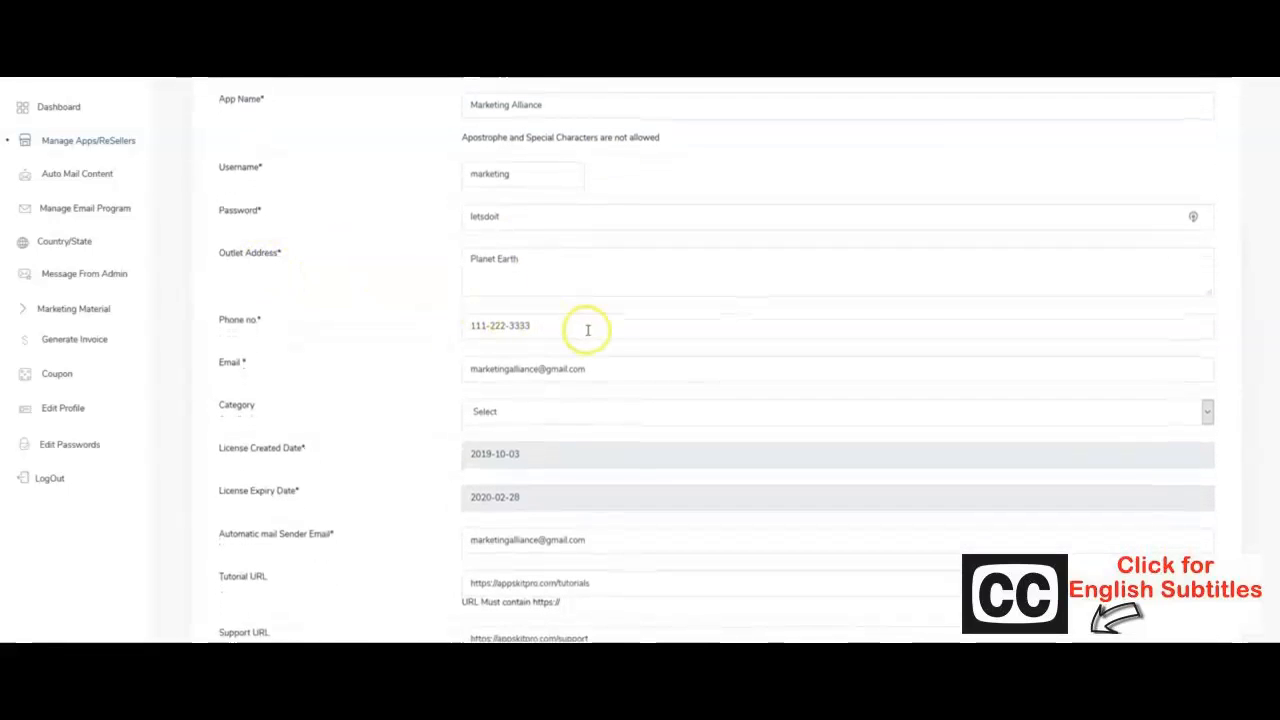
- Set the new Marketing Alliance app's category to Coach / Trainer and submit the form to create the app
scroll(588, 330, "down", 2)
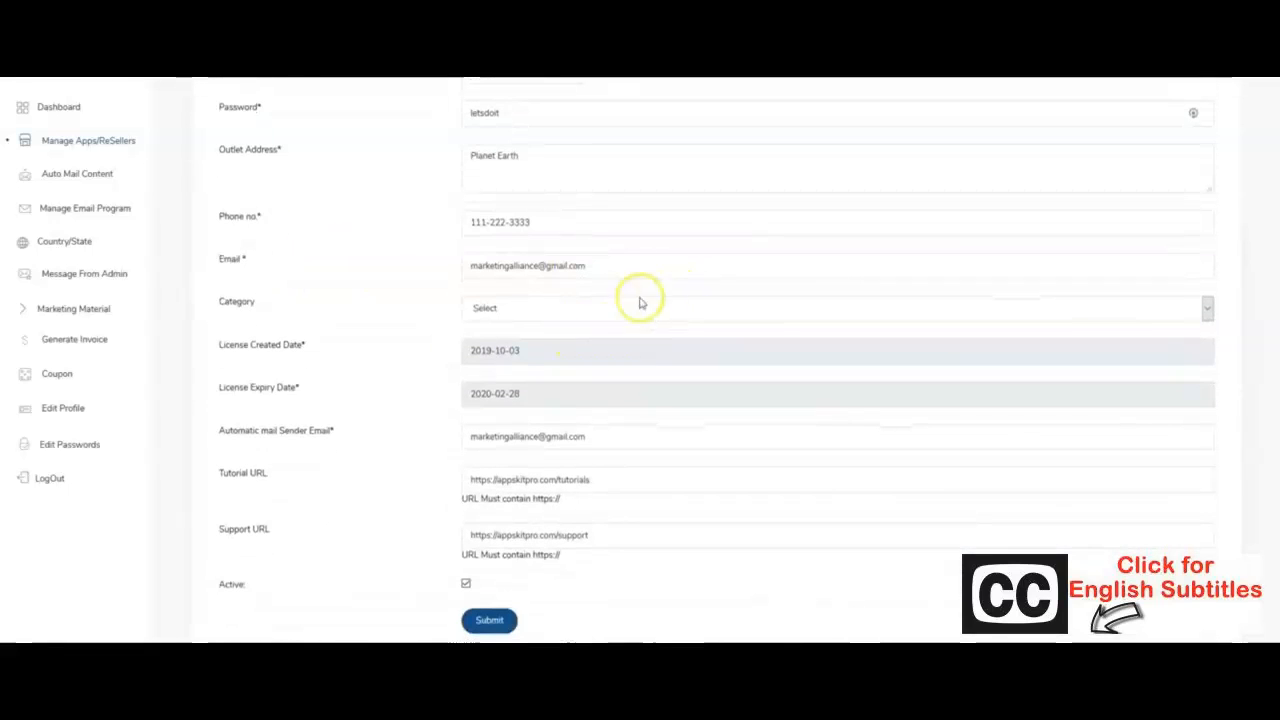
scroll(494, 294, "down", 2)
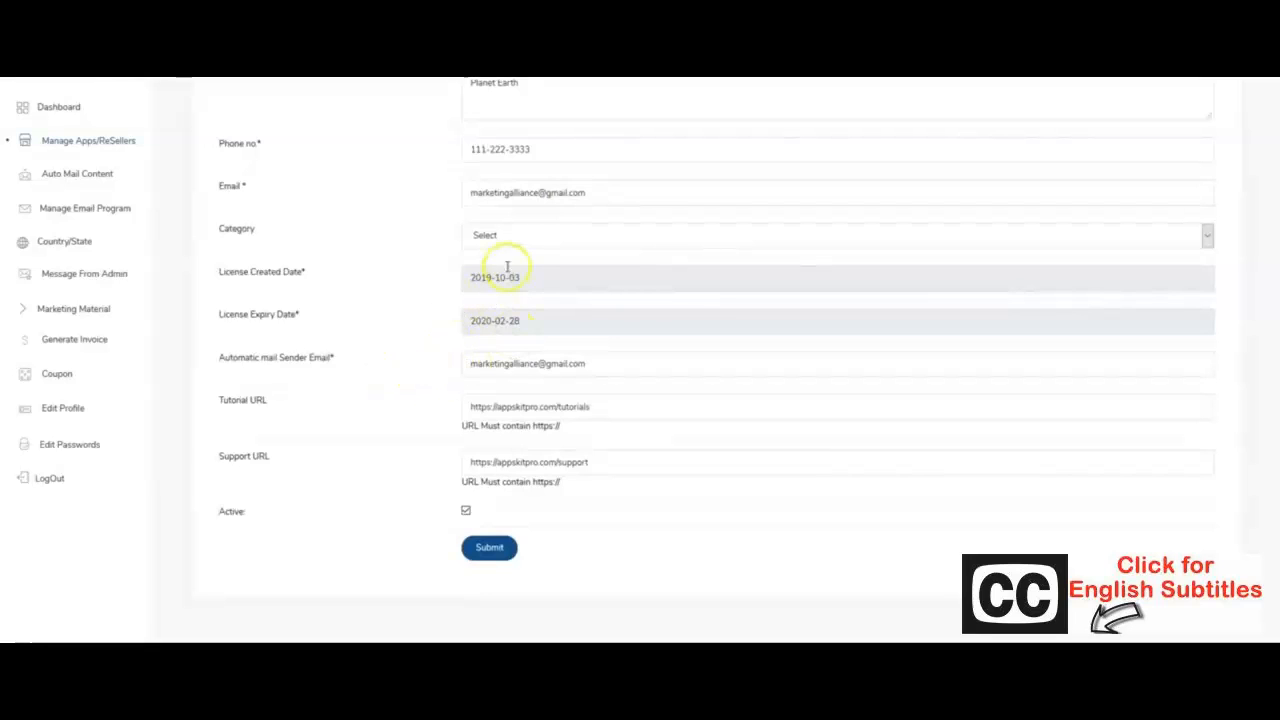
left_click(527, 234)
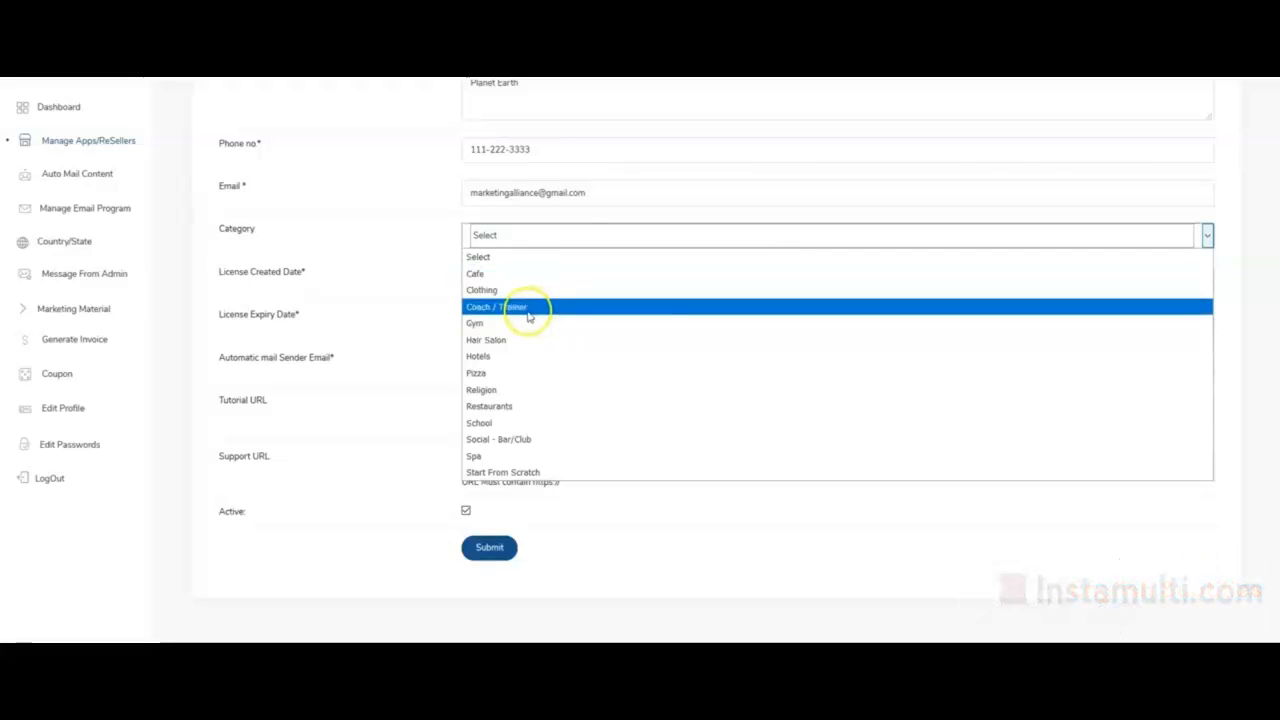
left_click(513, 313)
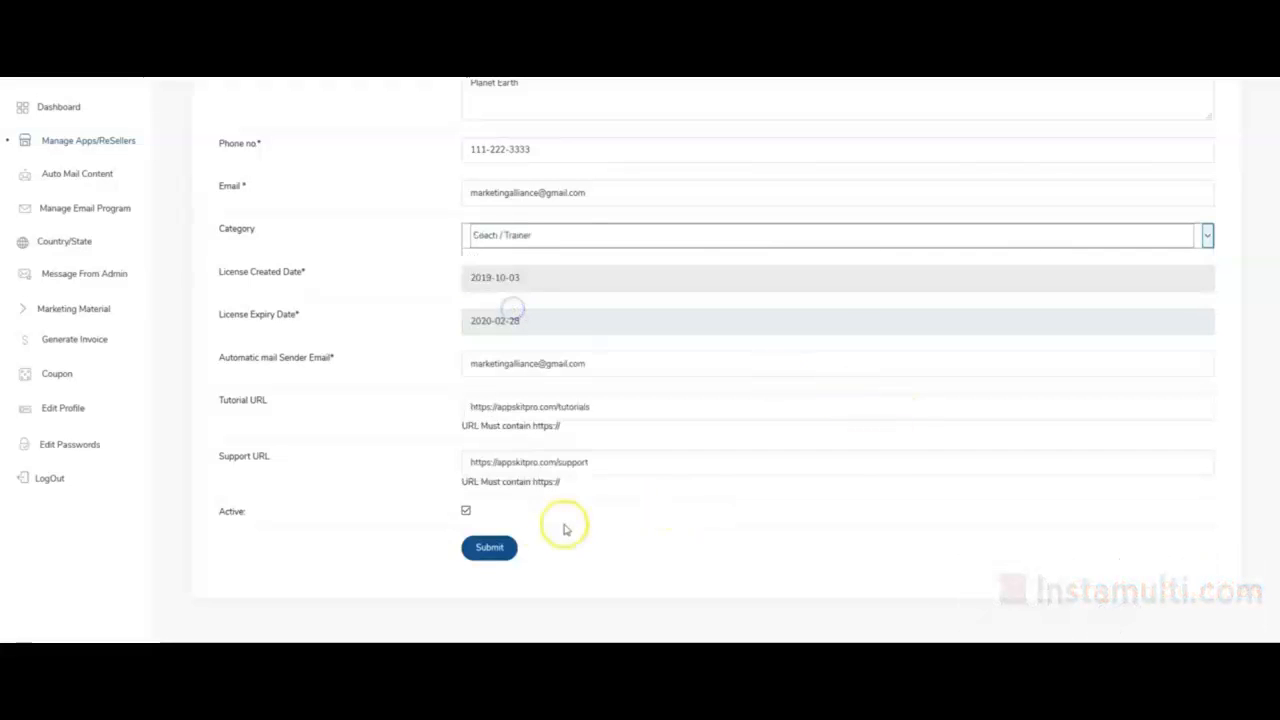
left_click(497, 547)
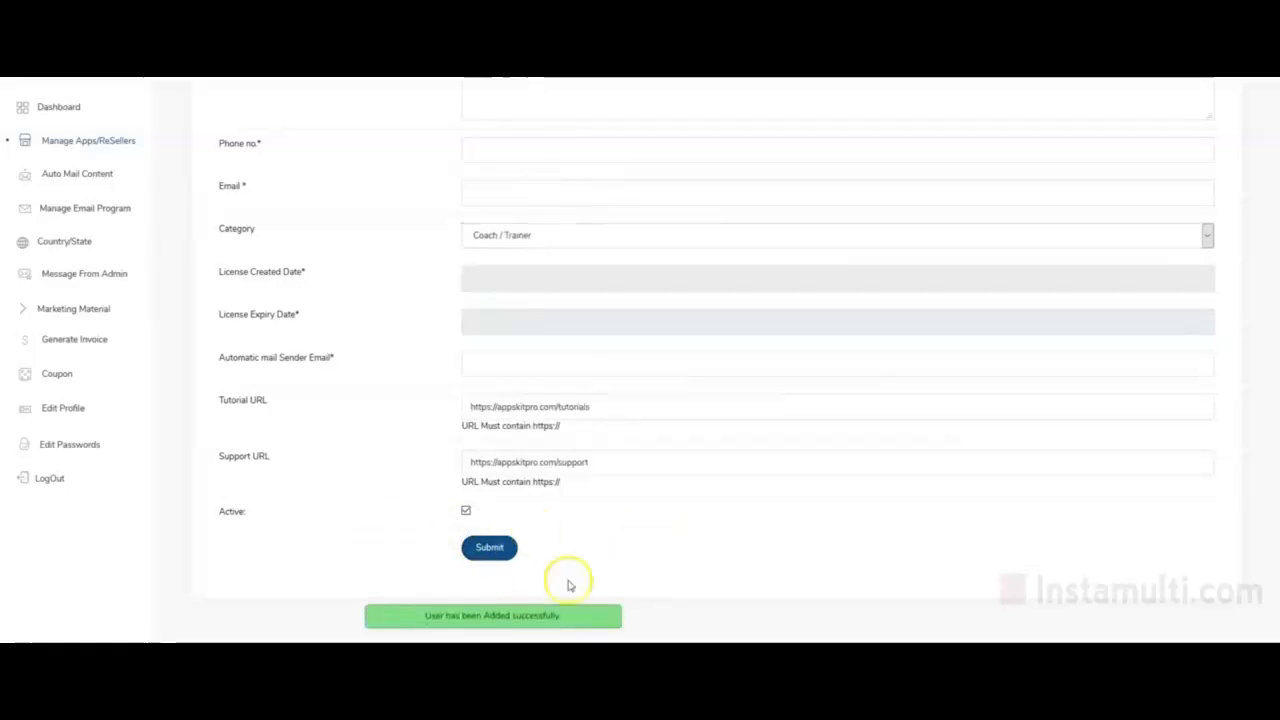
- Check the Marketing Alliance entry in the app list and review the message text of the Outlet Welcome Mail
left_click(104, 147)
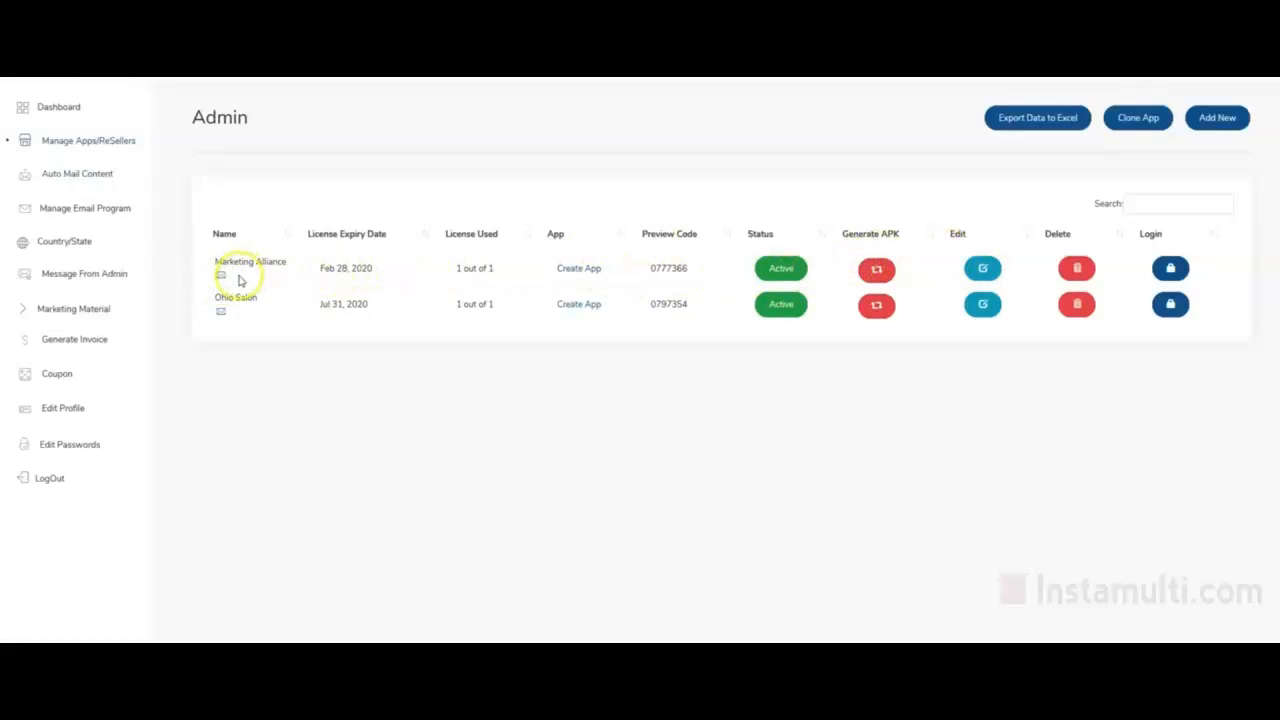
left_click(94, 180)
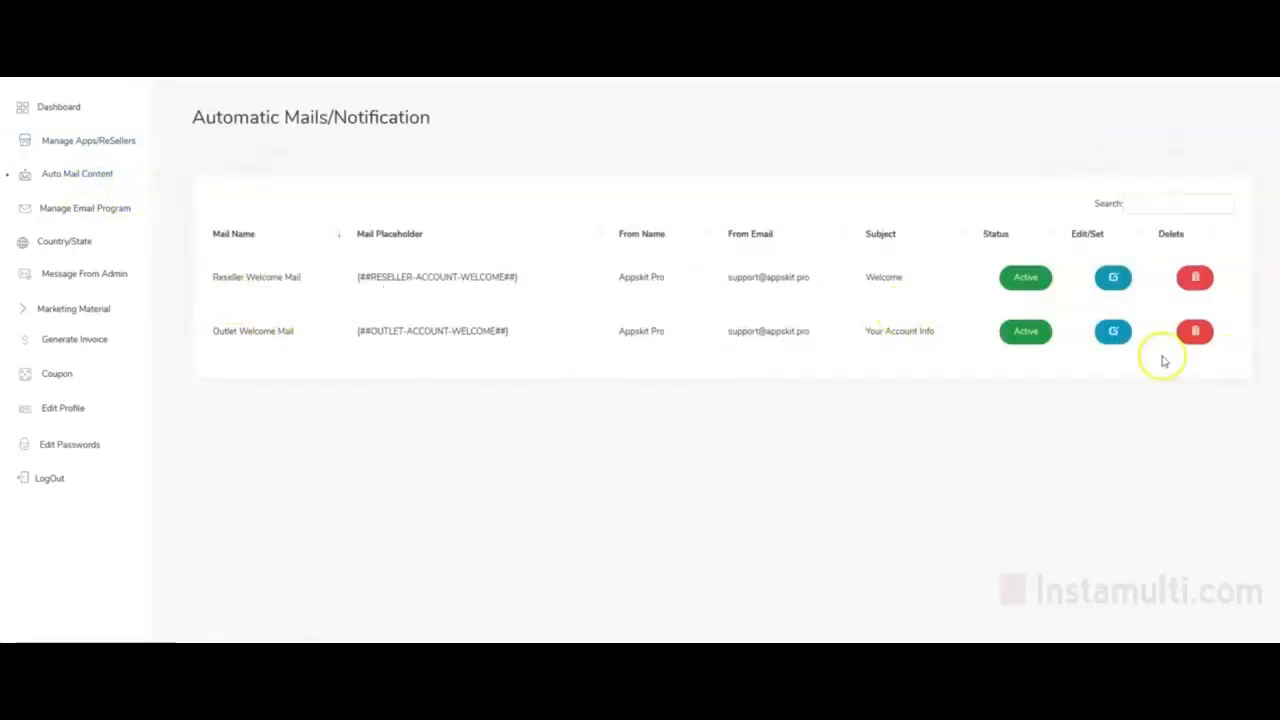
left_click(1112, 331)
scroll(483, 363, "down", 1)
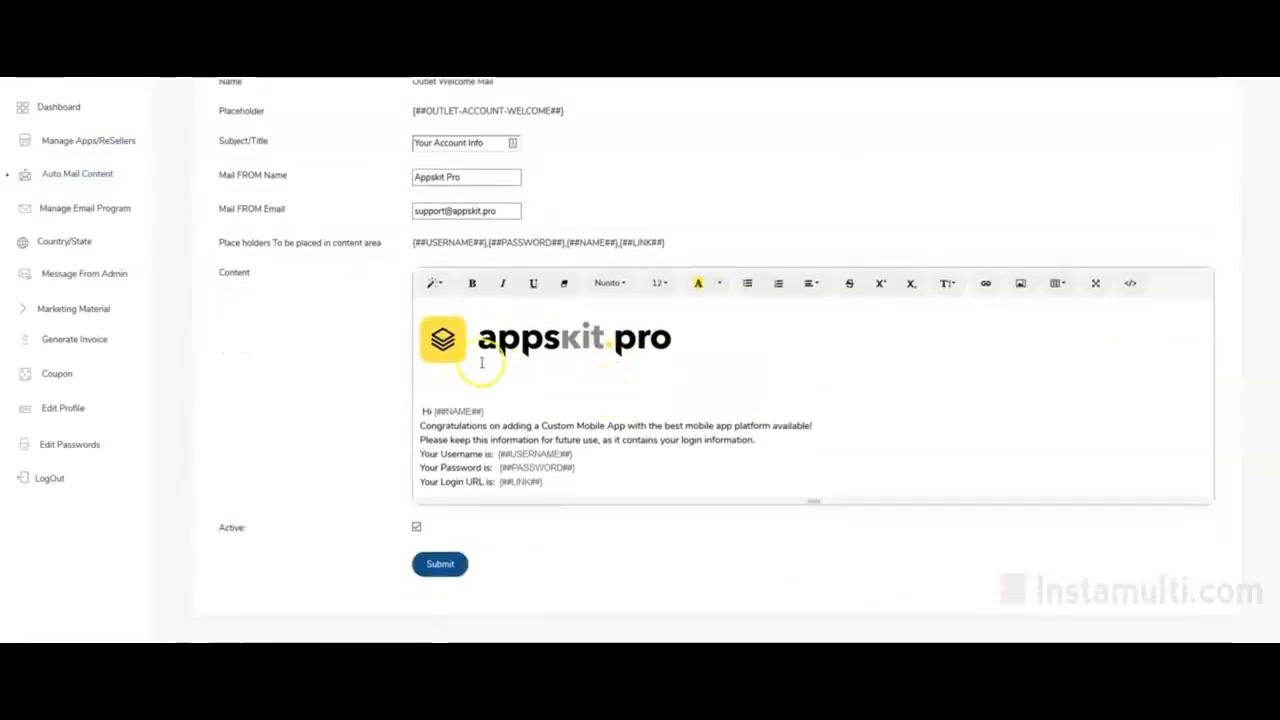
left_click_drag(619, 492, 424, 408)
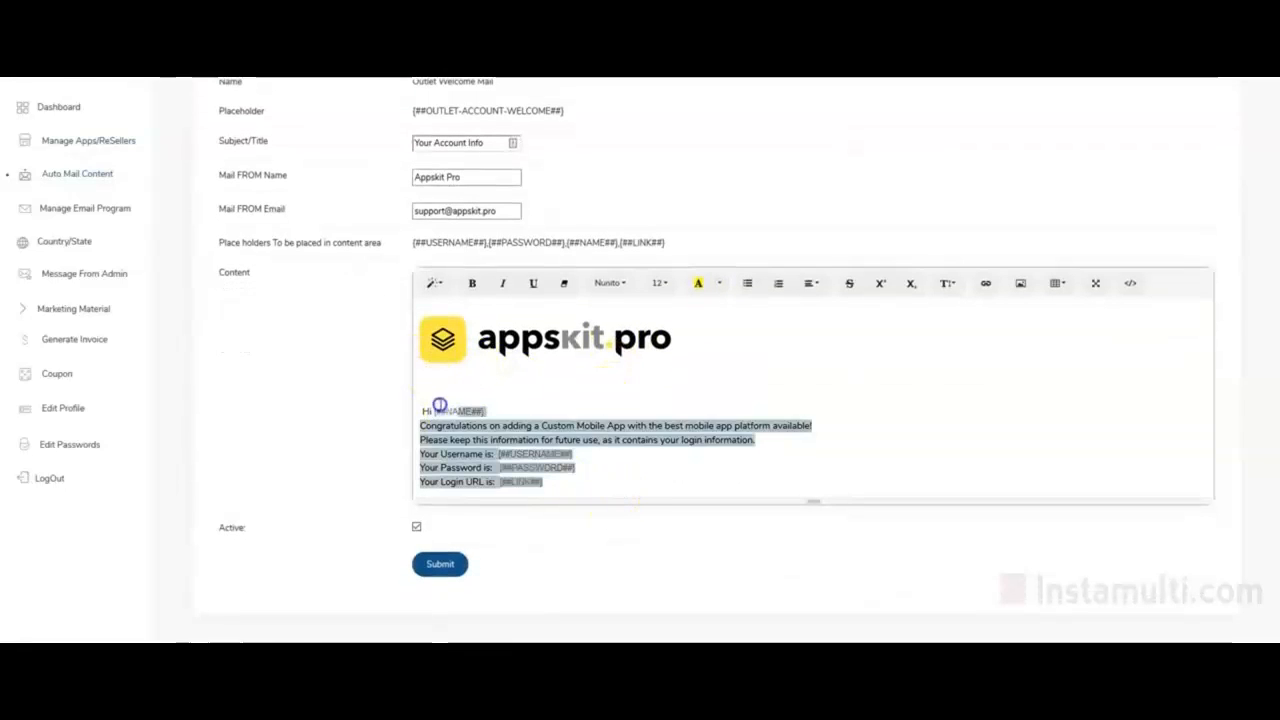
- Open the Marketing Alliance app for creation from the app list and show its images and background design settings
left_click(91, 148)
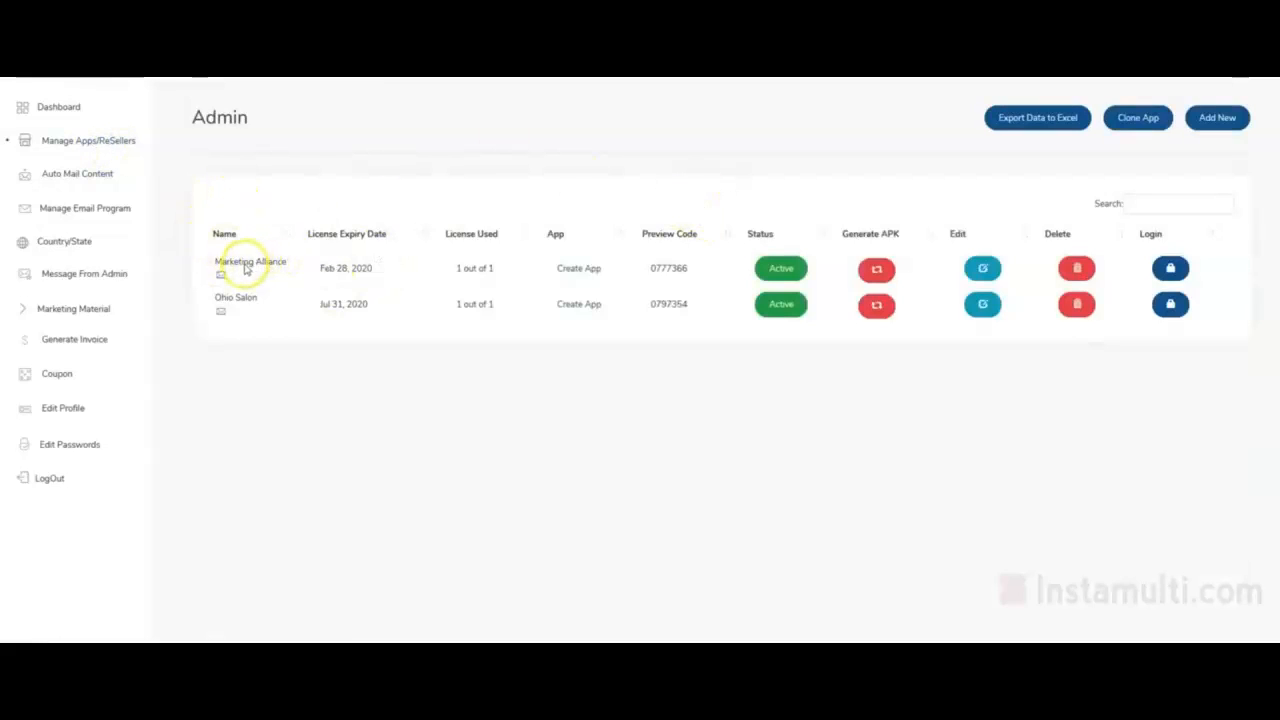
left_click(580, 270)
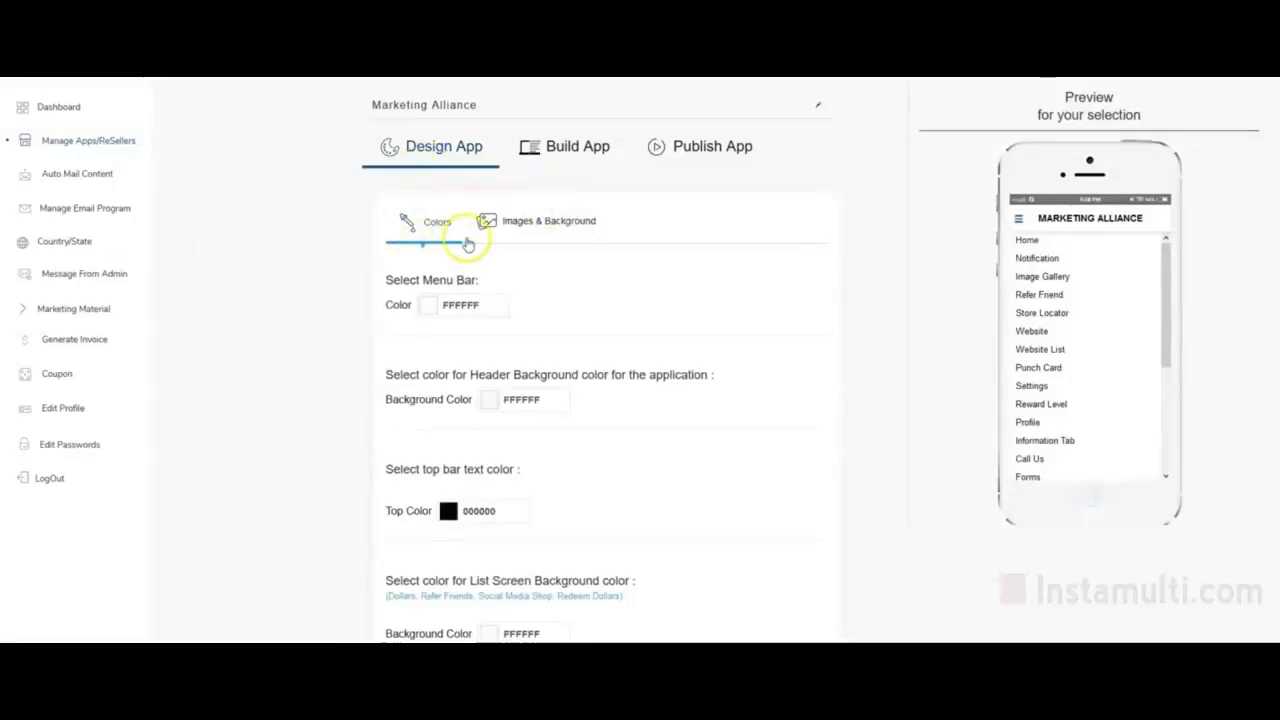
left_click(551, 222)
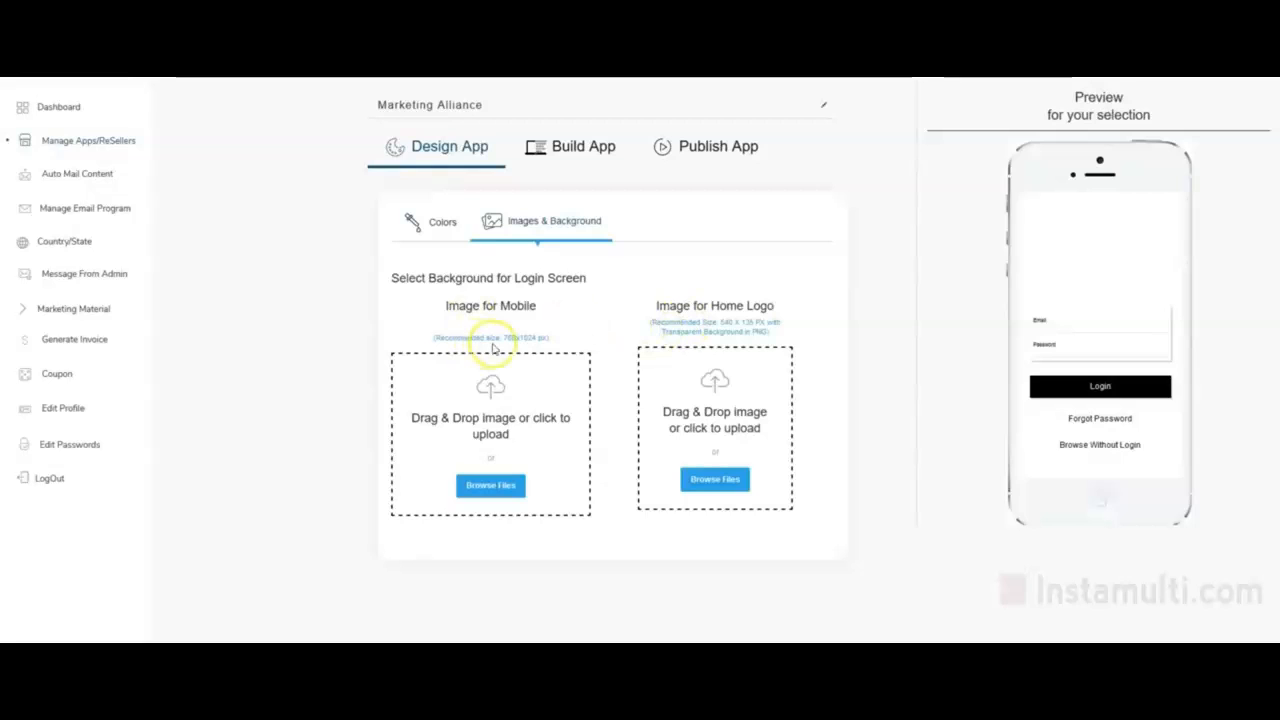
left_click(565, 344)
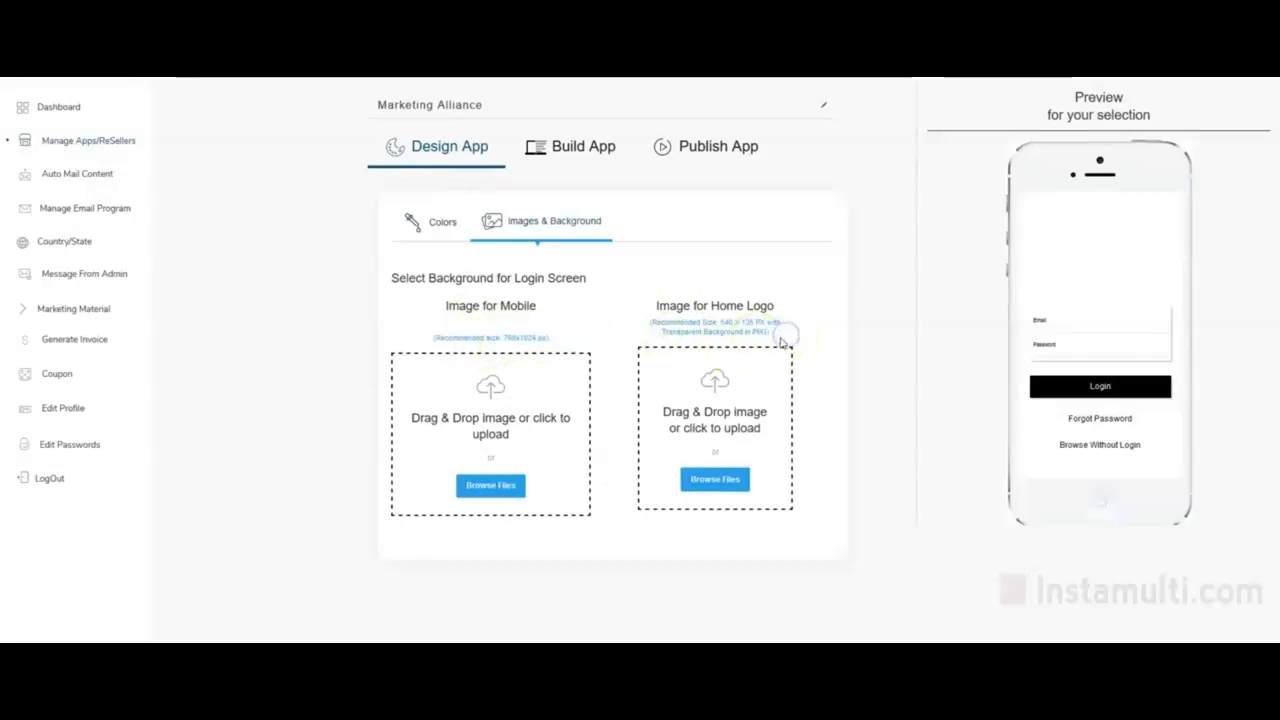
- Deactivate the Reward Level feature in the Marketing Alliance app's build settings and save the change
left_click(557, 155)
scroll(487, 227, "down", 3)
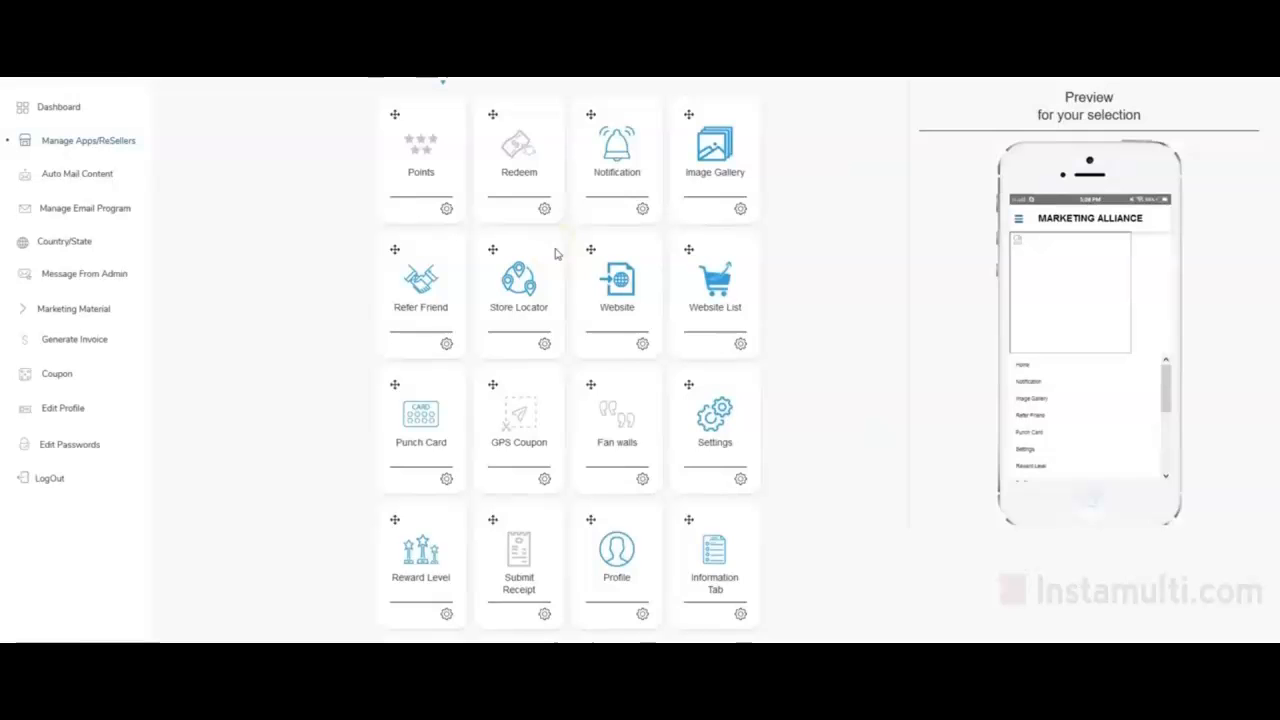
scroll(550, 238, "down", 2)
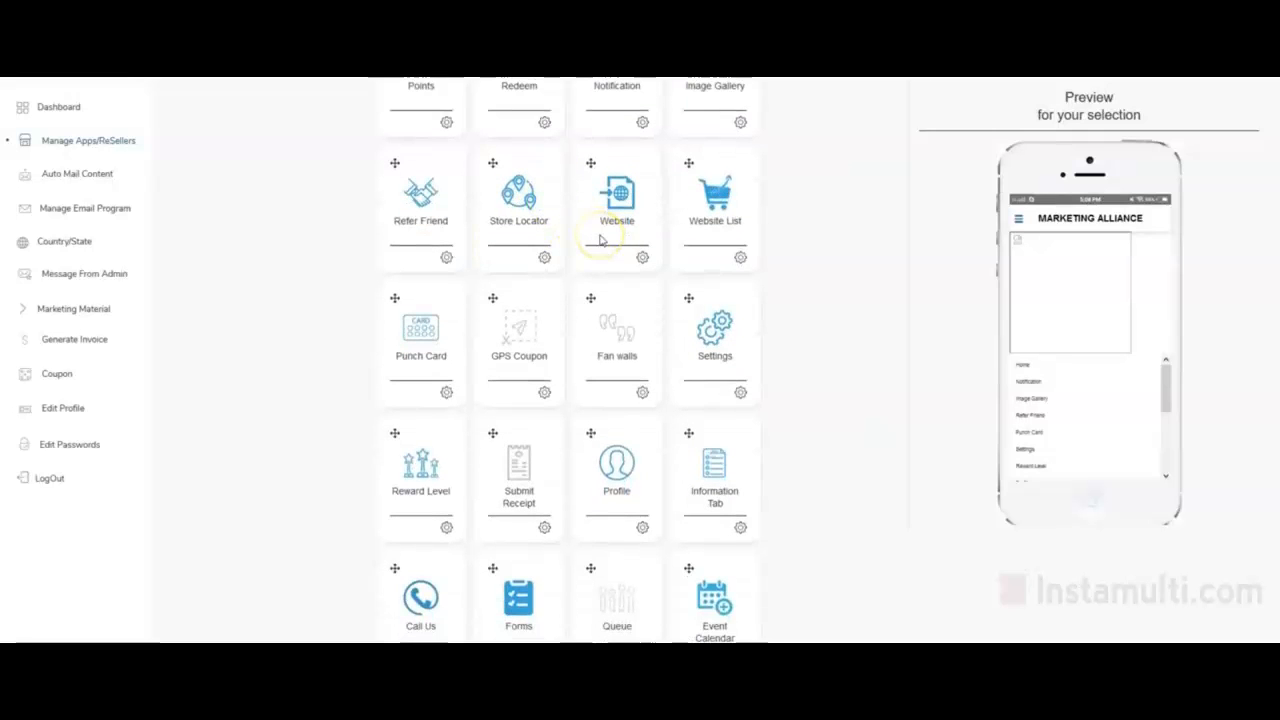
scroll(585, 252, "down", 2)
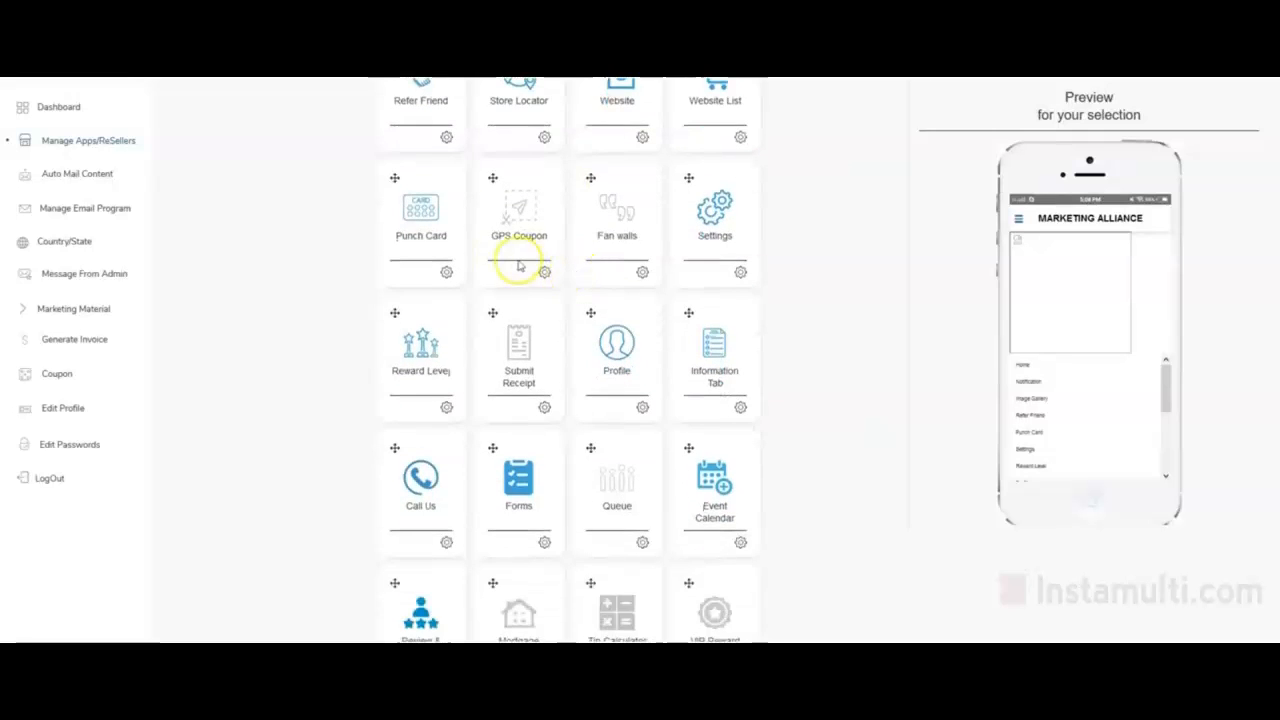
scroll(512, 265, "down", 2)
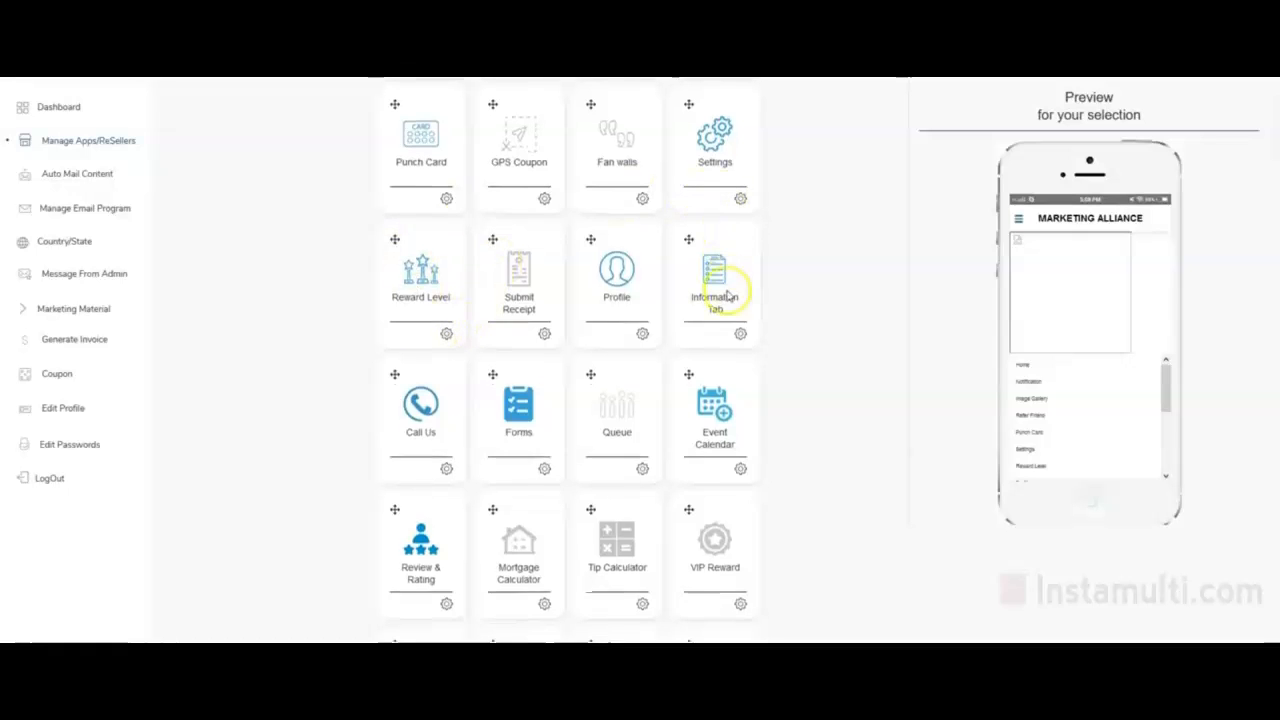
scroll(715, 300, "down", 4)
left_click(447, 170)
left_click(489, 366)
left_click(745, 432)
scroll(586, 394, "up", 1)
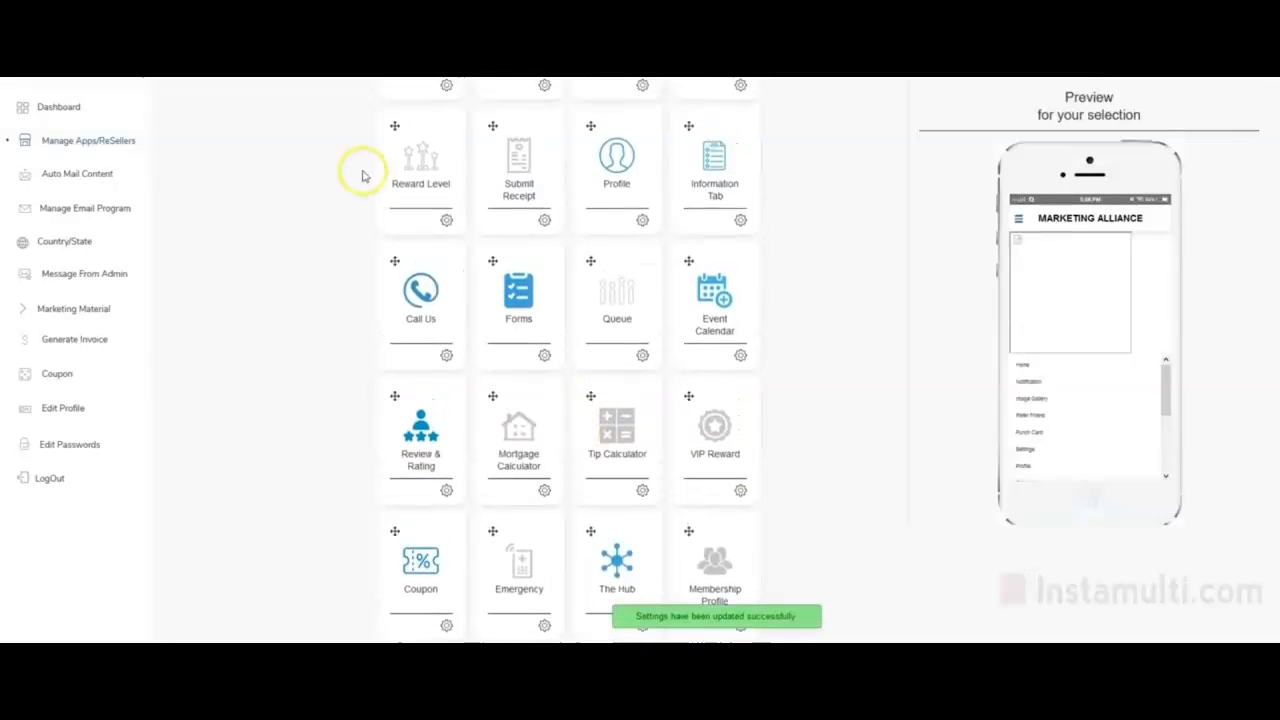
- Activate the Yellow Page feature in the app's build settings and save the change
scroll(432, 204, "down", 4)
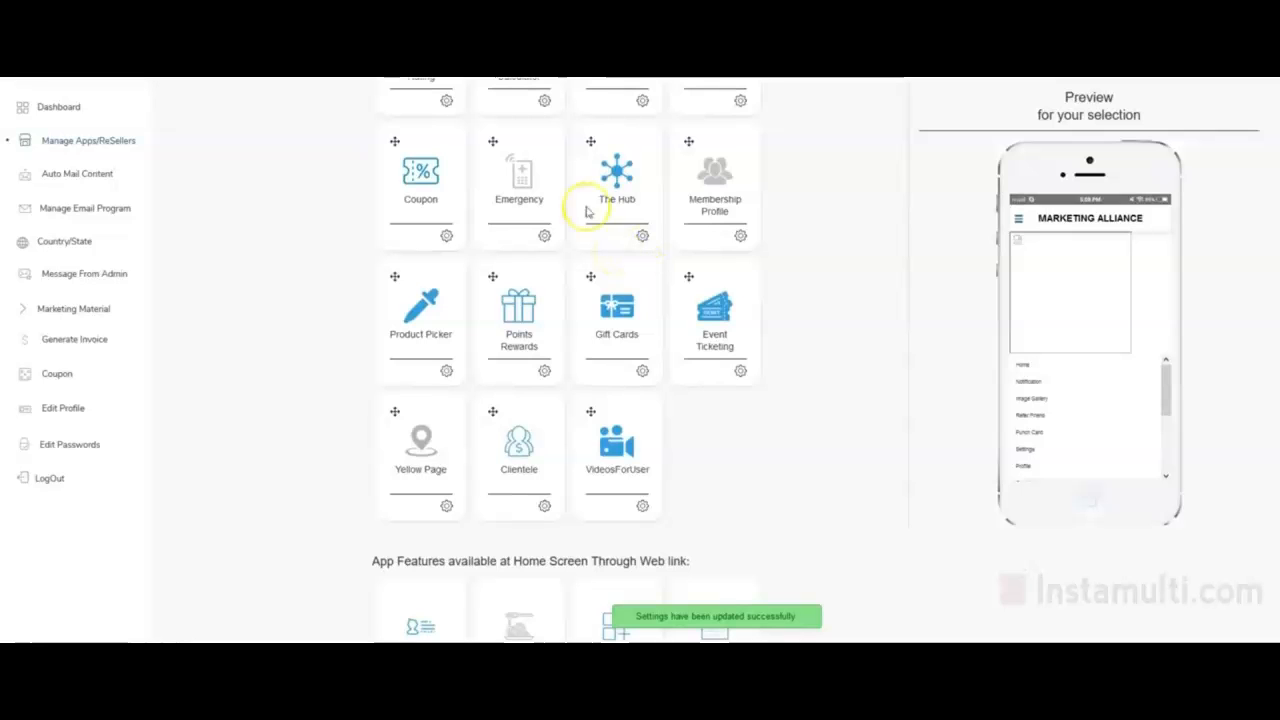
scroll(437, 183, "up", 3)
scroll(491, 234, "down", 3)
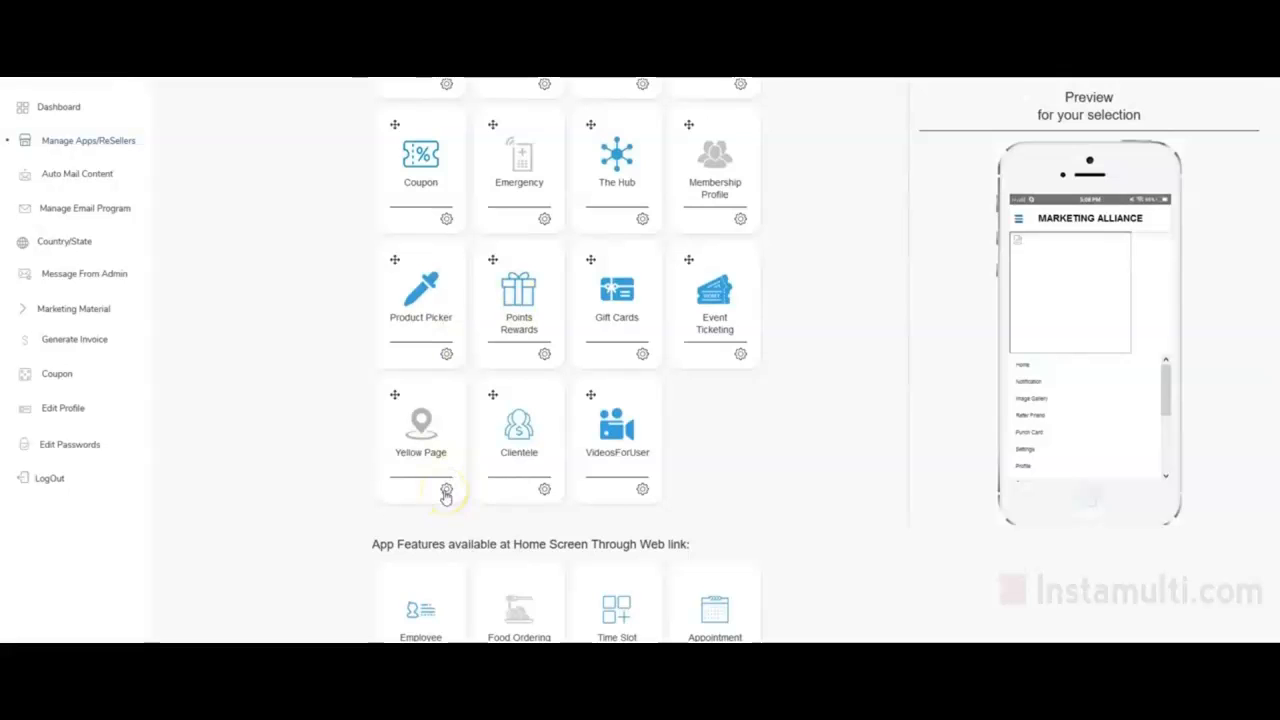
scroll(523, 451, "down", 2)
left_click(447, 316)
left_click(486, 322)
left_click(749, 380)
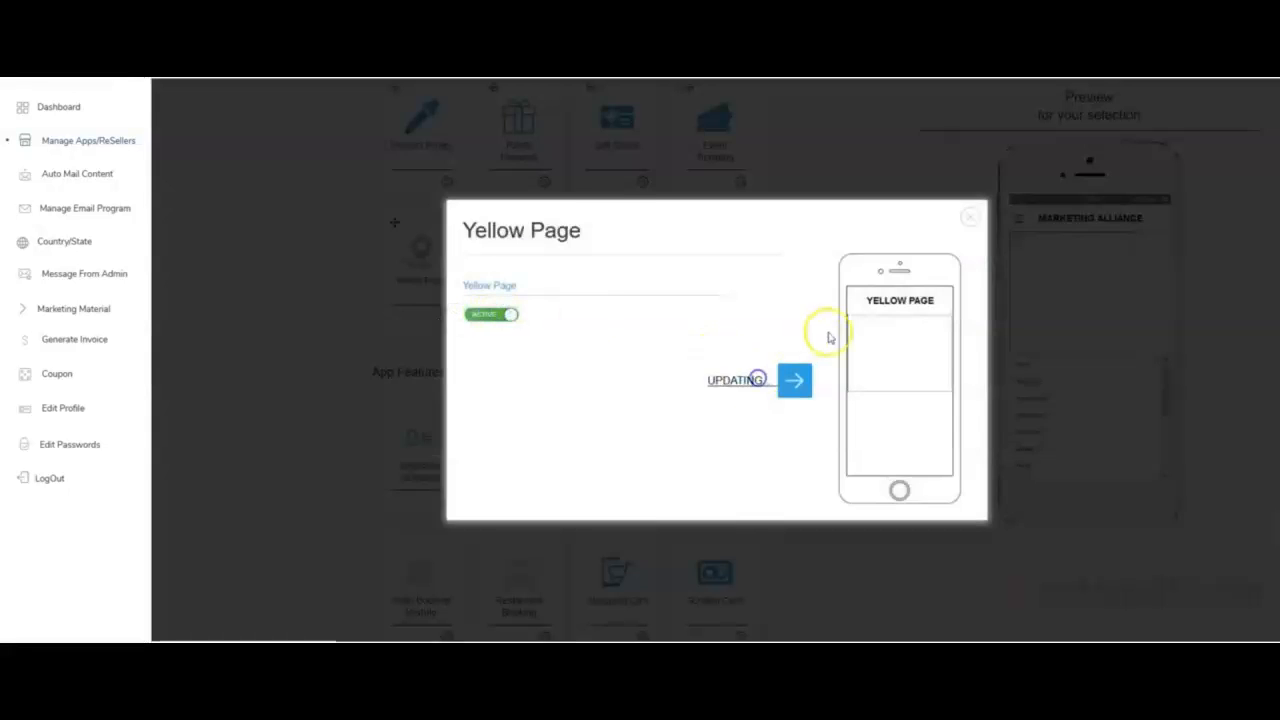
scroll(840, 315, "down", 1)
scroll(828, 316, "down", 1)
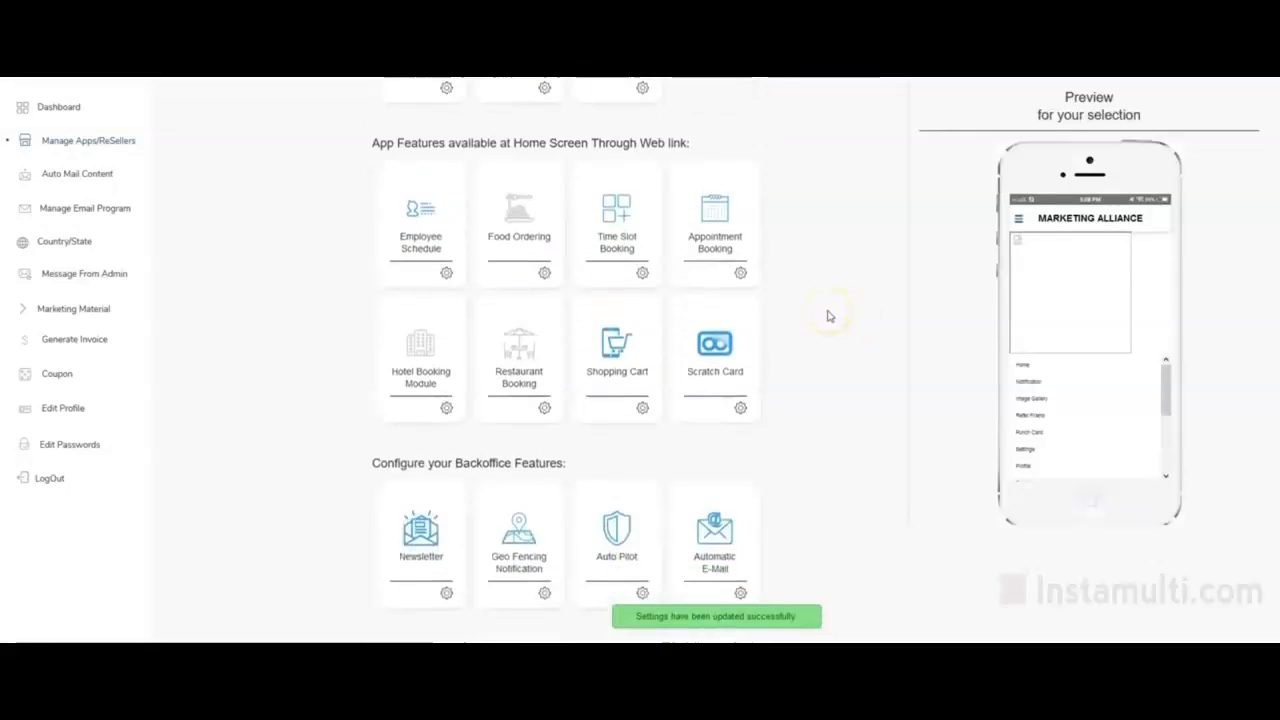
- Open the app's menu design settings and examine the available layouts, menu colors and header image options
scroll(815, 370, "up", 15)
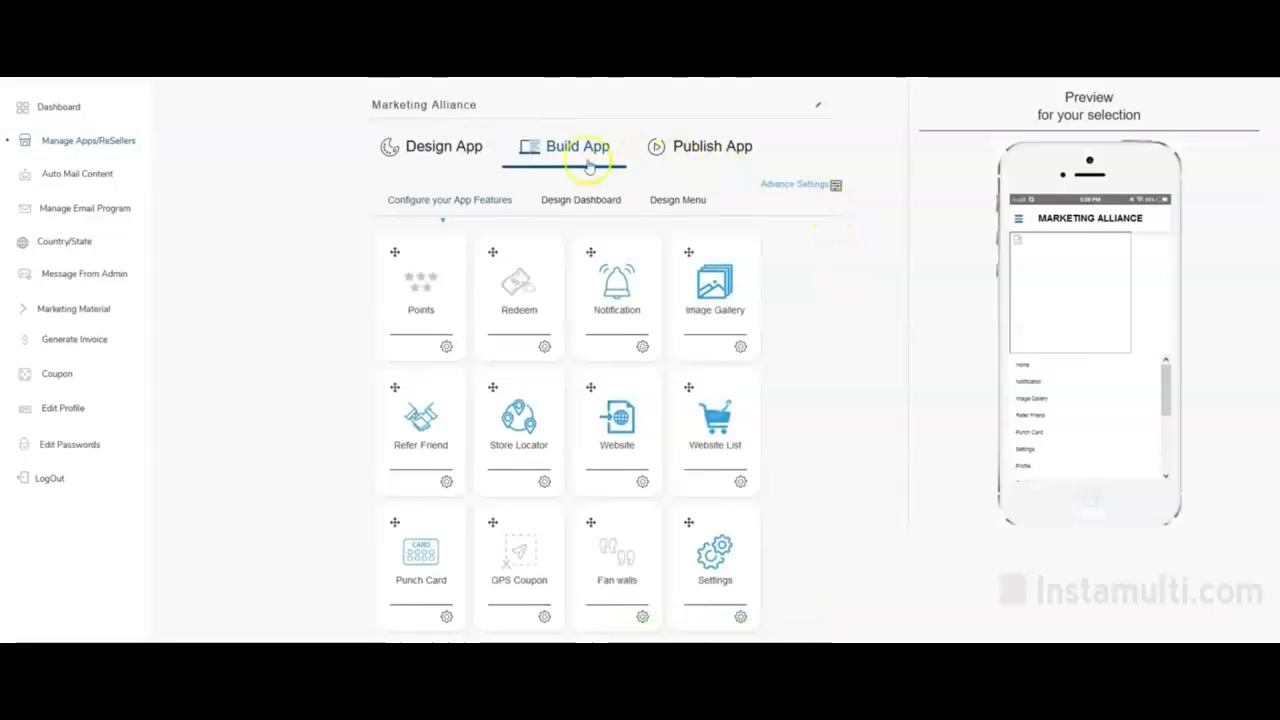
left_click(666, 200)
scroll(500, 258, "down", 2)
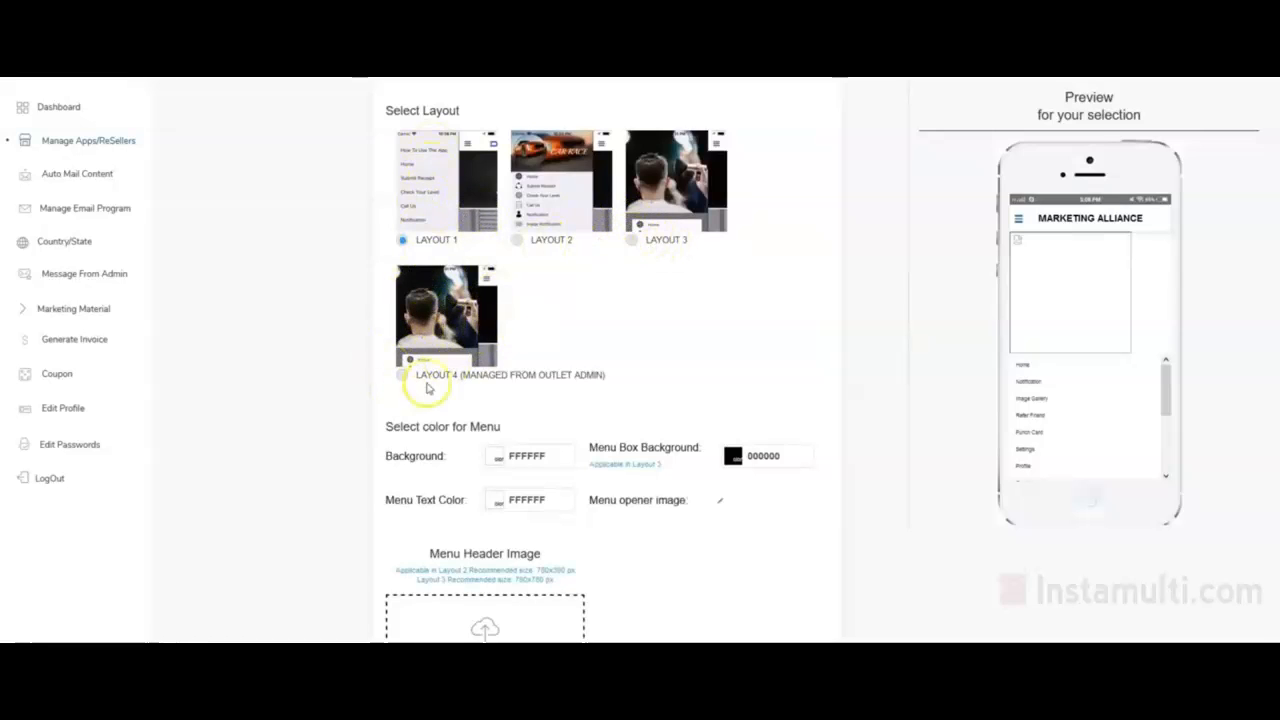
- Look through the Marketing Alliance folder's prepared images, including login_screen and small_icon, and dismiss the folder window
left_click(485, 620)
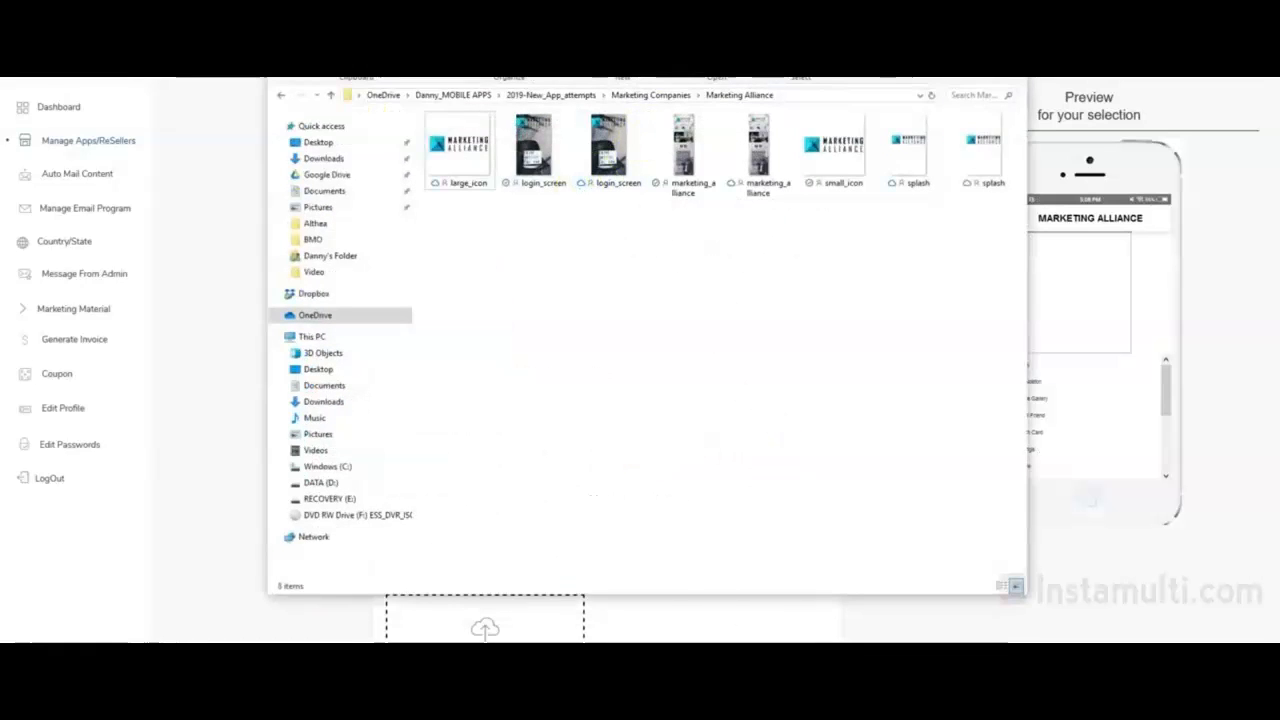
left_click(537, 145)
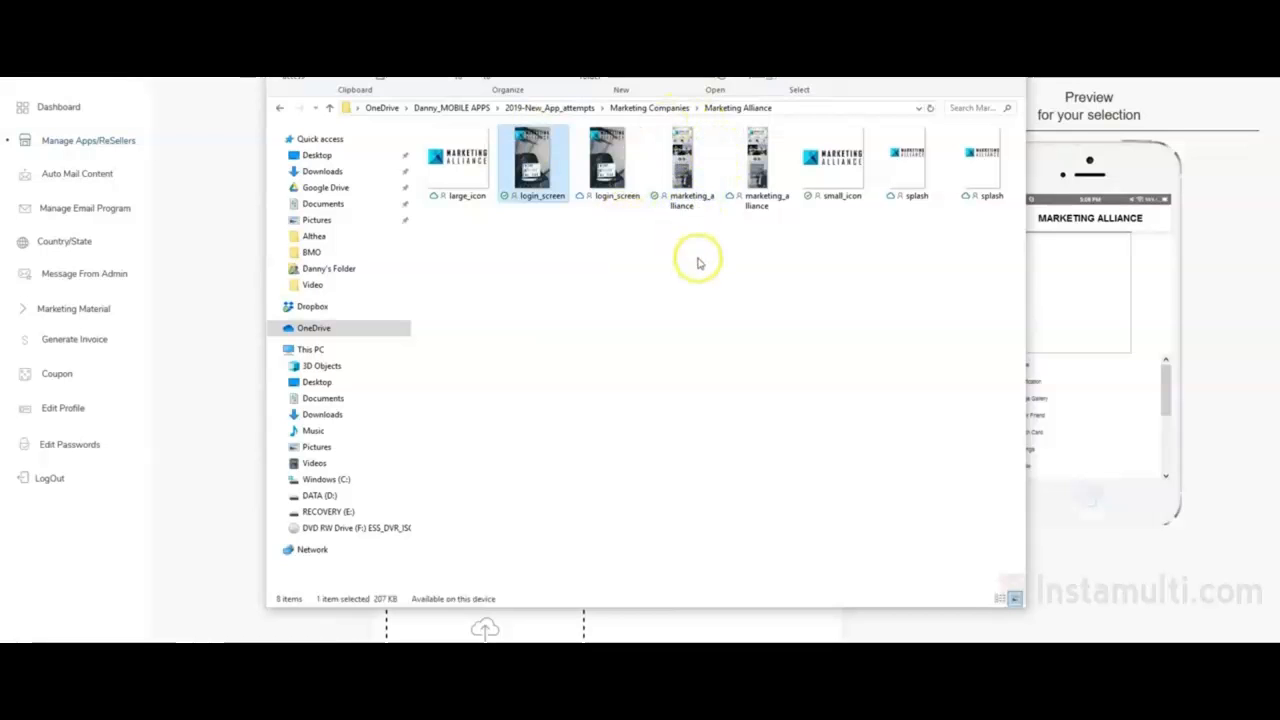
left_click(862, 150)
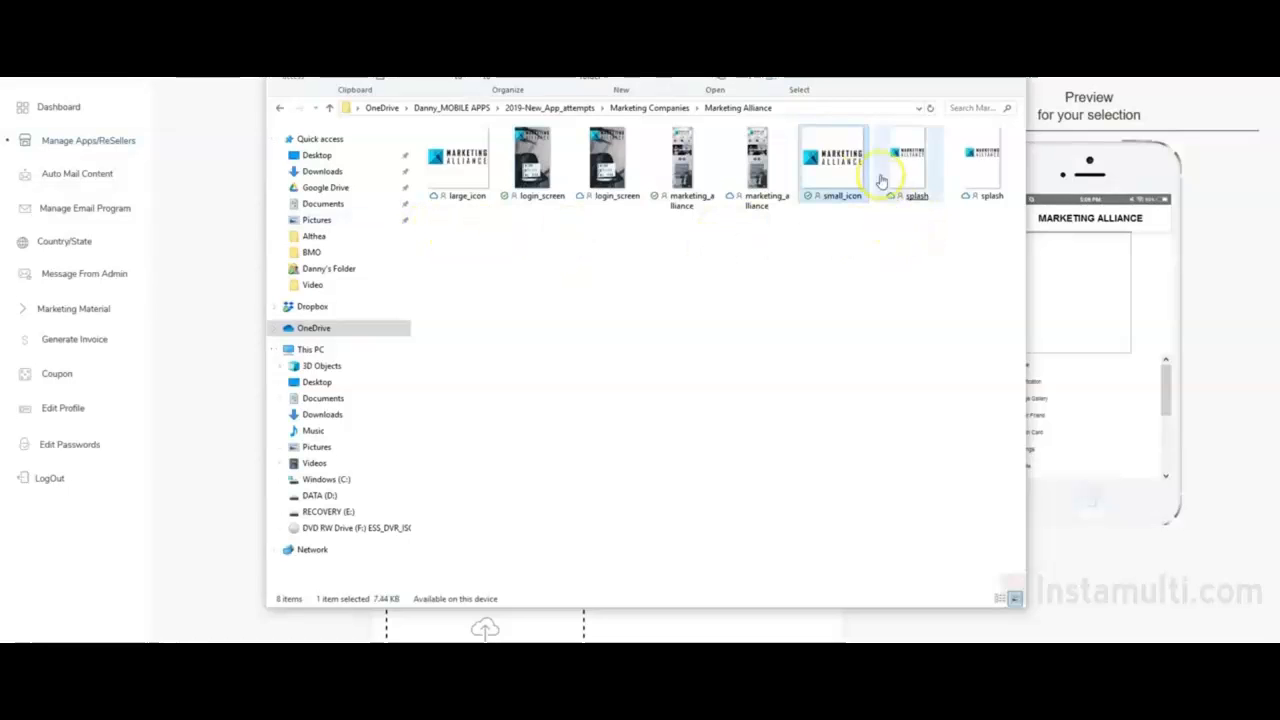
left_click(935, 18)
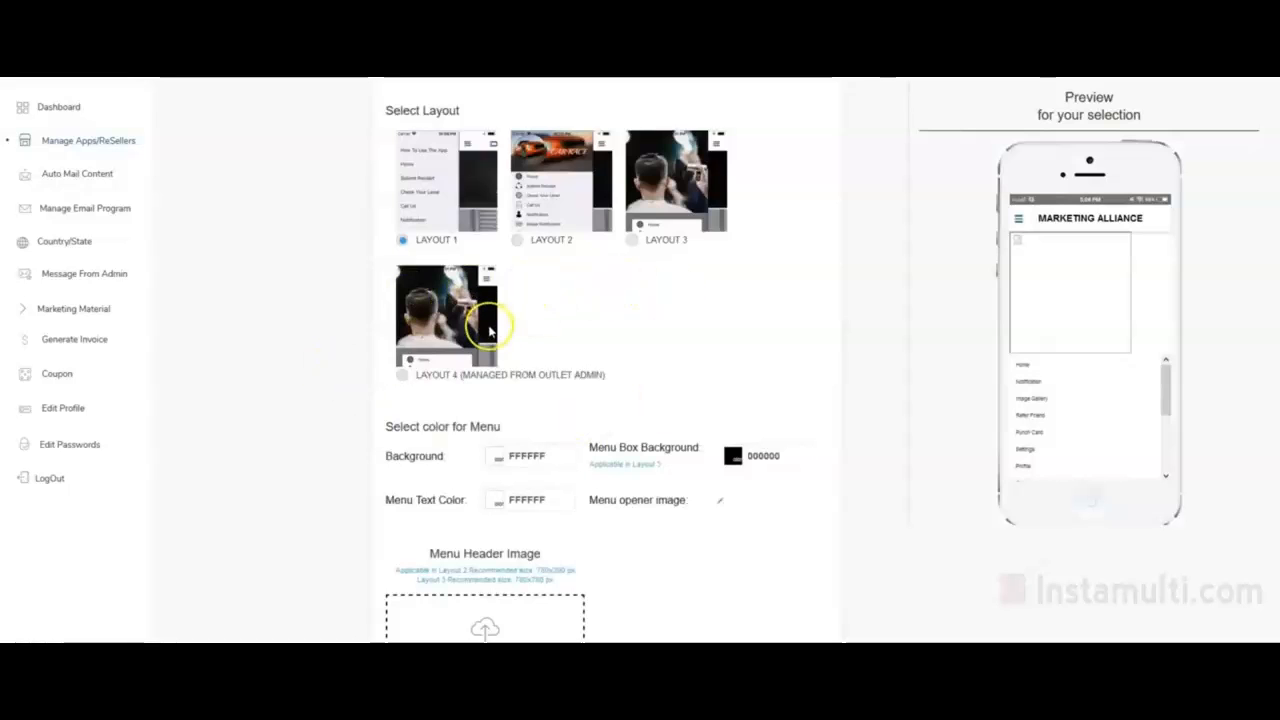
- Examine the app's publishing settings, covering the images and information required for the Play Store and the App Store
scroll(490, 332, "up", 2)
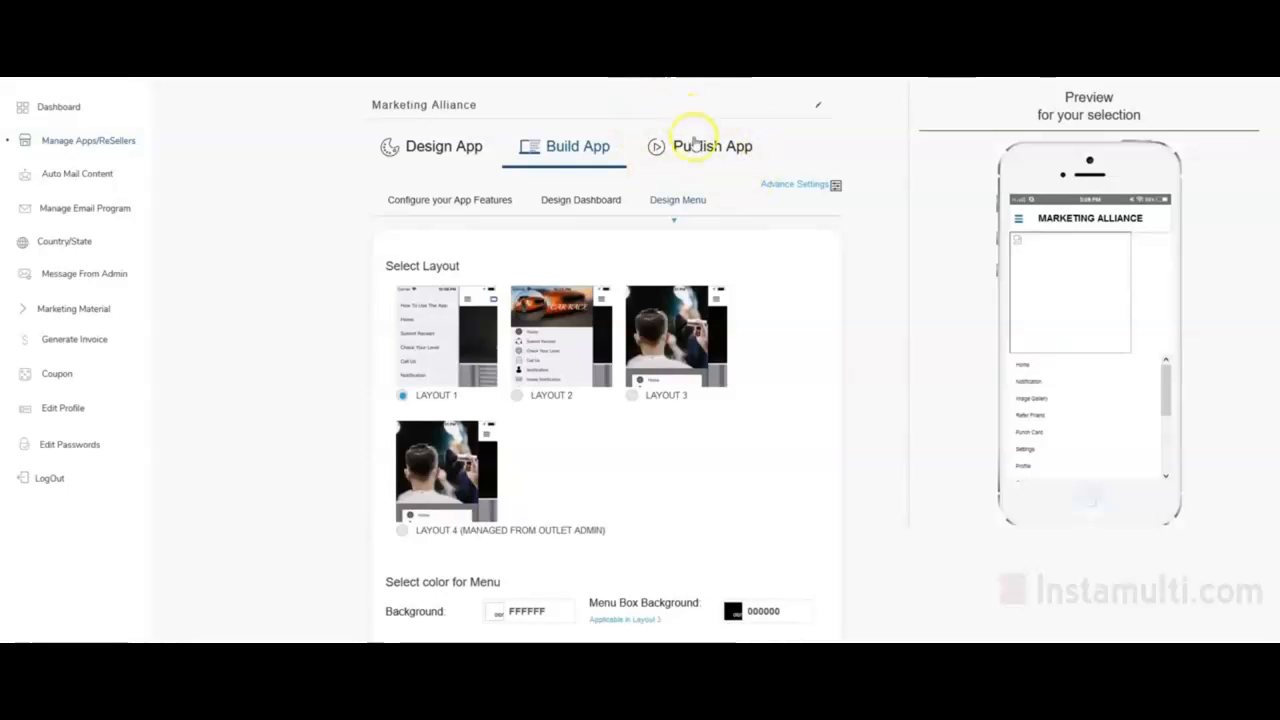
left_click(739, 158)
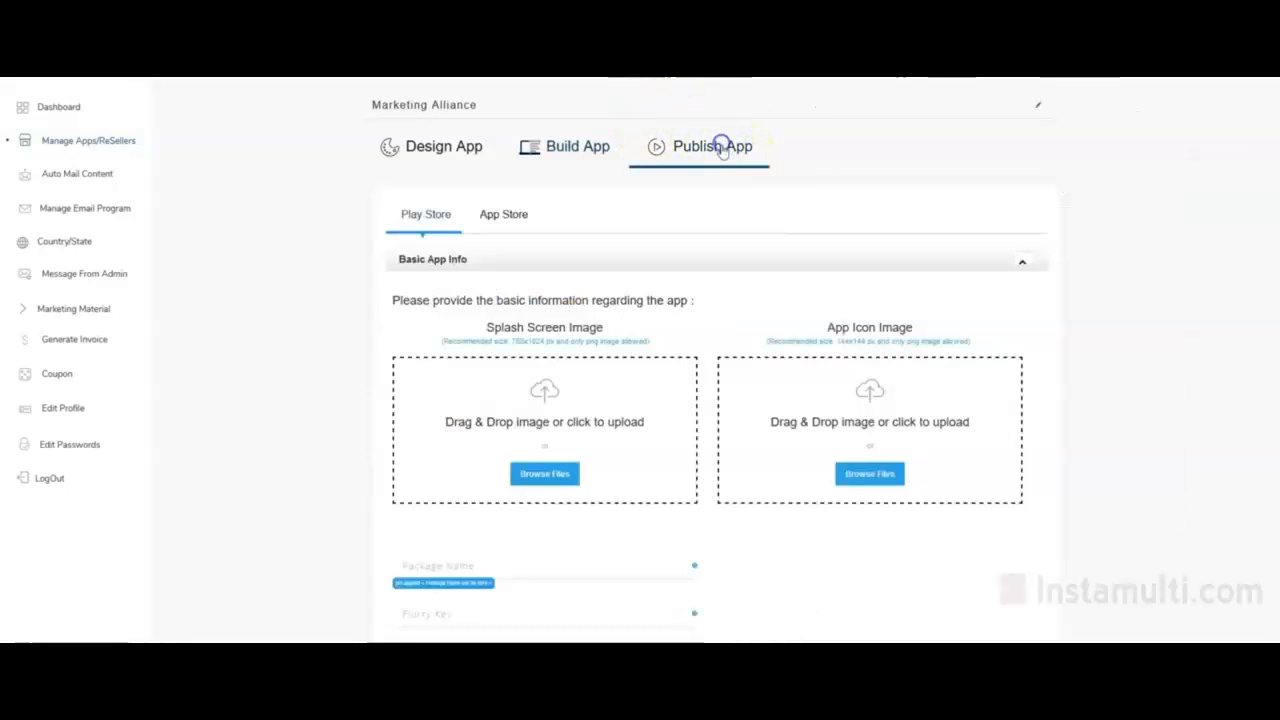
scroll(575, 300, "down", 3)
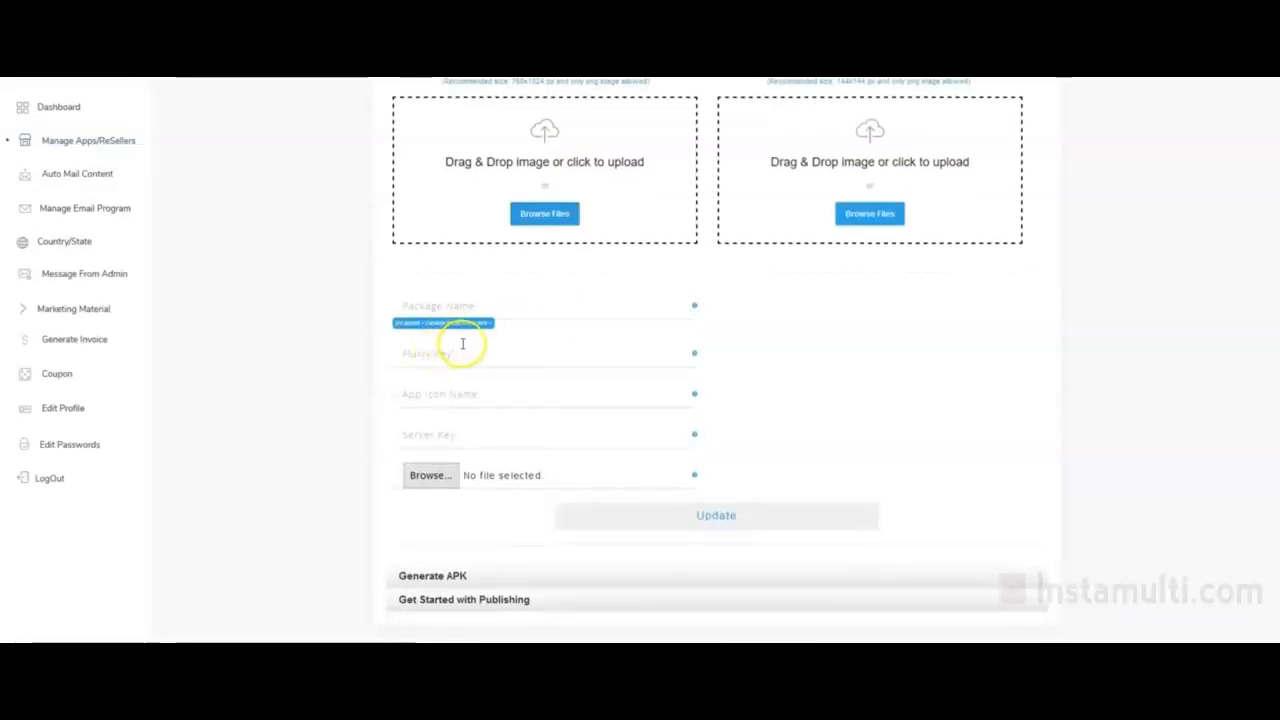
scroll(462, 344, "up", 3)
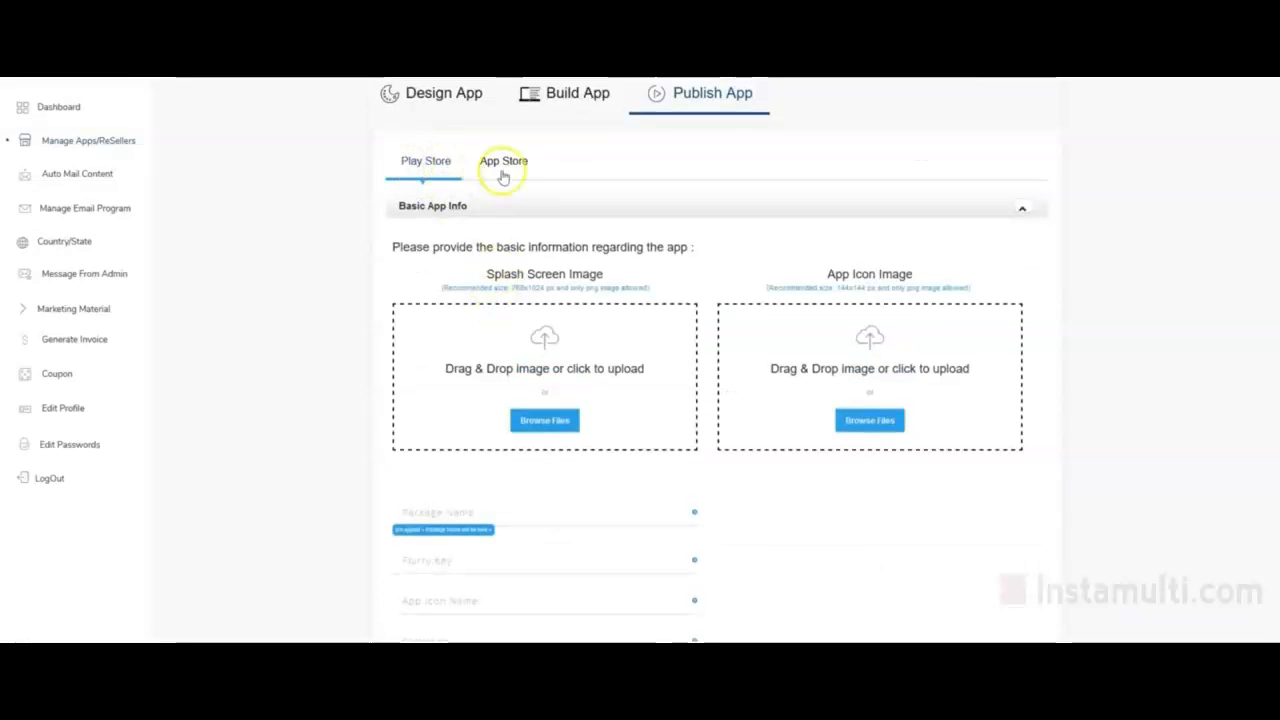
scroll(525, 315, "down", 3)
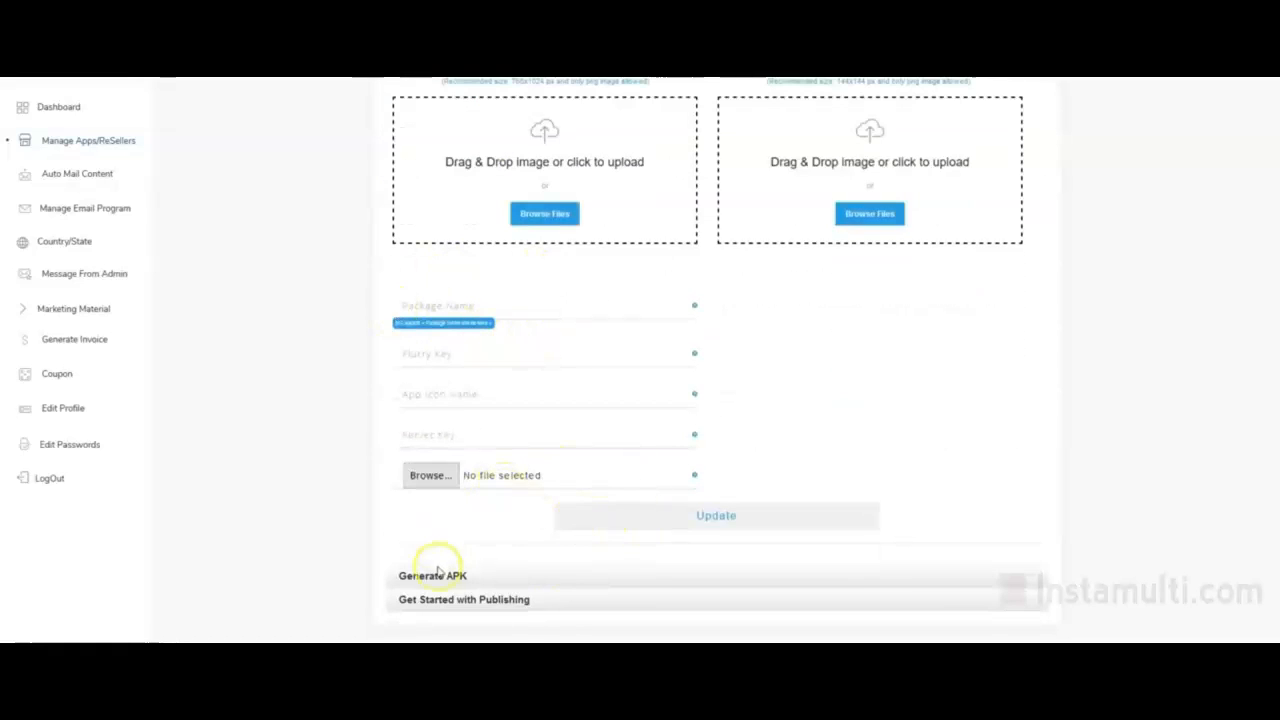
scroll(466, 545, "up", 3)
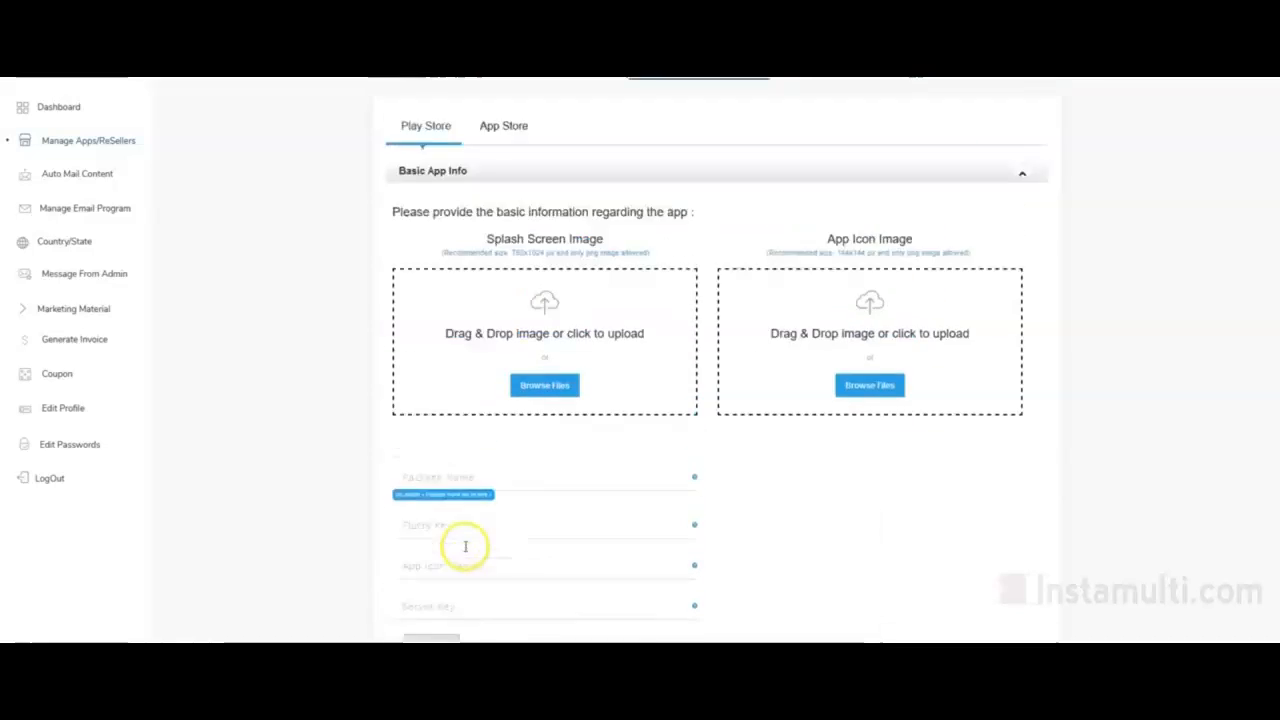
left_click(503, 216)
scroll(700, 360, "down", 5)
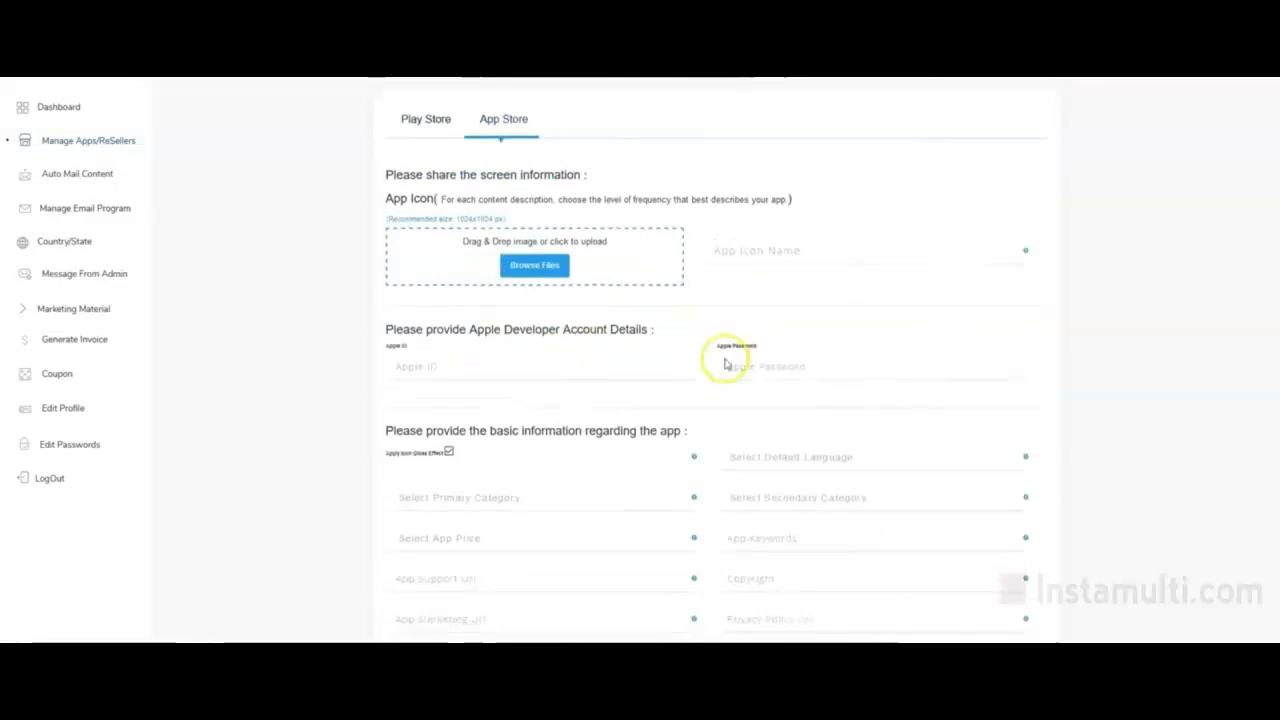
- Look through the rest of the App Store form, down to the app description and splash screen image upload
scroll(611, 380, "down", 3)
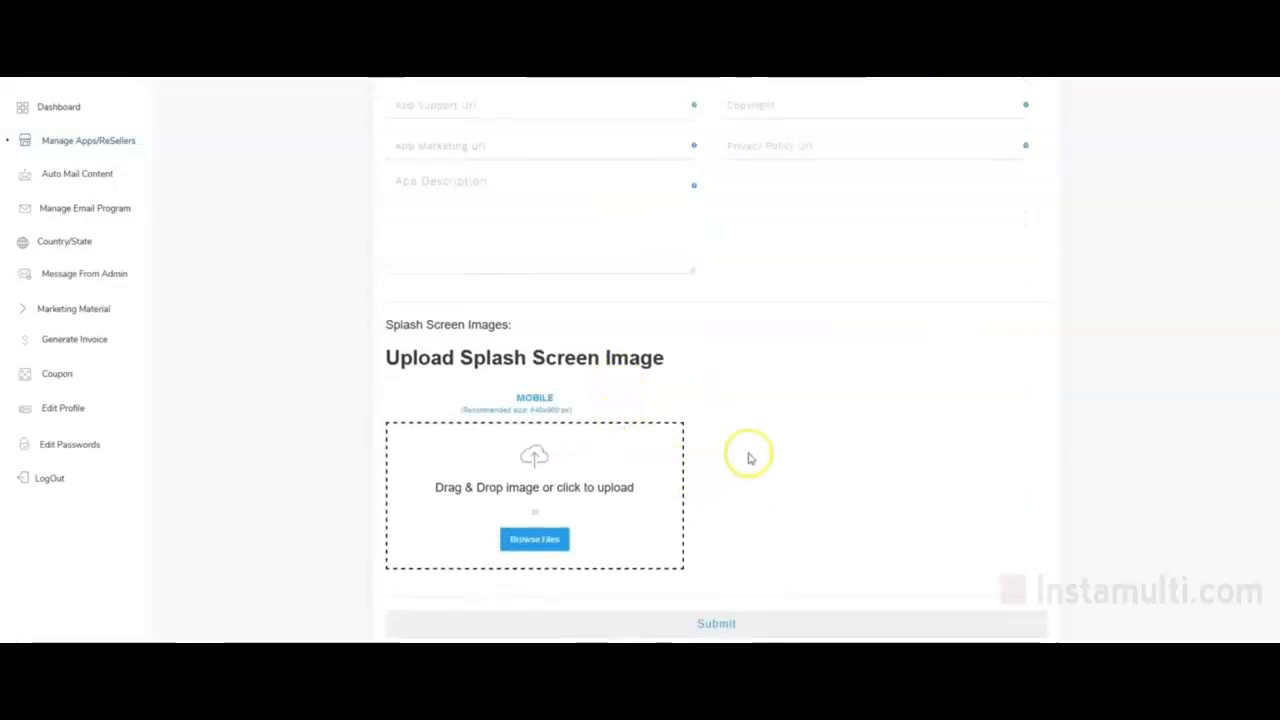
scroll(360, 366, "up", 5)
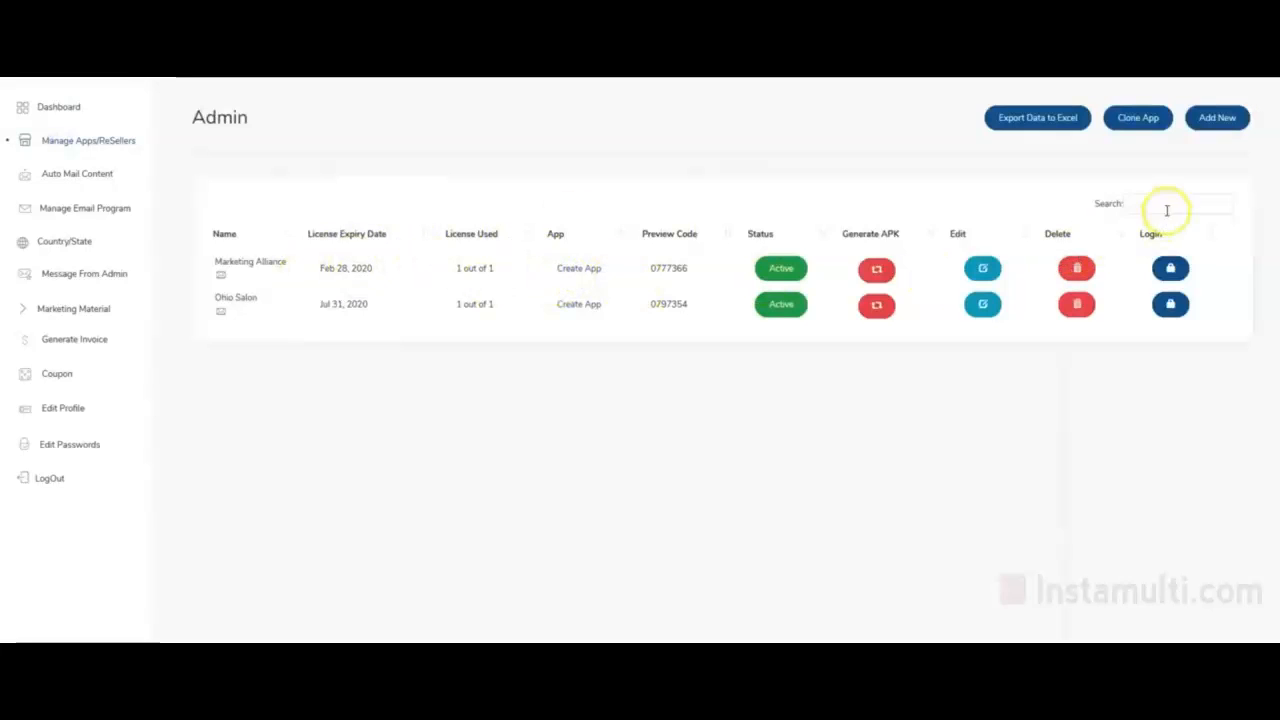
- Log in to the Marketing Alliance app's own panel from the app list and open its dashboard
left_click(1170, 268)
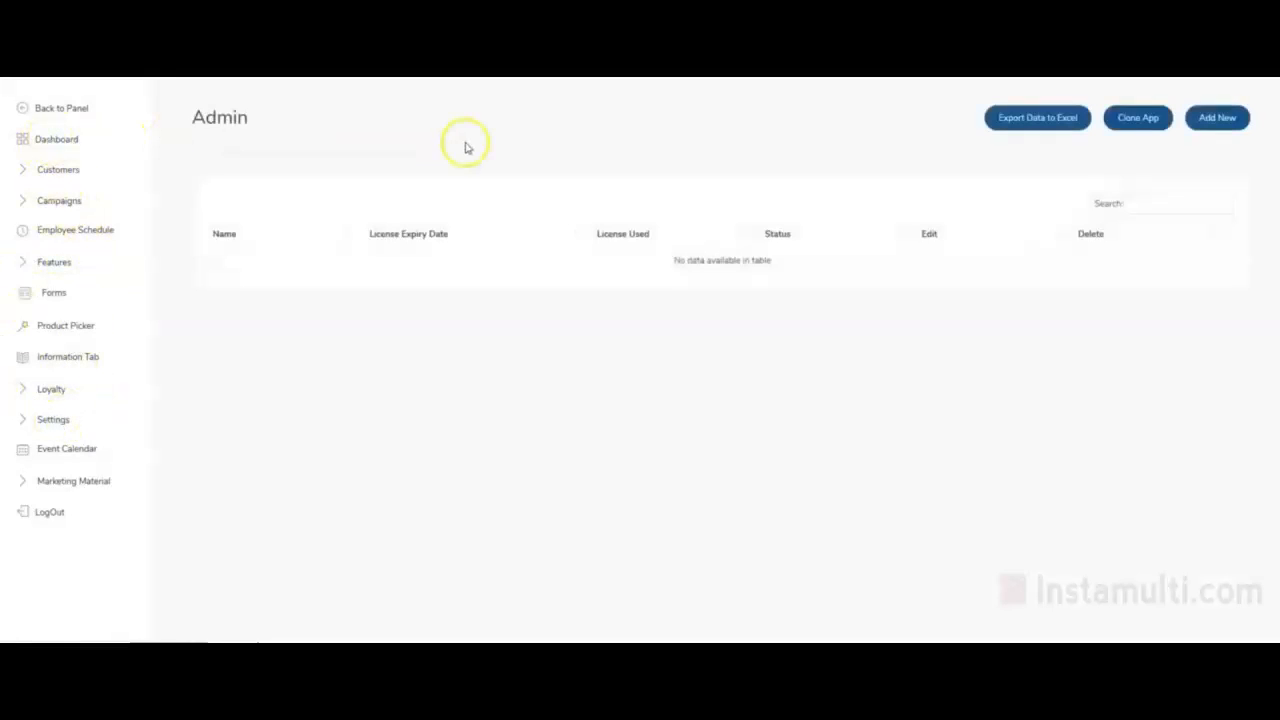
left_click(45, 134)
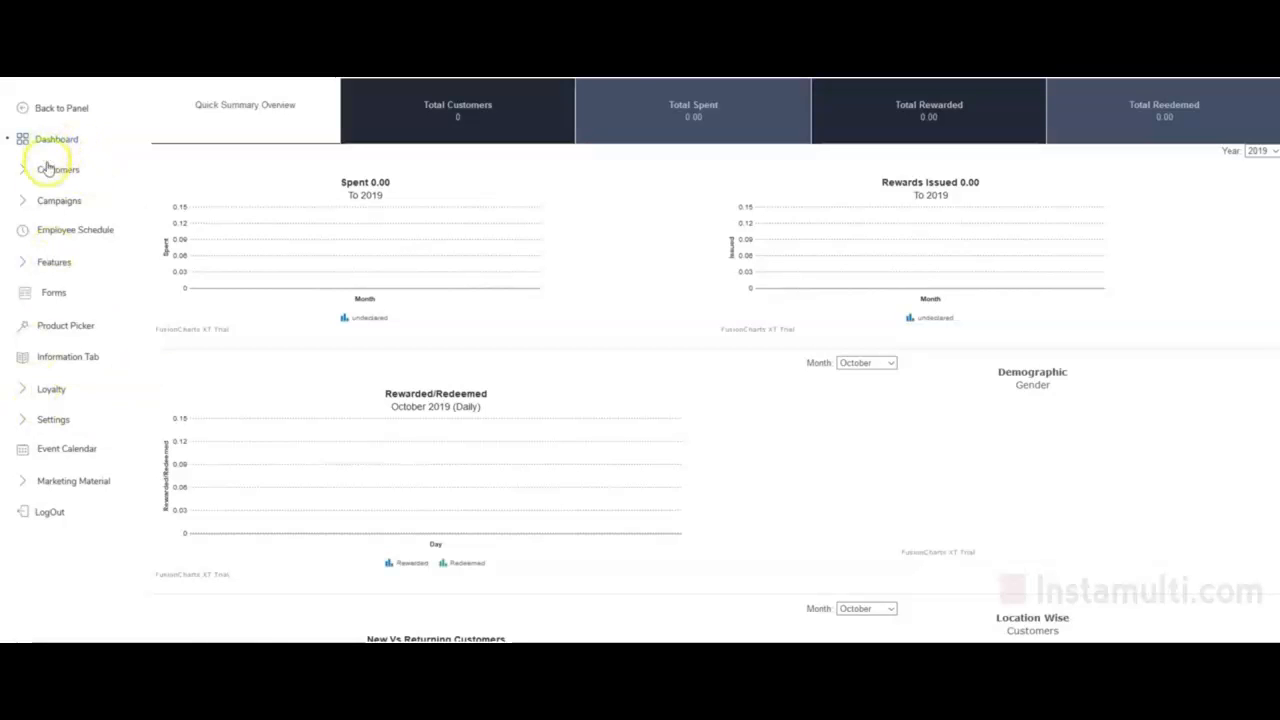
- Delete the existing Home entry with the Cell City image from the app's Home Screen settings
left_click(51, 425)
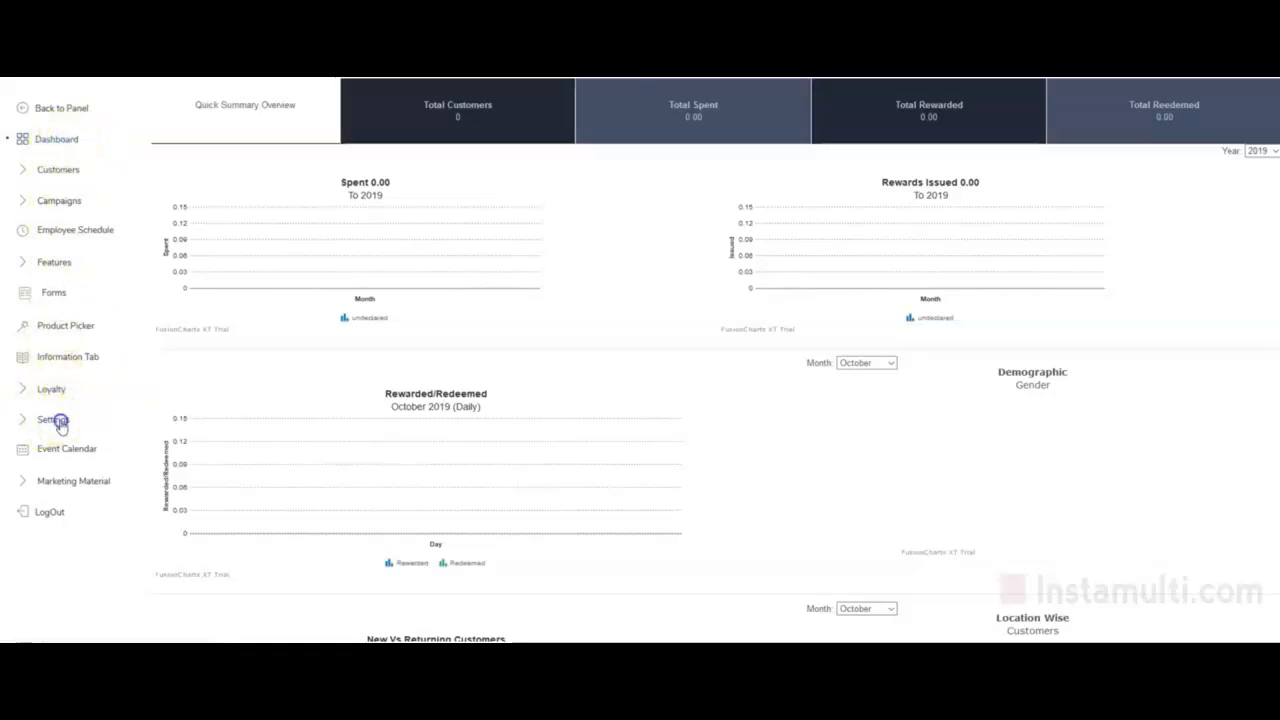
left_click(67, 516)
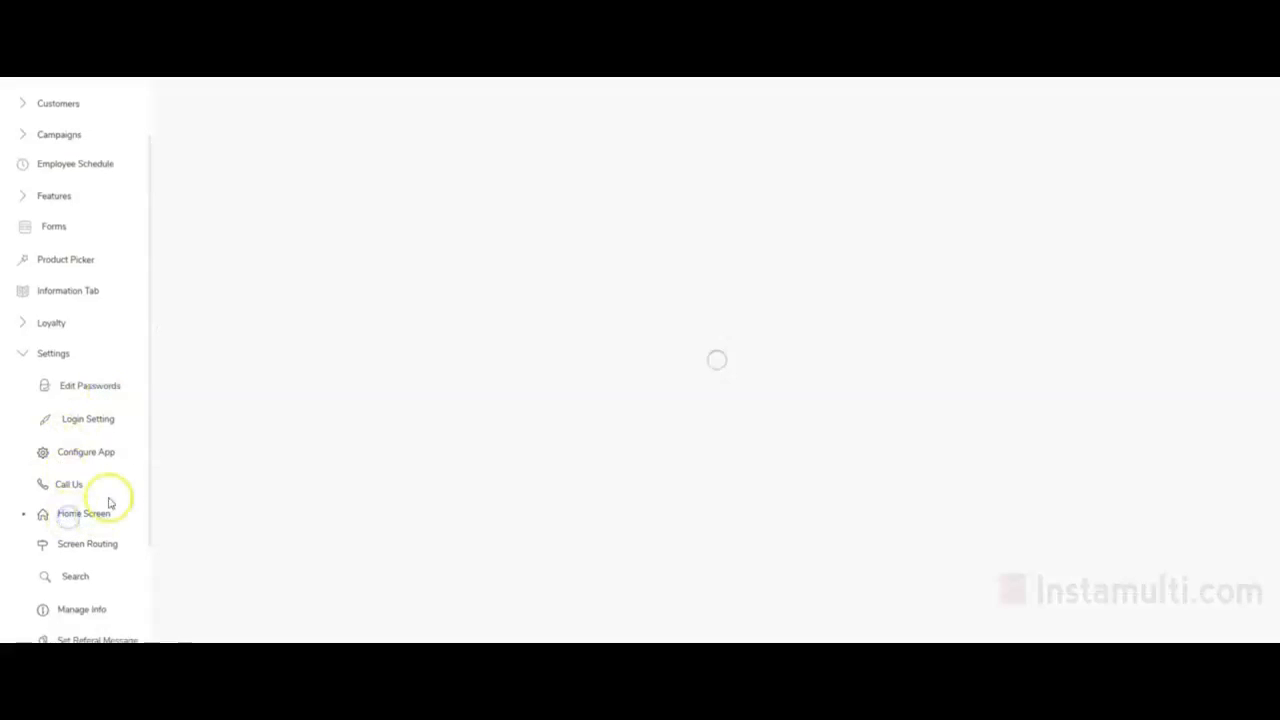
scroll(537, 316, "down", 1)
scroll(537, 316, "down", 2)
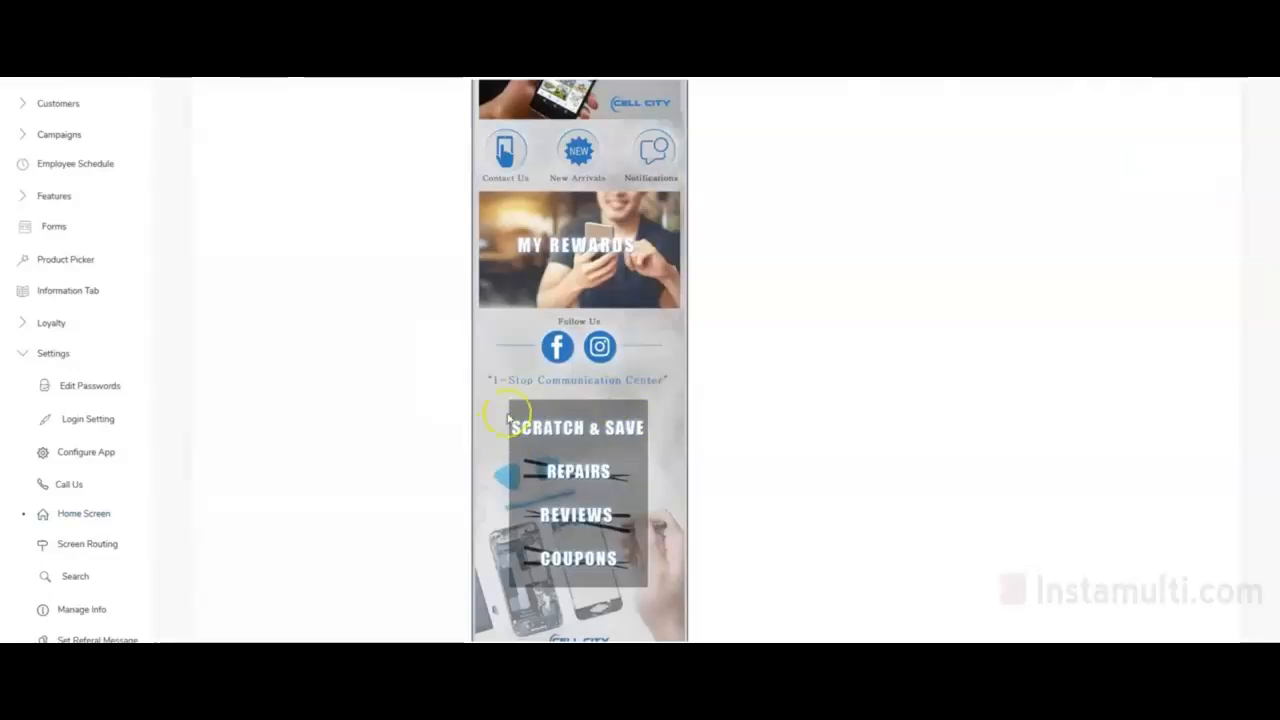
scroll(577, 350, "up", 3)
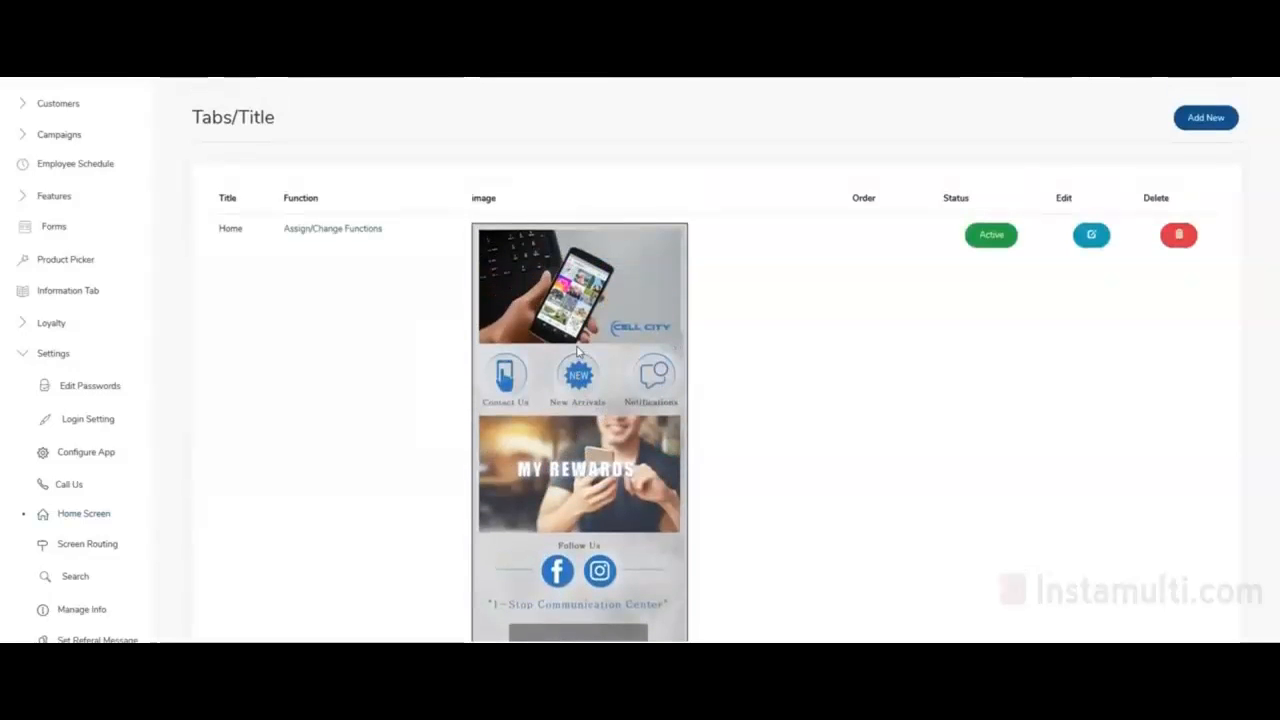
scroll(577, 350, "down", 5)
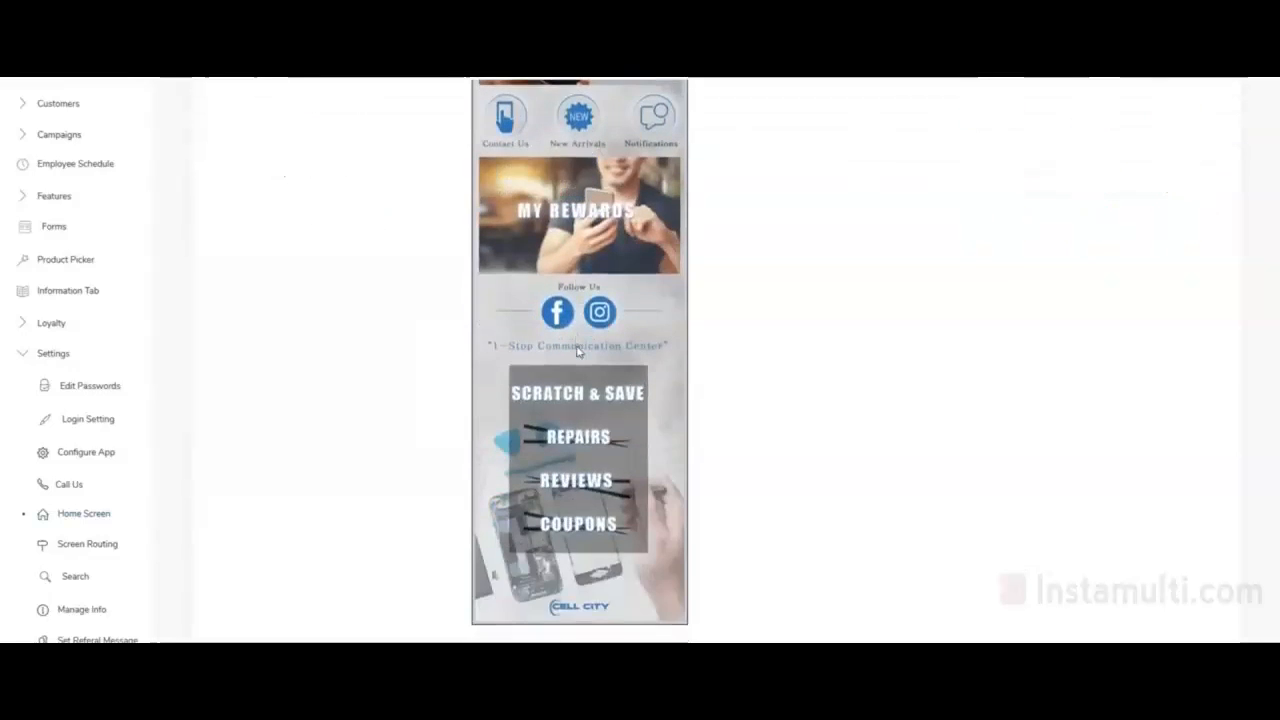
scroll(577, 350, "down", 1)
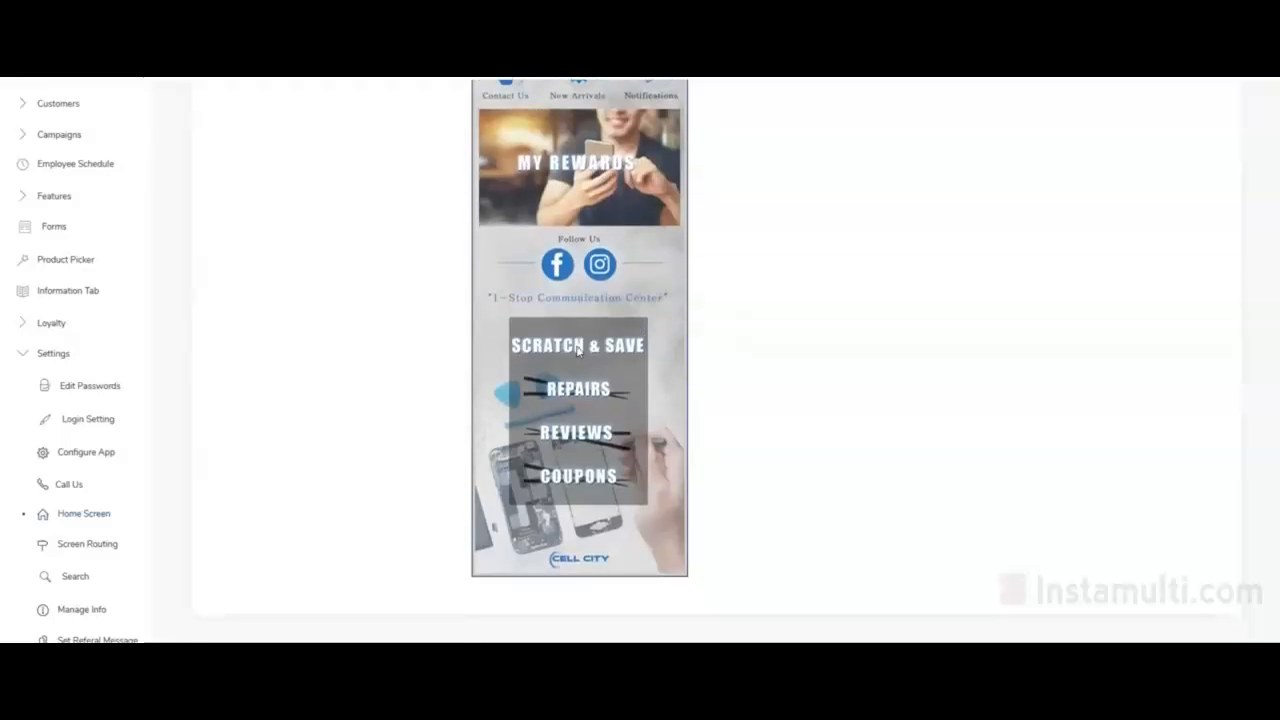
scroll(605, 340, "up", 4)
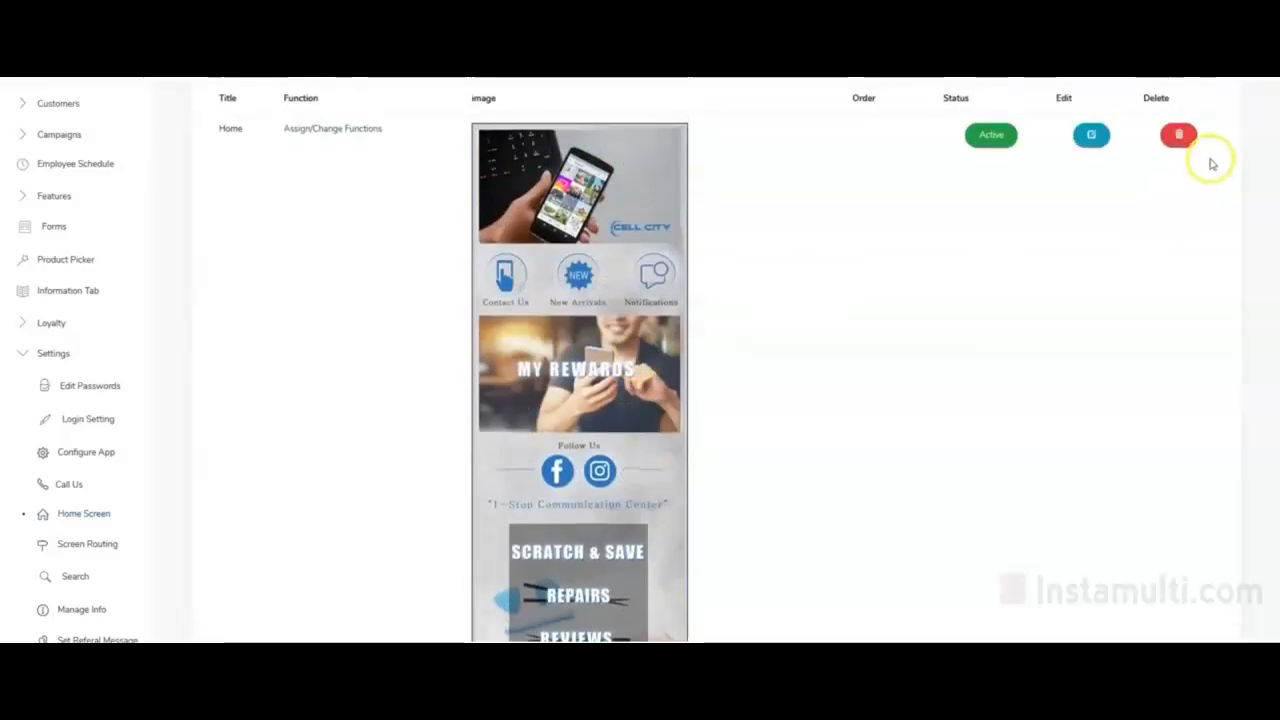
left_click(1178, 134)
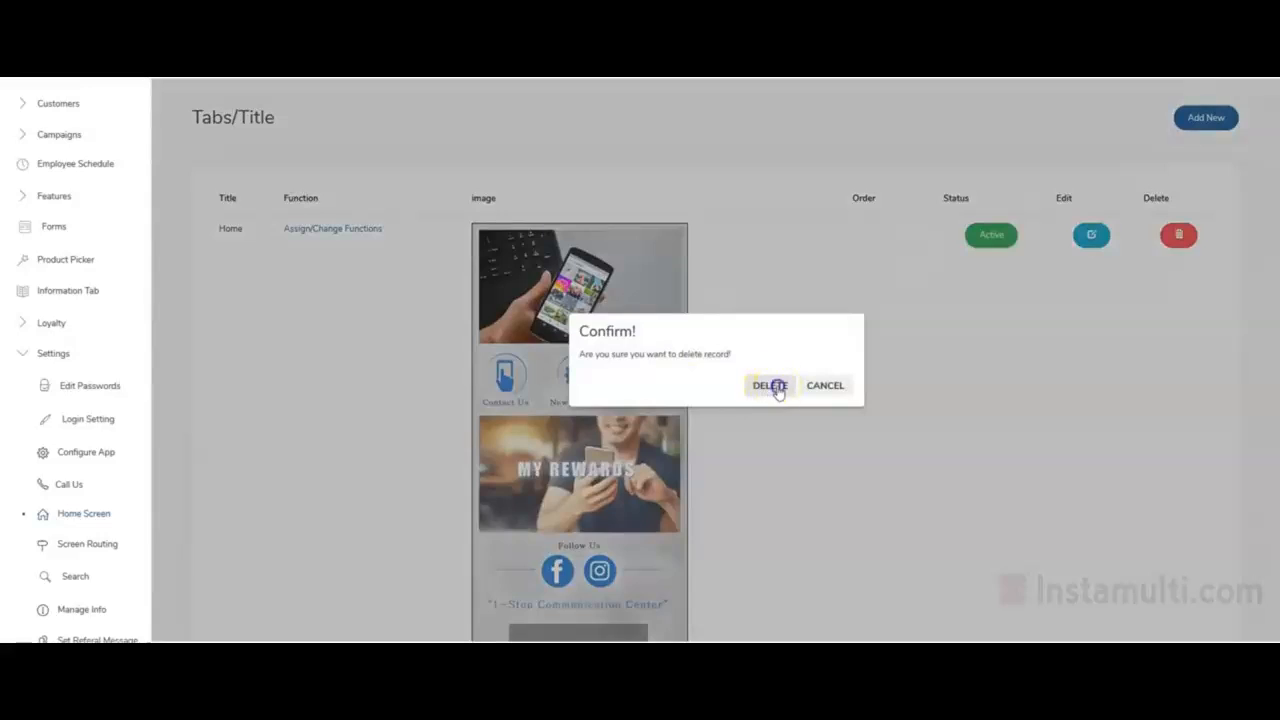
left_click(778, 388)
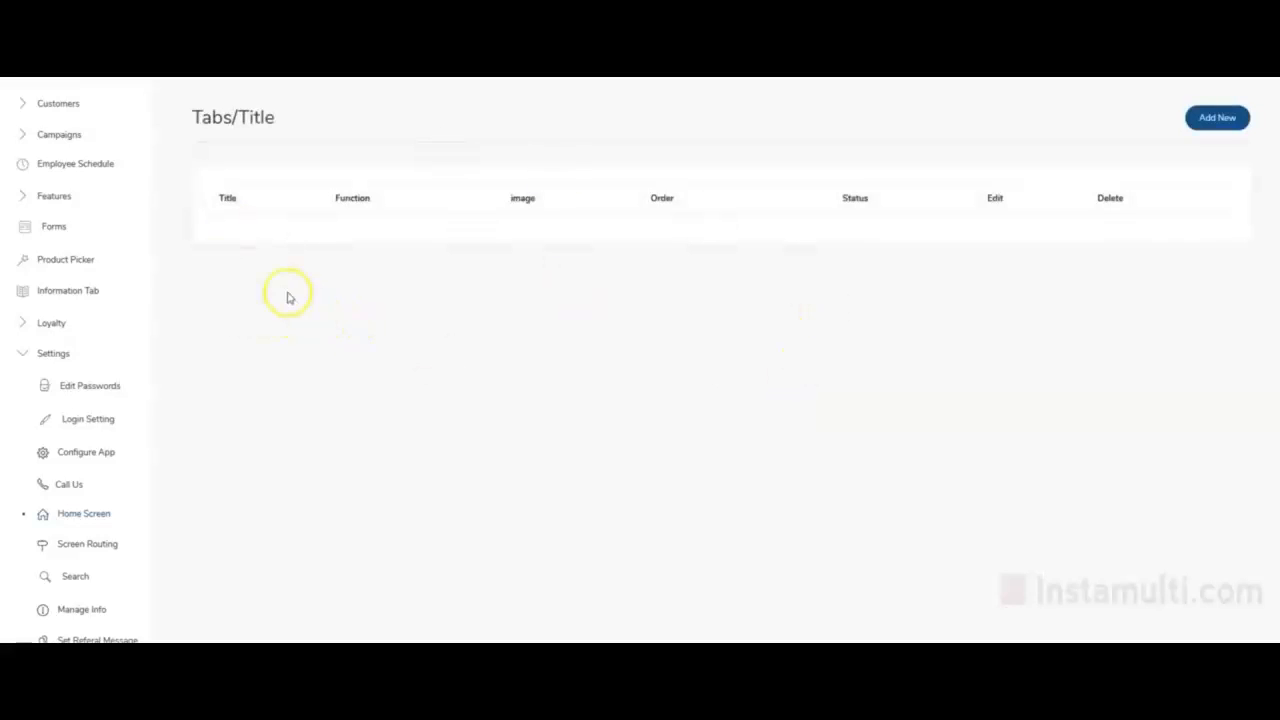
- Create a new home screen entry and choose marketing_alliance.png from the Marketing Alliance folder as its image
left_click(1218, 119)
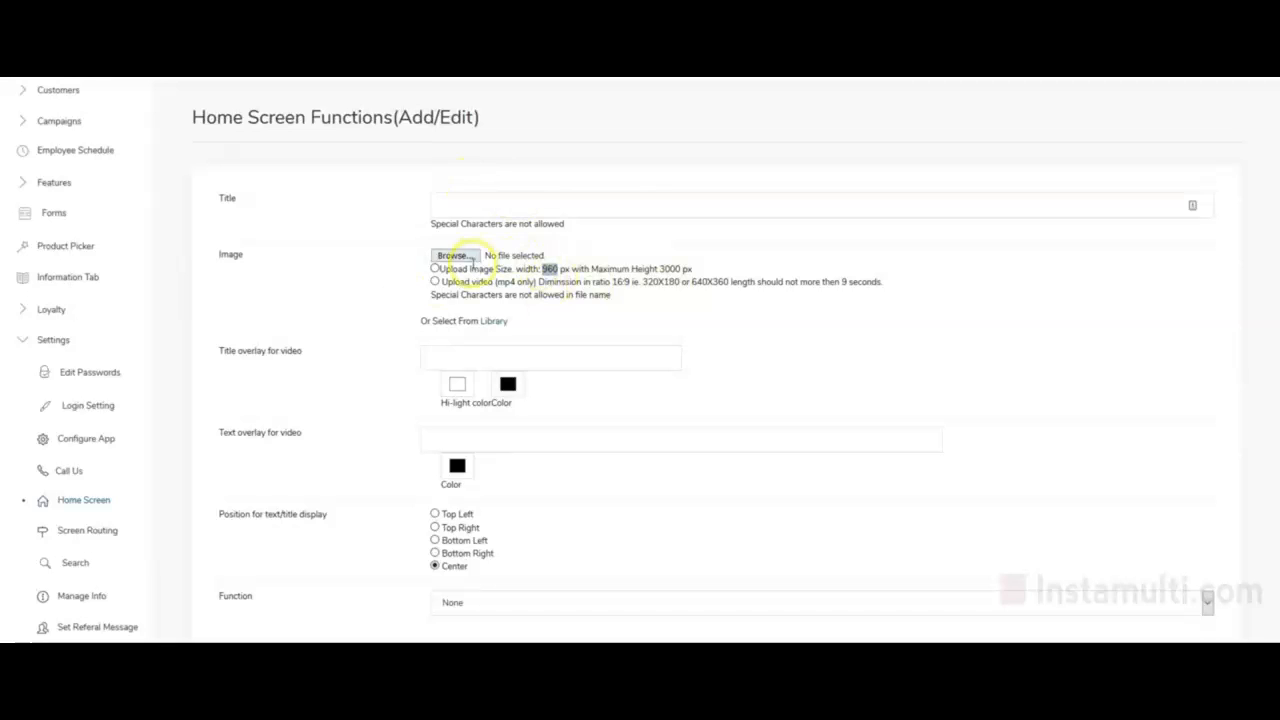
left_click(460, 255)
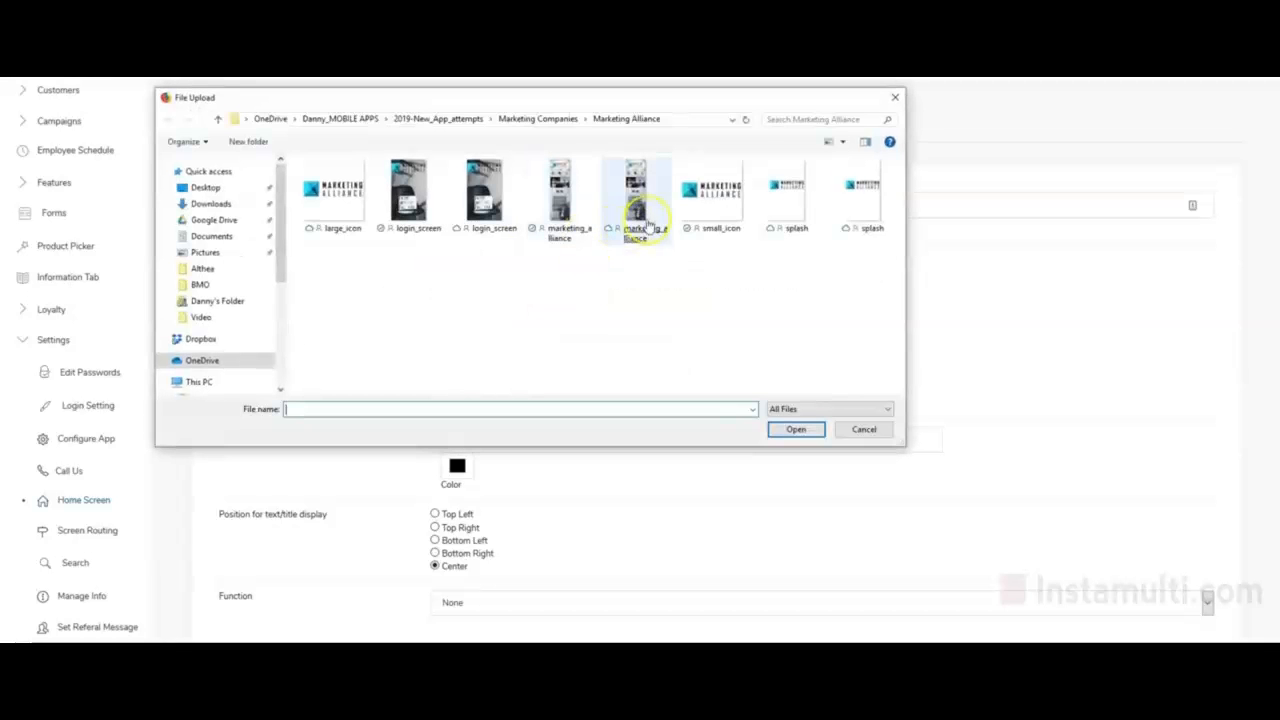
double_click(563, 205)
- Title the new home screen entry Home, set its function to Multi Function and submit it
left_click(474, 188)
left_click(473, 186)
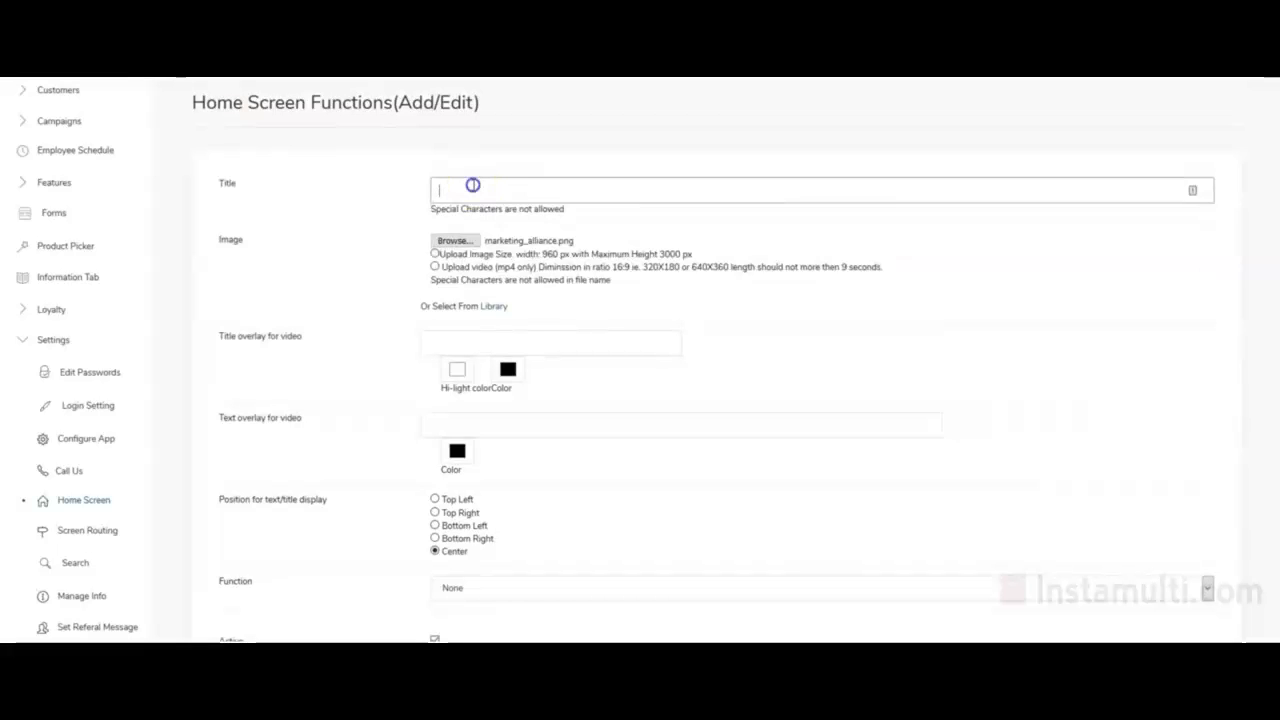
type("Home")
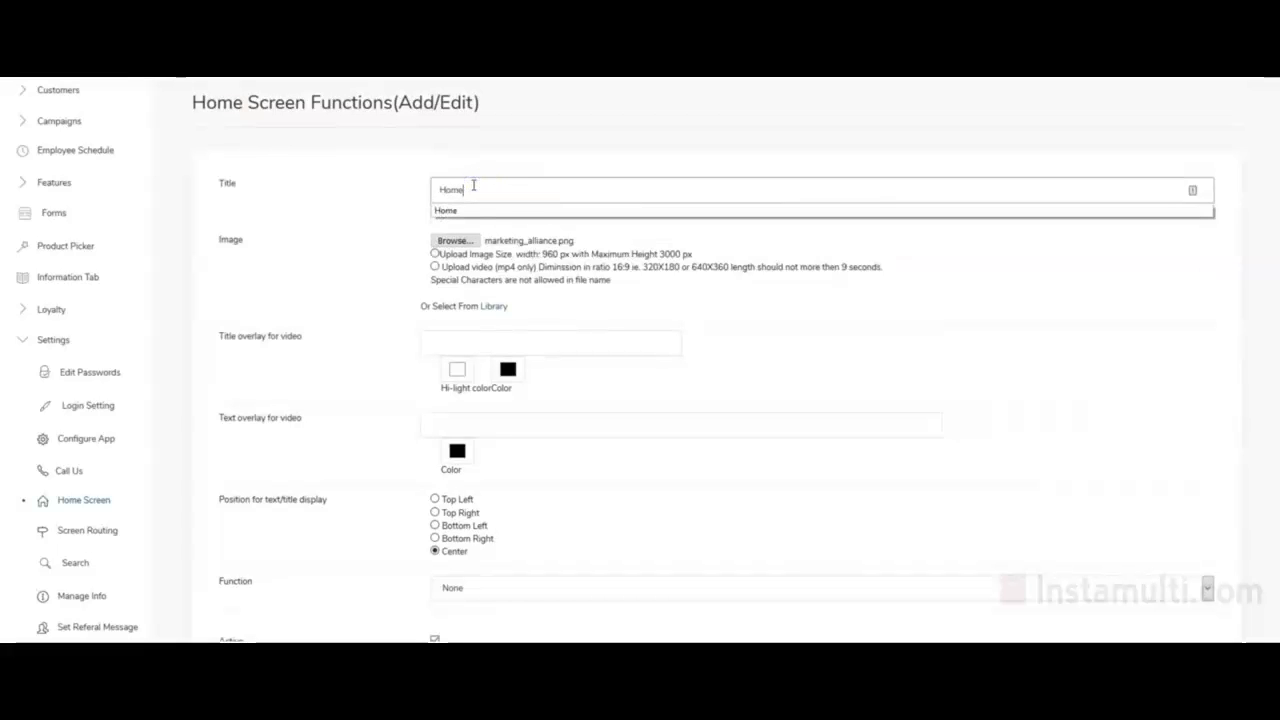
left_click(374, 194)
scroll(420, 283, "down", 2)
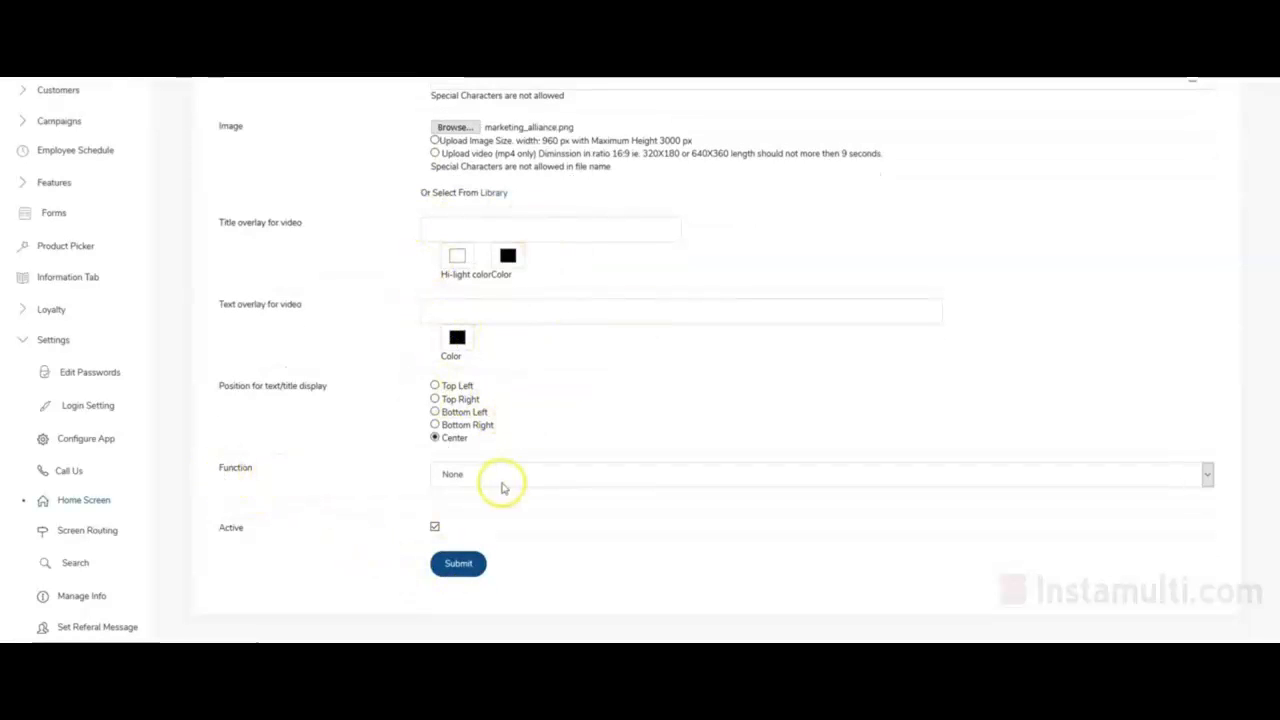
left_click(465, 474)
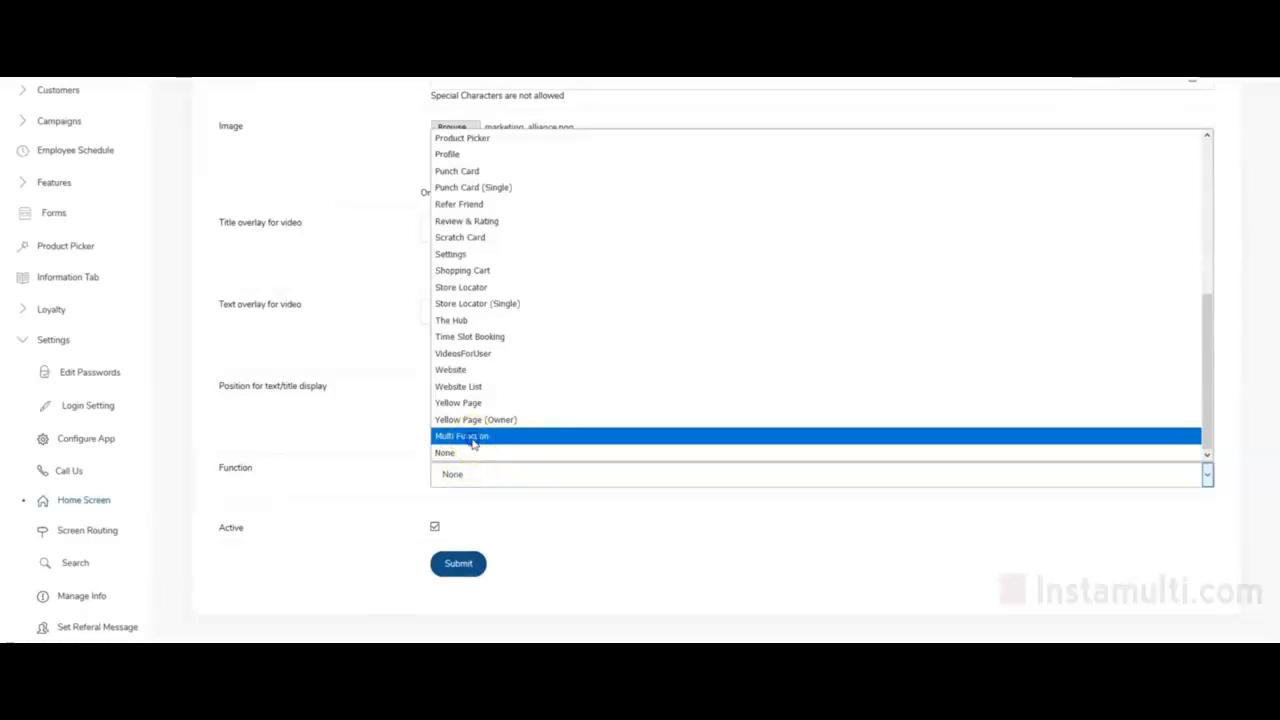
left_click(474, 444)
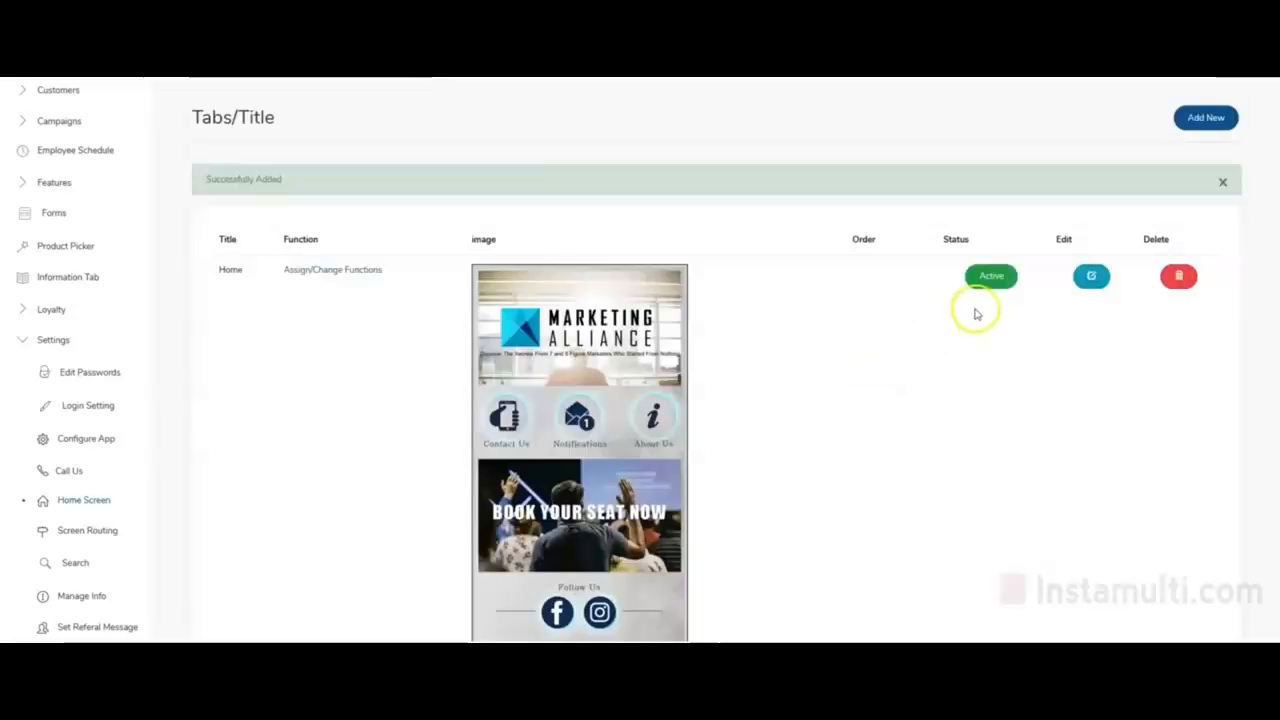
- Examine the new Marketing Alliance home screen image, from its header and icons to the booking section and footer logo
scroll(565, 352, "down", 3)
scroll(565, 352, "down", 3)
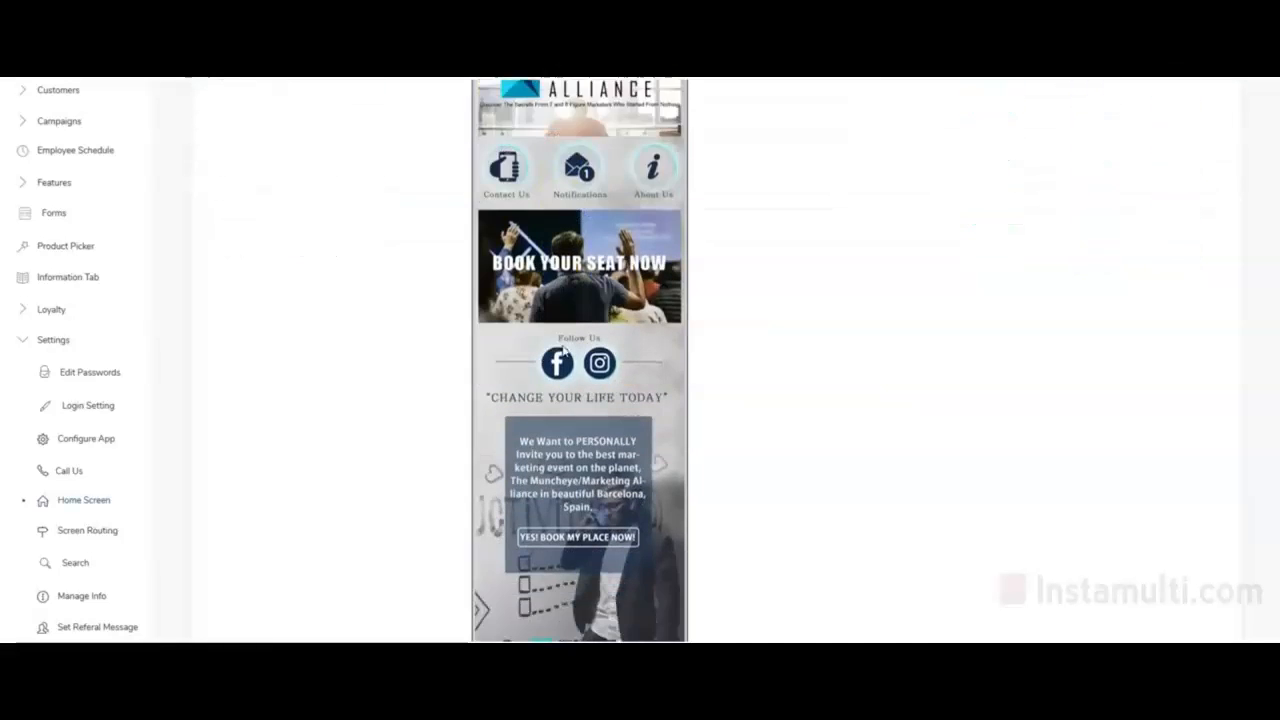
scroll(563, 350, "up", 5)
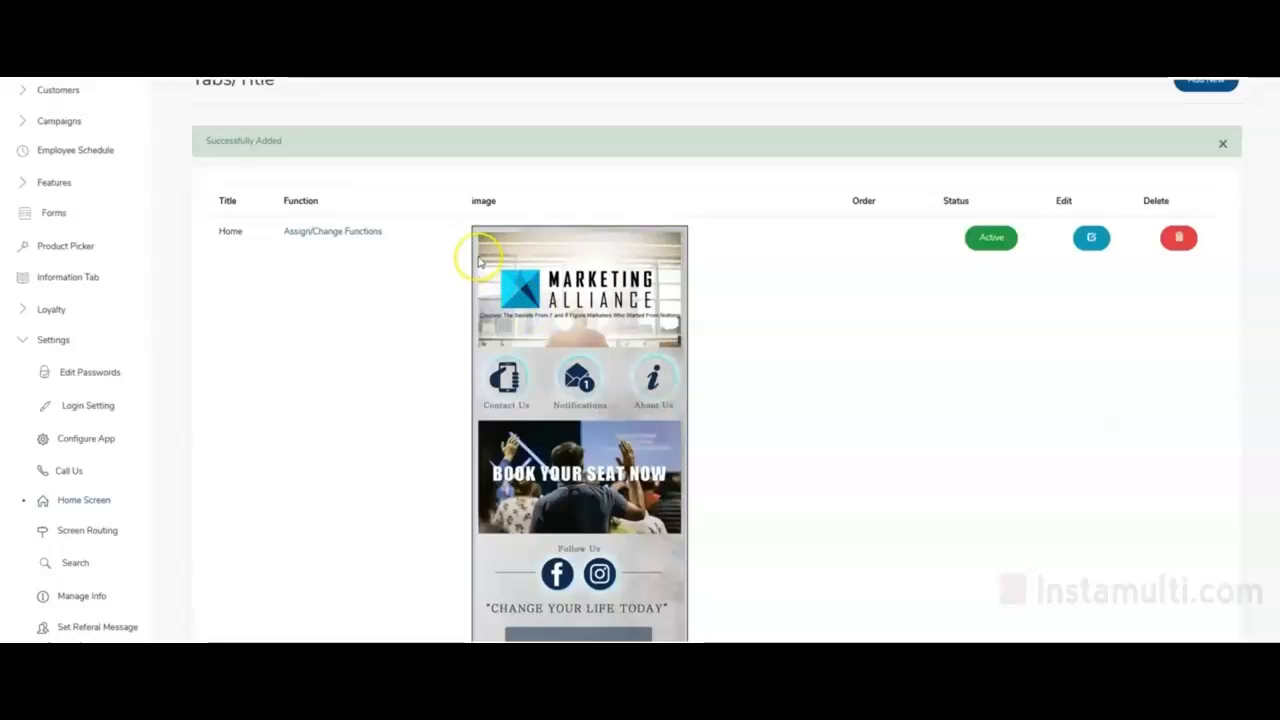
scroll(479, 261, "down", 1)
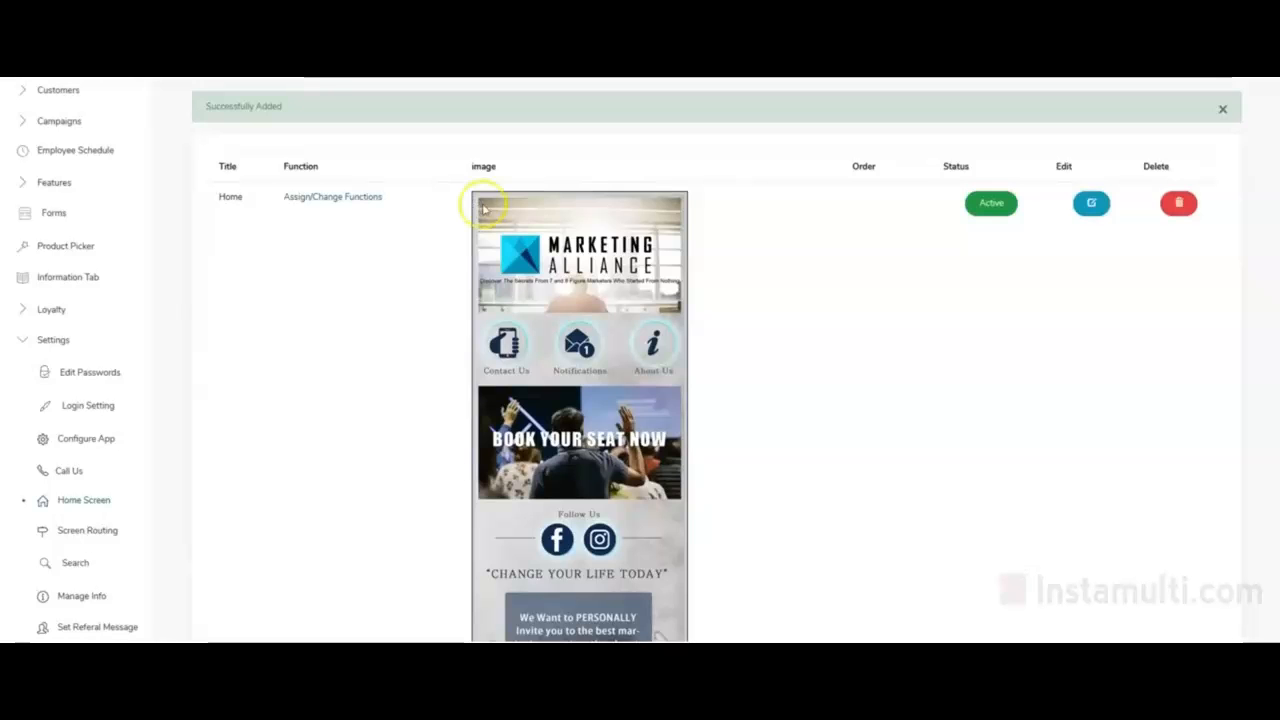
scroll(484, 205, "down", 1)
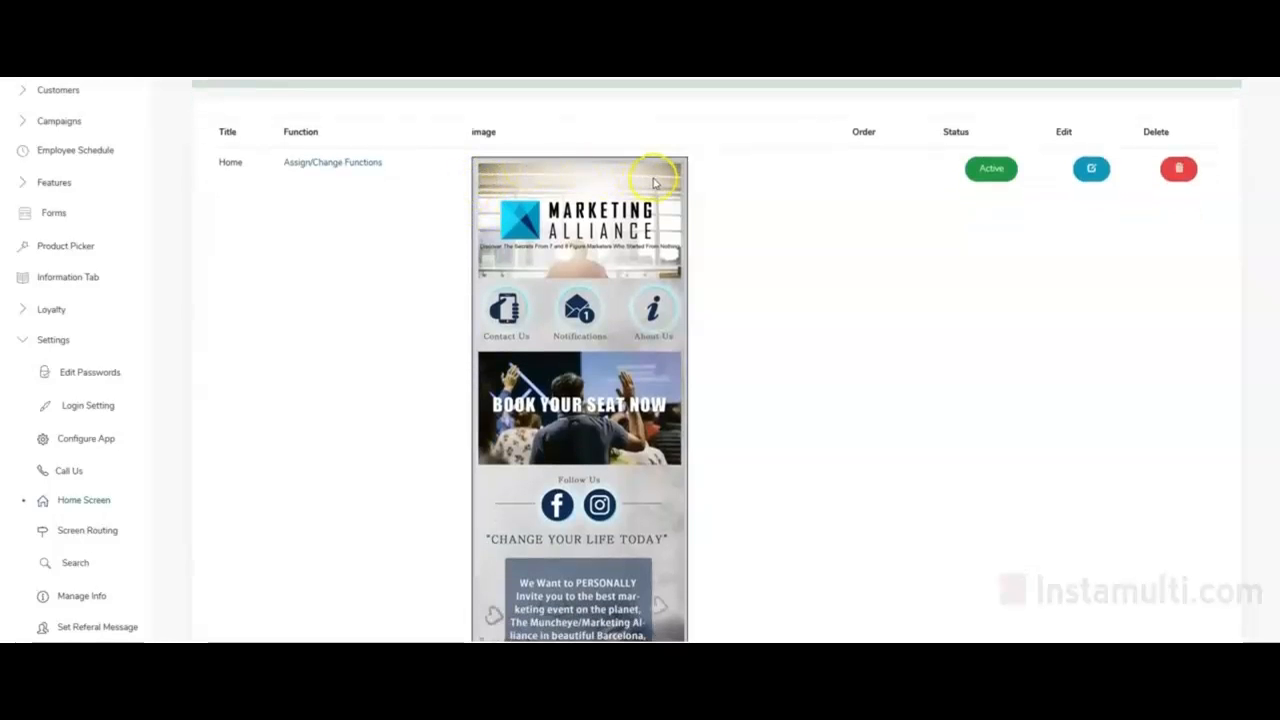
scroll(662, 205, "down", 2)
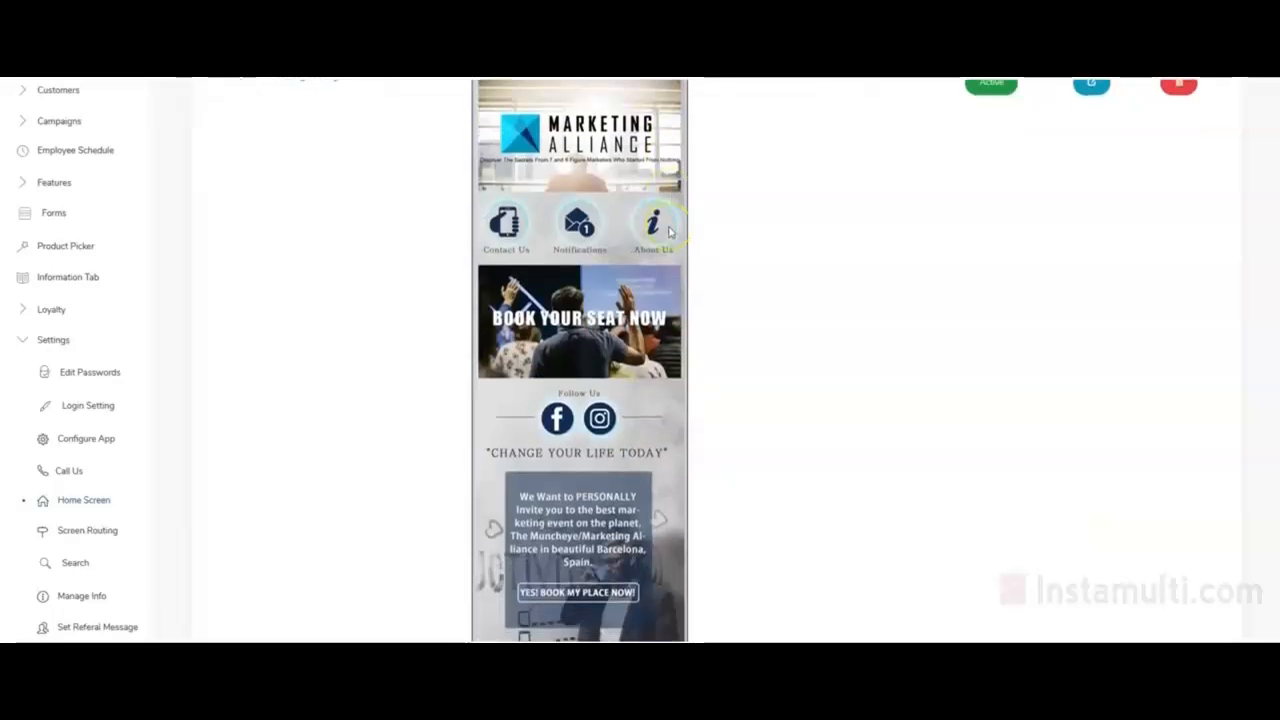
scroll(670, 232, "down", 3)
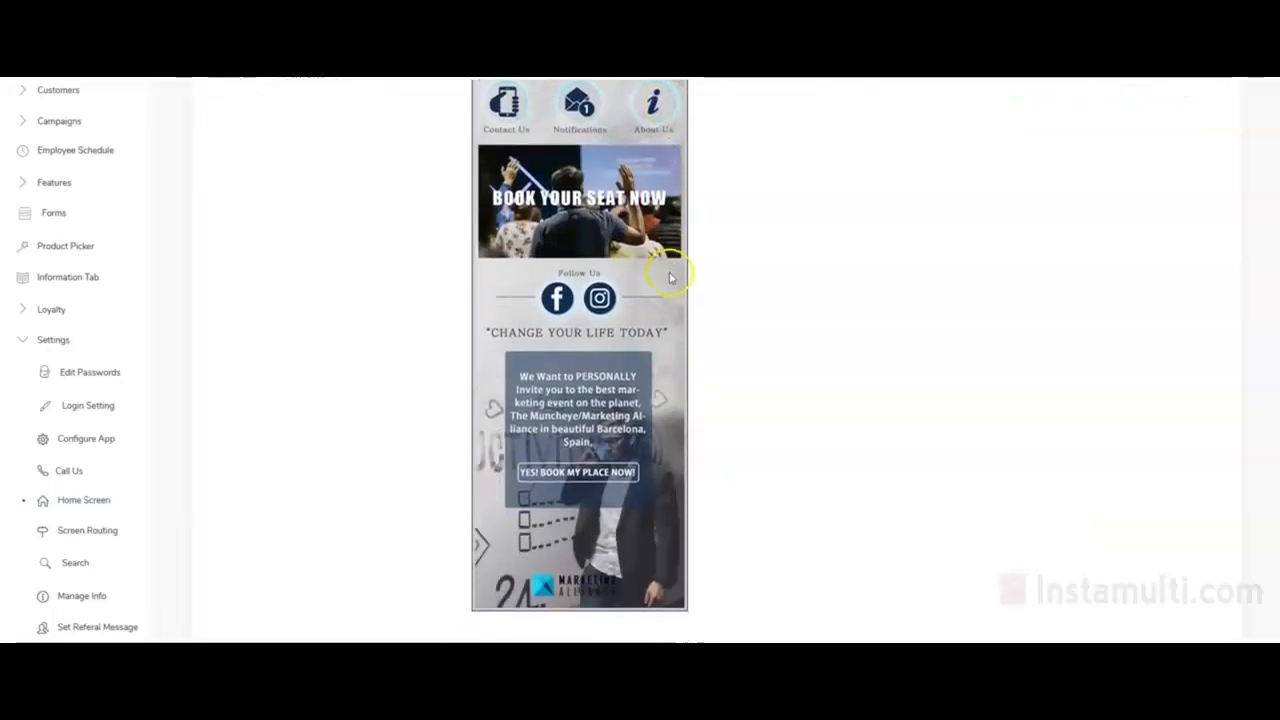
scroll(660, 320, "up", 5)
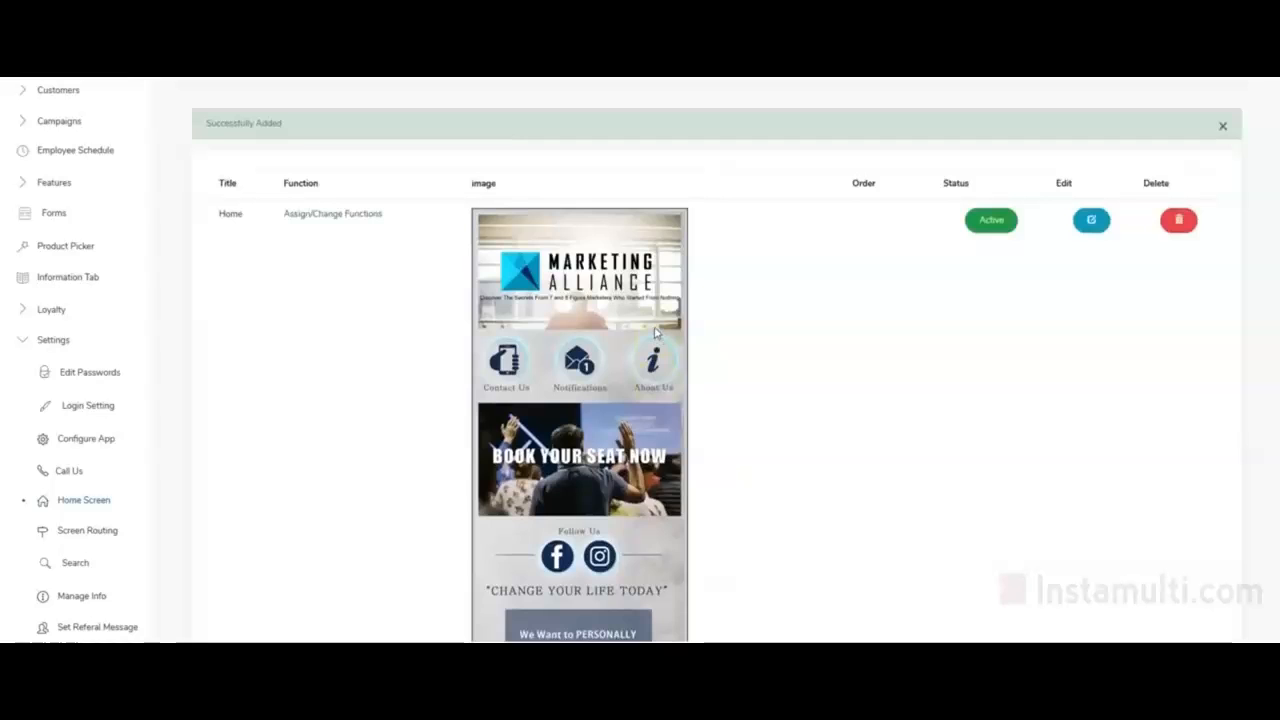
scroll(656, 333, "down", 2)
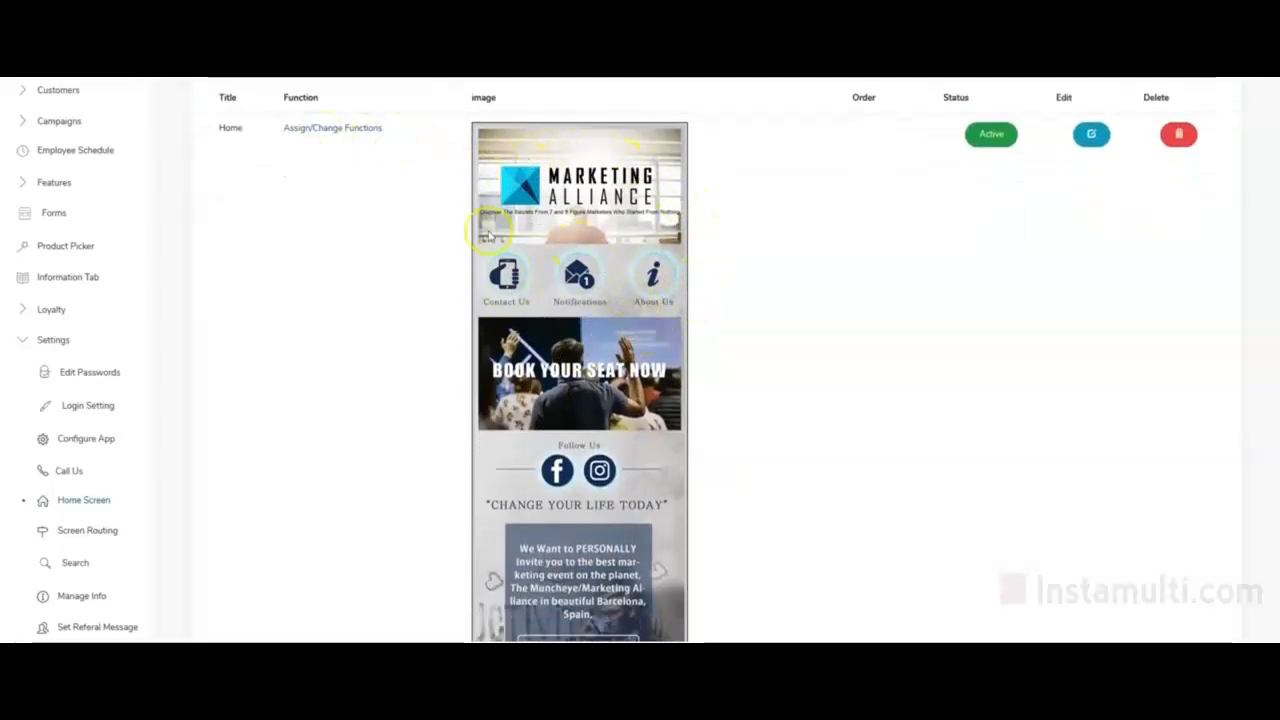
- Open function assignment for the Home entry and fit a new placeholder over the Contact Us icon
left_click(321, 128)
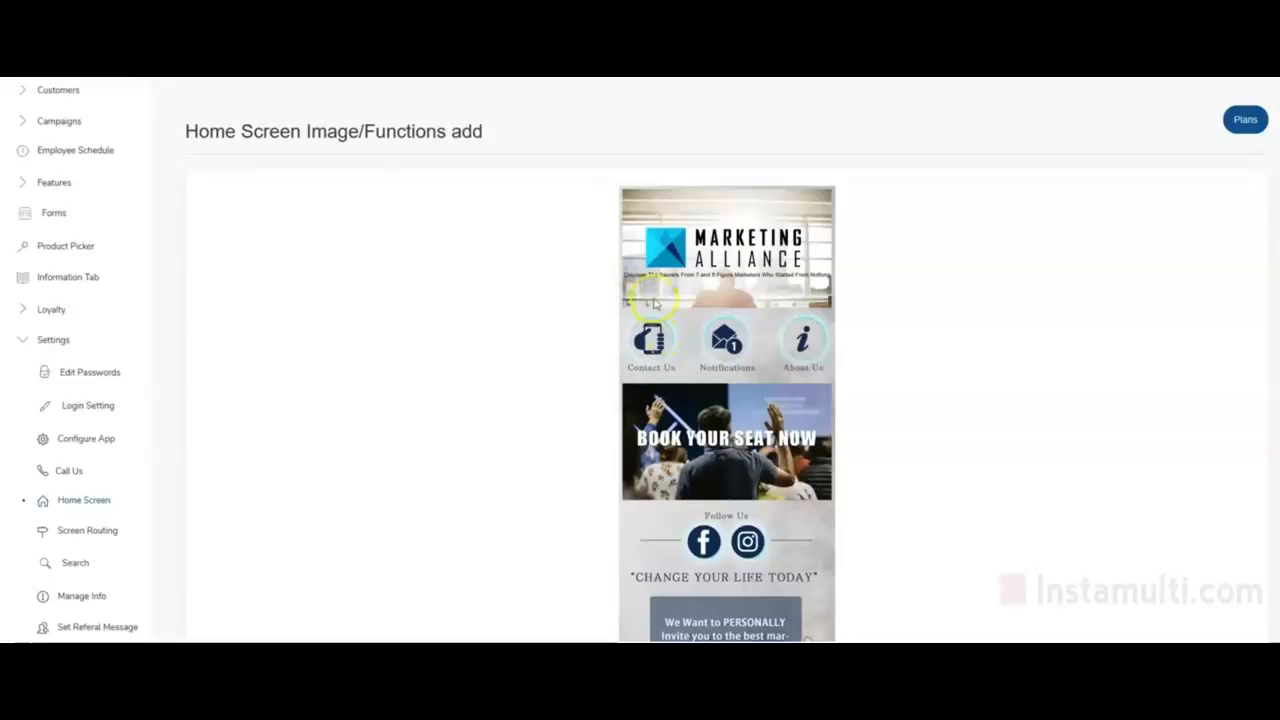
left_click(651, 329)
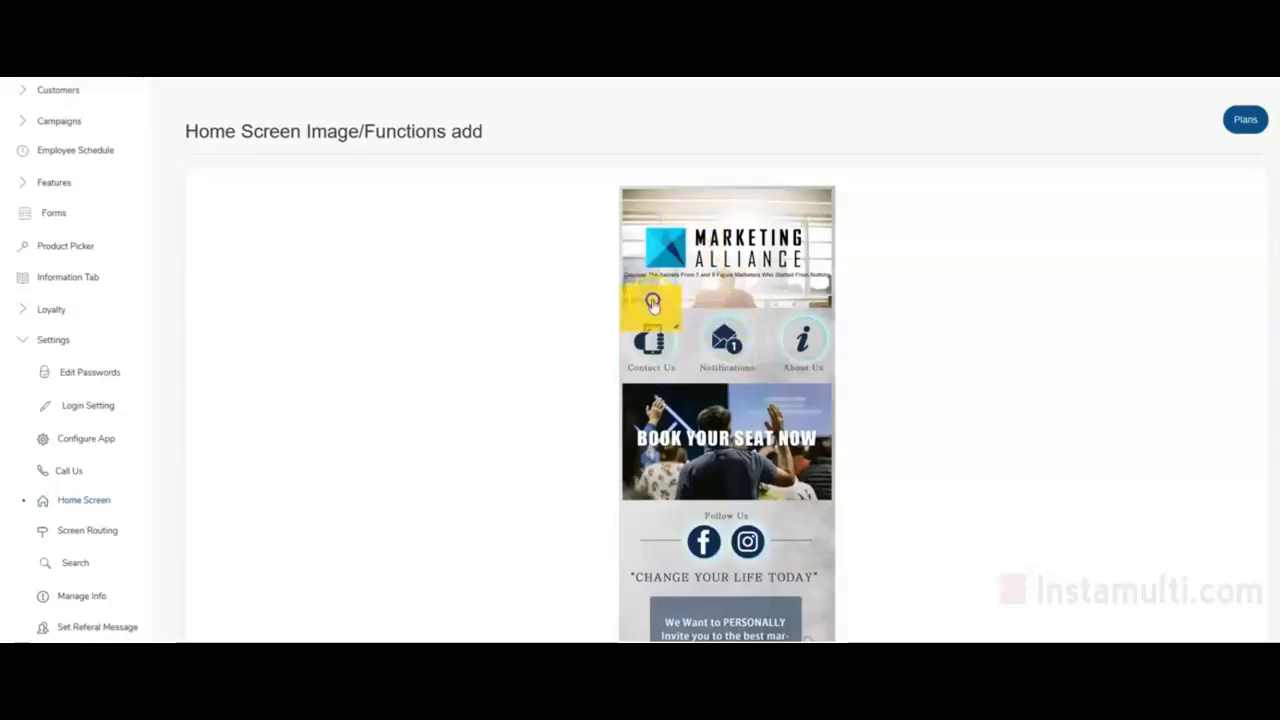
left_click_drag(680, 357, 682, 368)
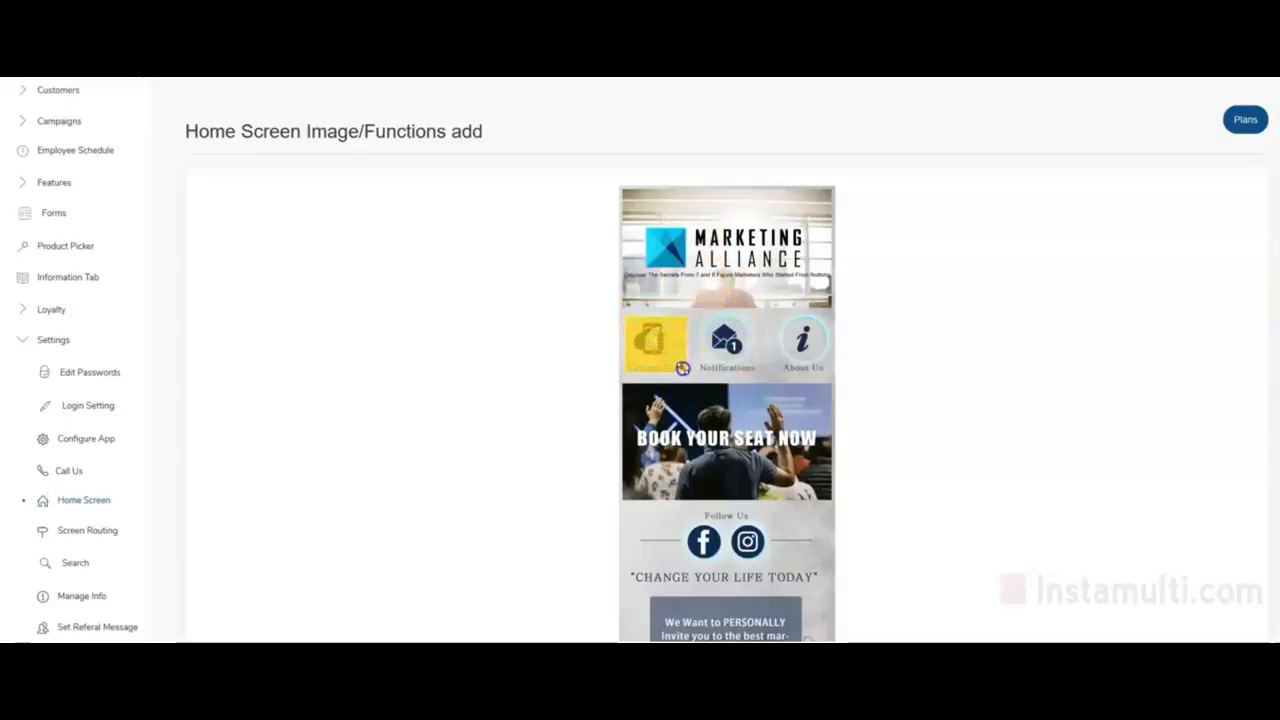
- Title the Contact Us placeholder Call Us, assign it the Call Us function and save it
left_click(658, 346)
left_click(563, 289)
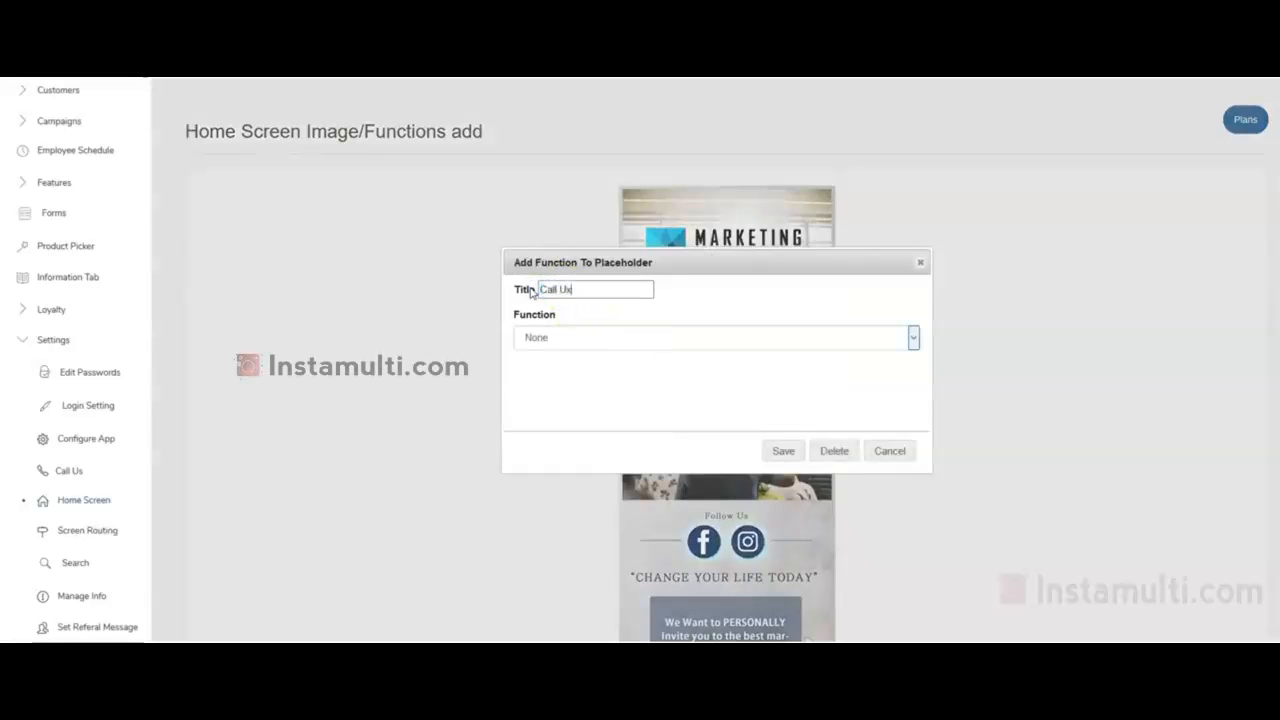
left_click(555, 340)
scroll(575, 260, "up", 5)
scroll(575, 200, "up", 5)
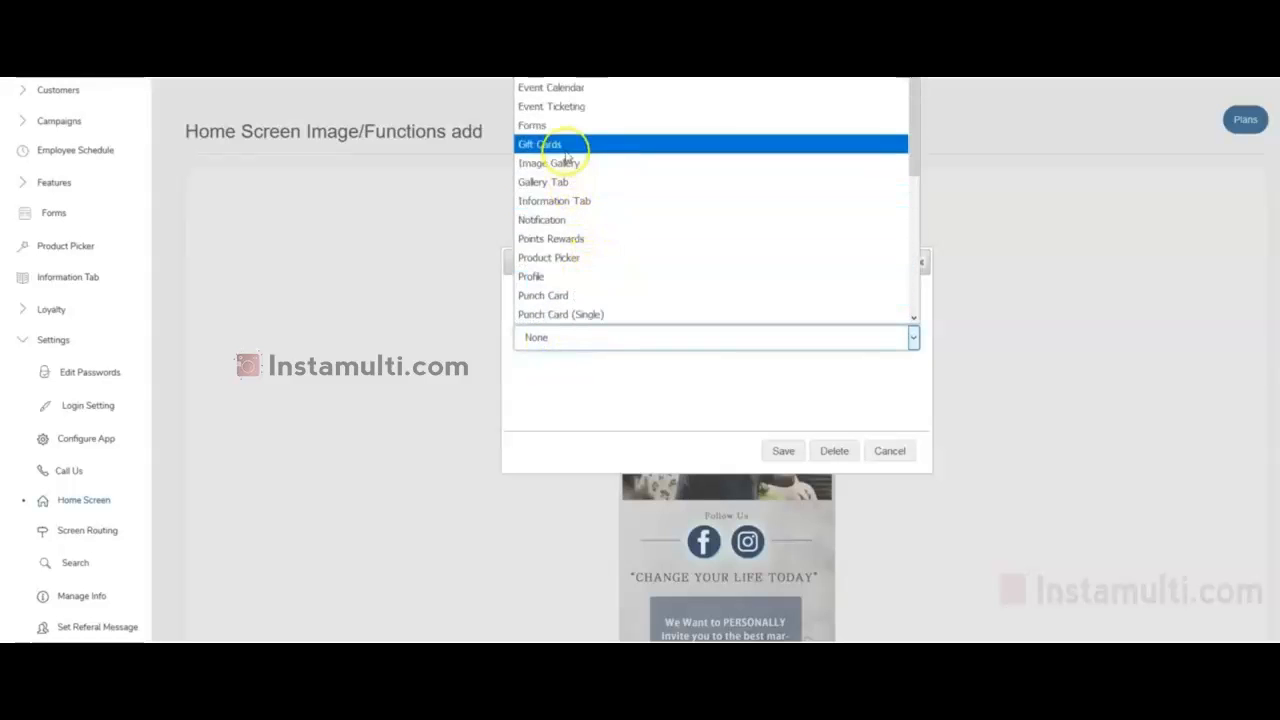
left_click(538, 173)
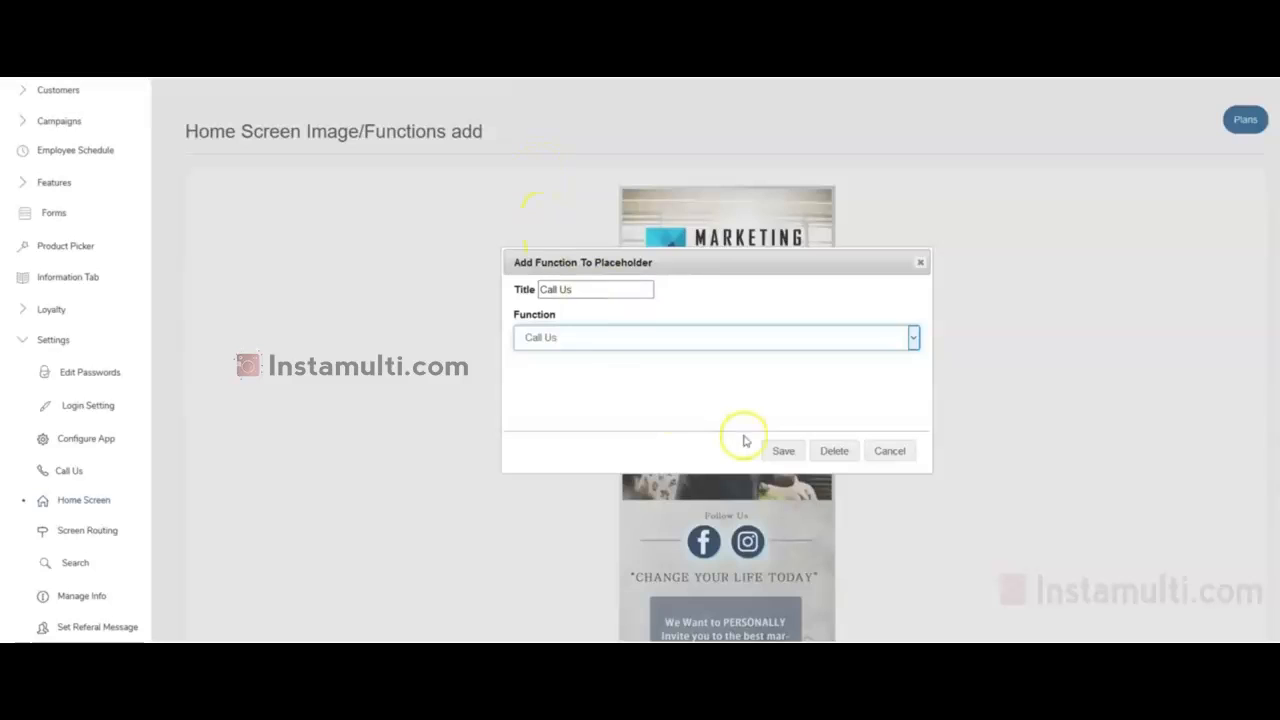
left_click(781, 451)
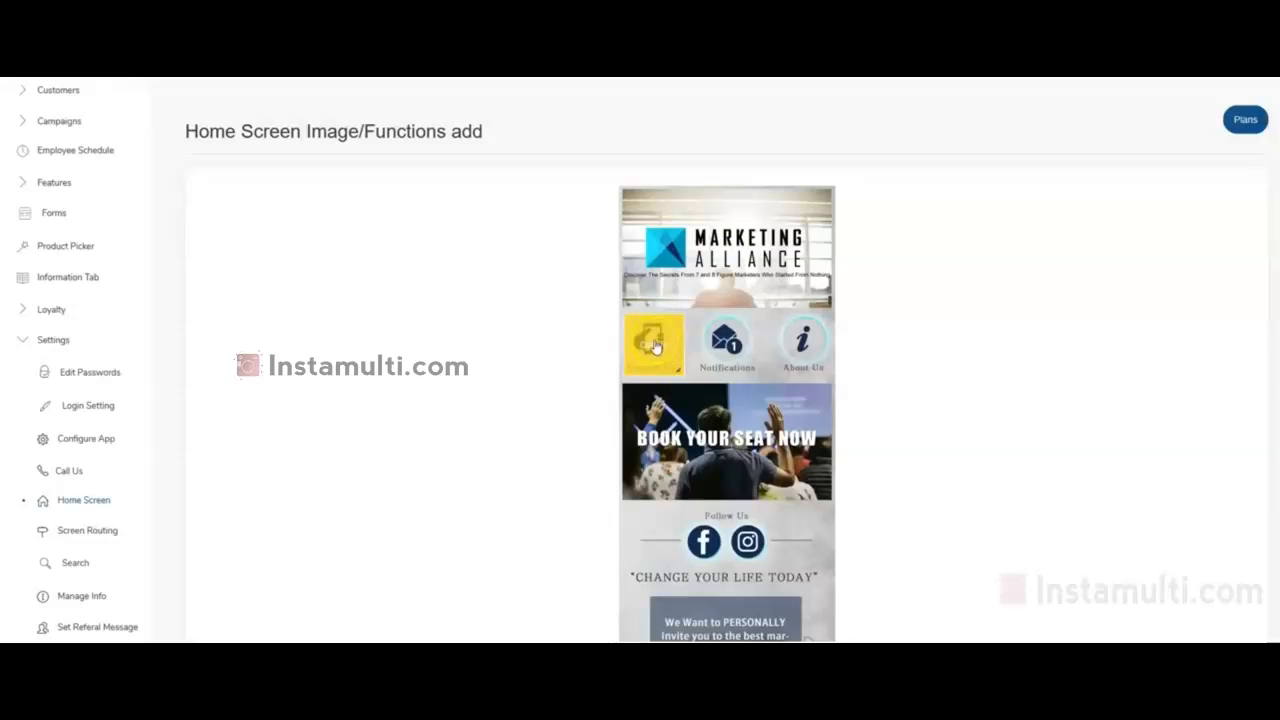
- Add a placeholder over the Notifications icon on the home screen image and title it Notifications
left_click(757, 343)
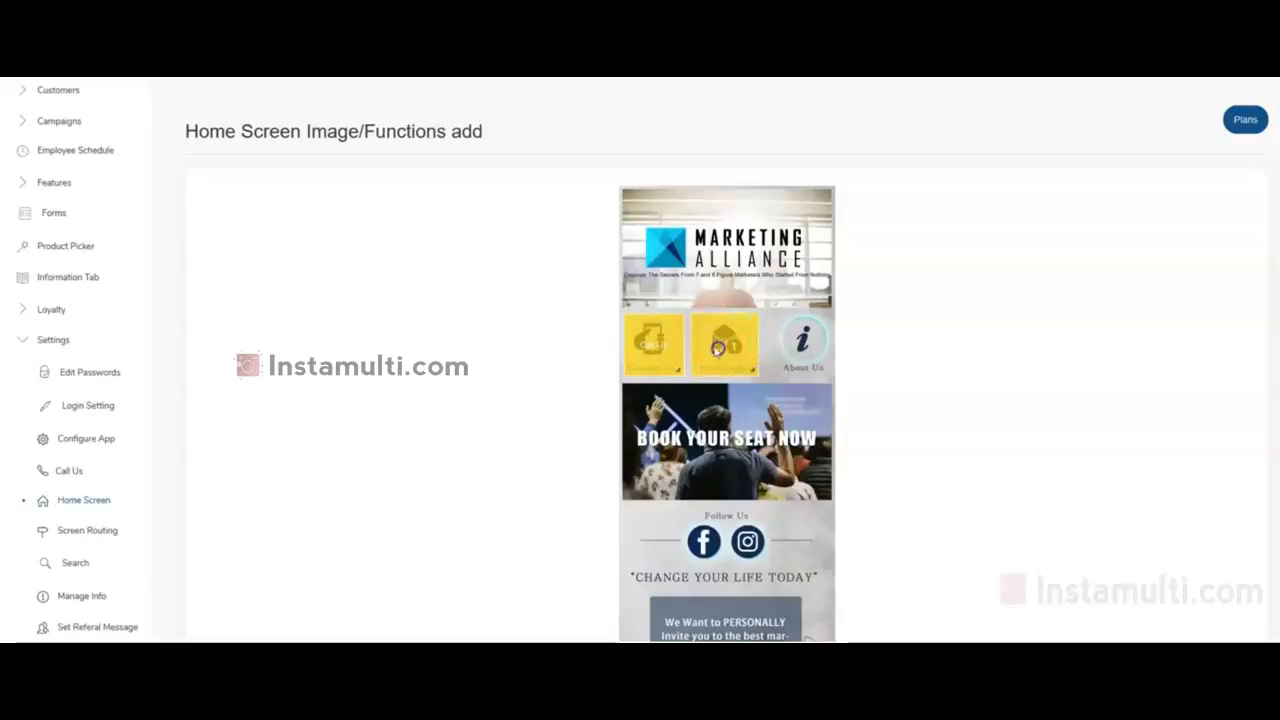
left_click(717, 347)
left_click_drag(580, 294, 527, 294)
type("Notifications")
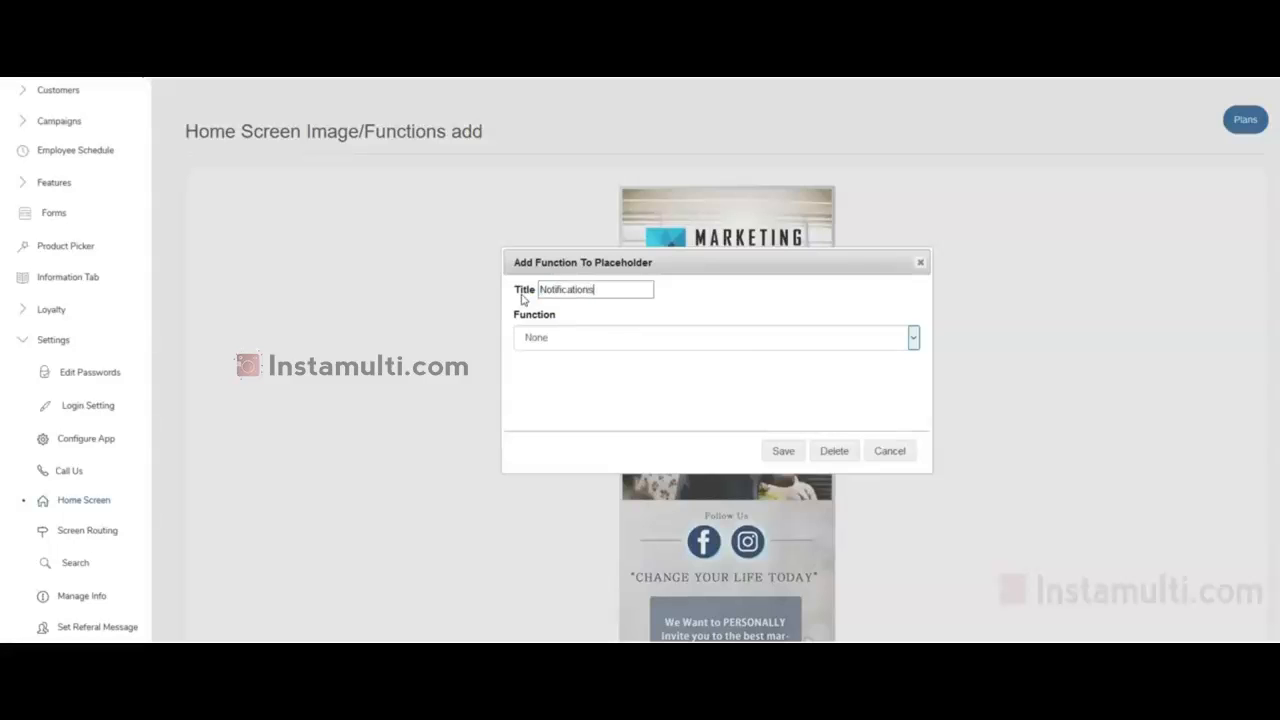
- Assign the Notification function to the Notifications placeholder and save it
left_click(731, 337)
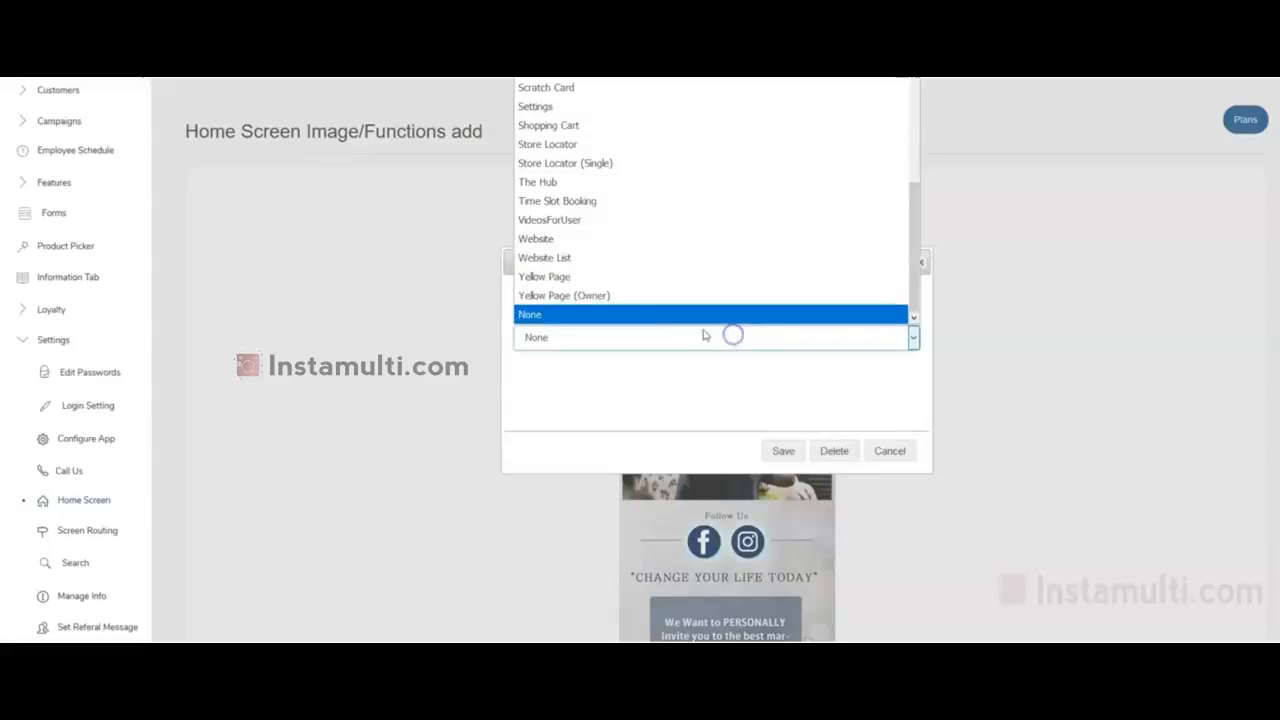
scroll(604, 202, "up", 2)
scroll(602, 204, "up", 3)
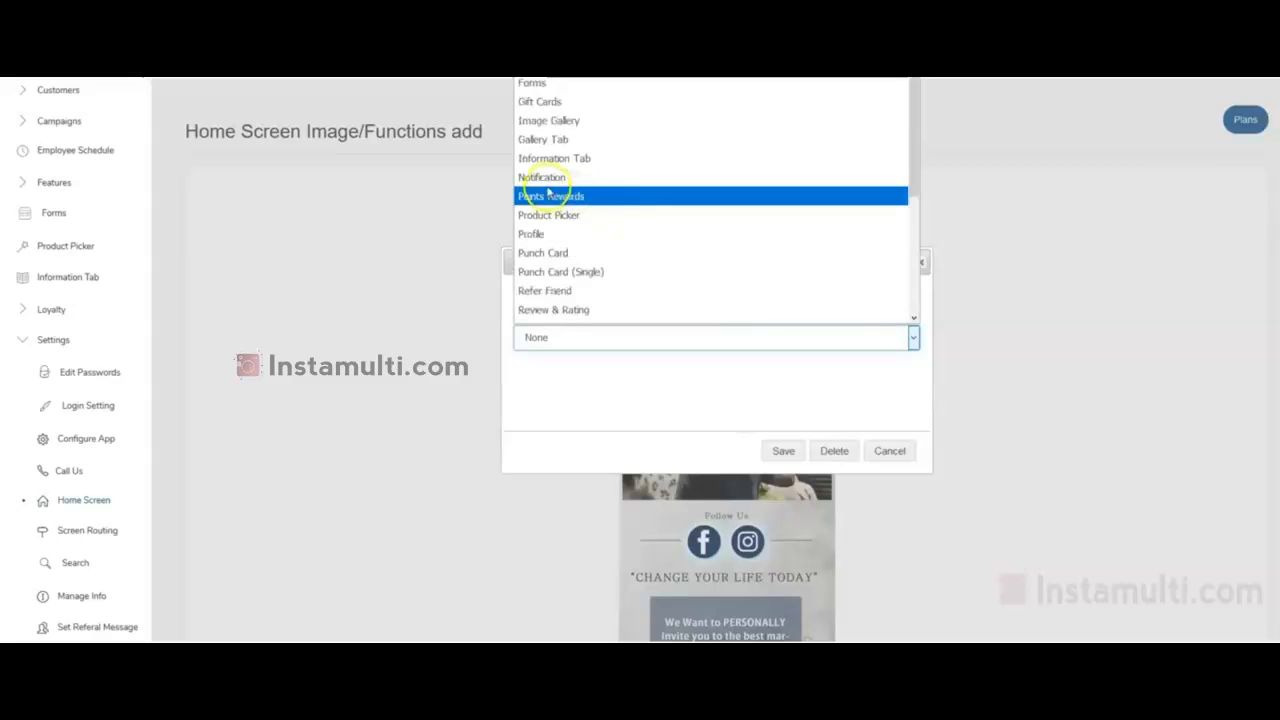
left_click(544, 181)
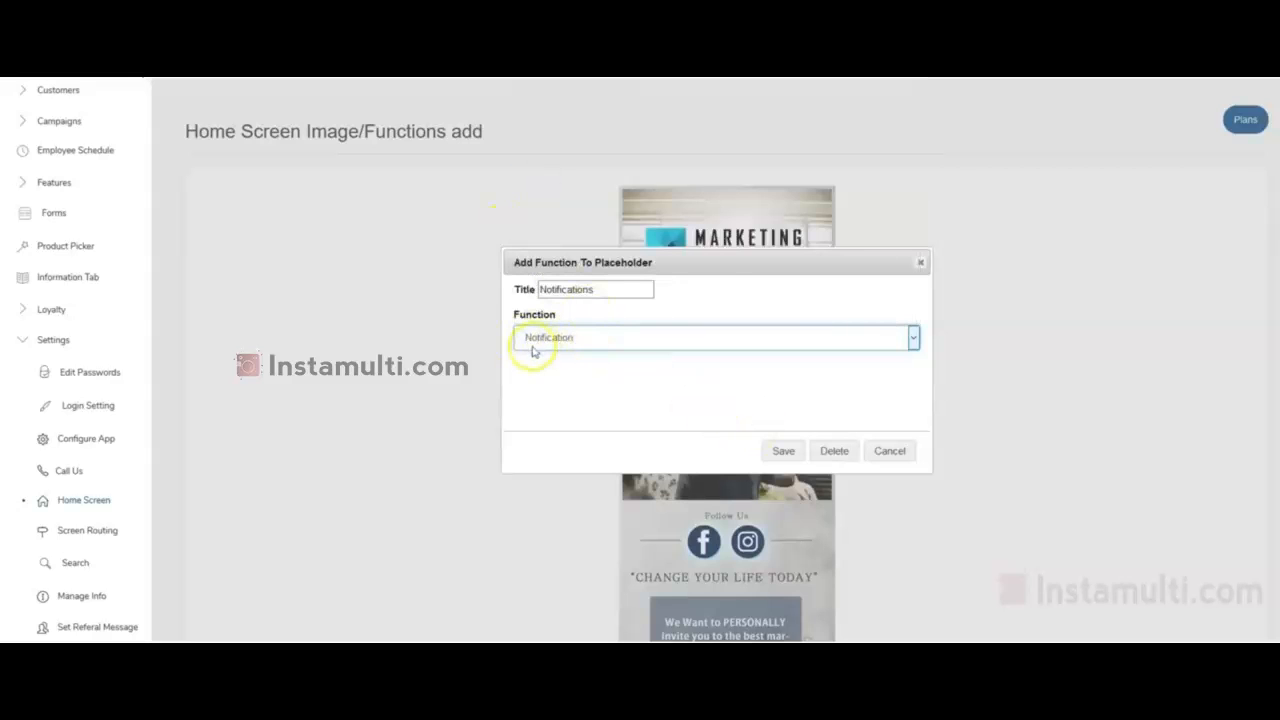
left_click(772, 450)
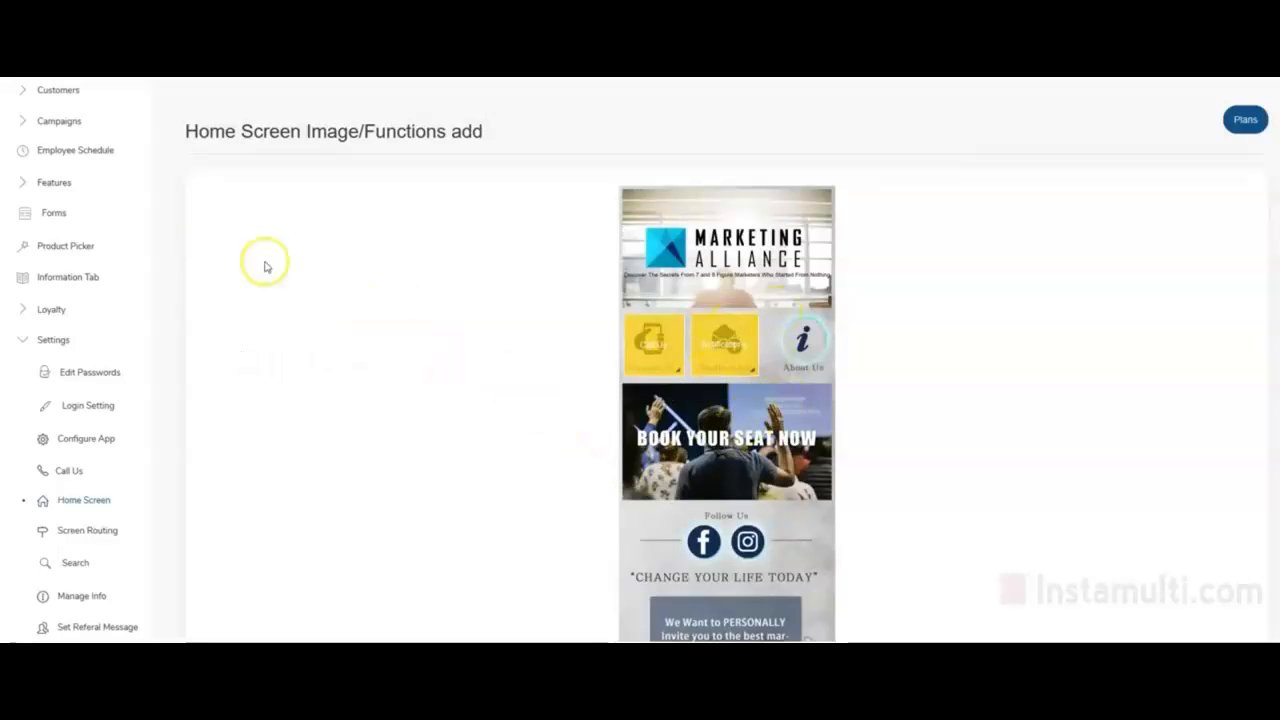
- Review the placeholders across the home screen image and return to the home screen entry list to check the Home entry
scroll(791, 384, "down", 1)
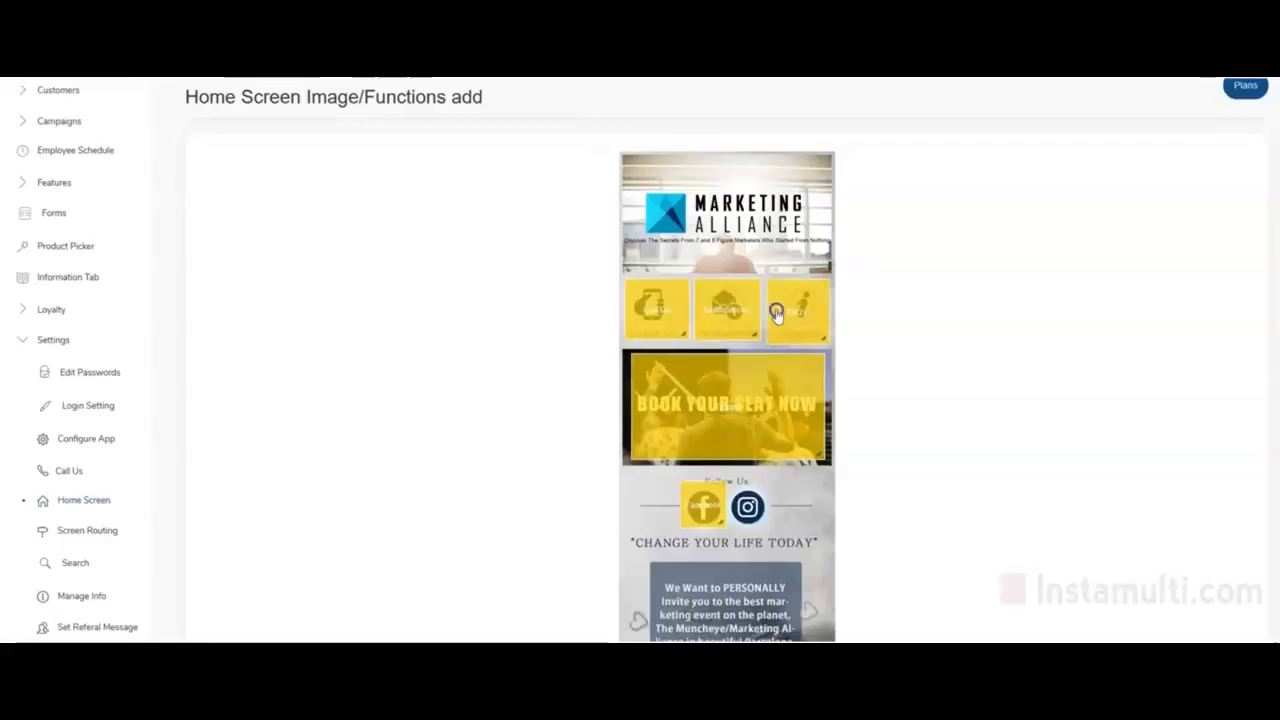
scroll(770, 315, "down", 3)
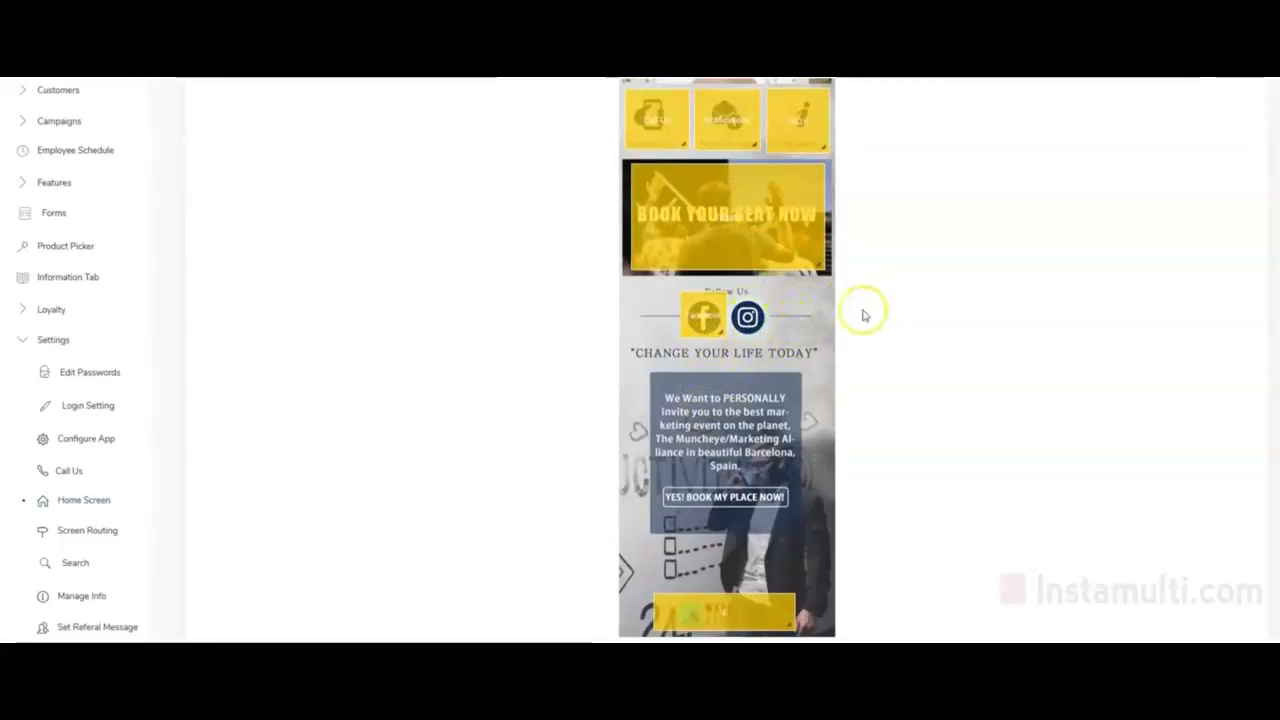
scroll(744, 430, "down", 1)
scroll(744, 441, "up", 5)
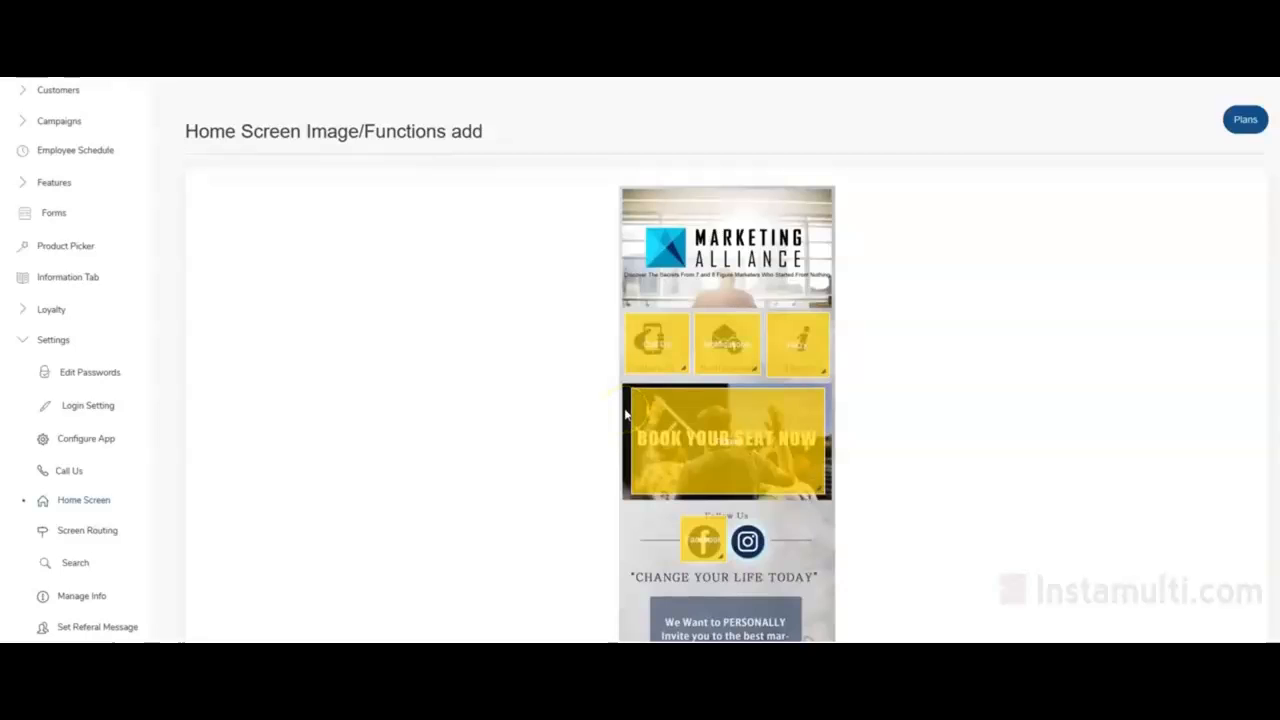
left_click(85, 506)
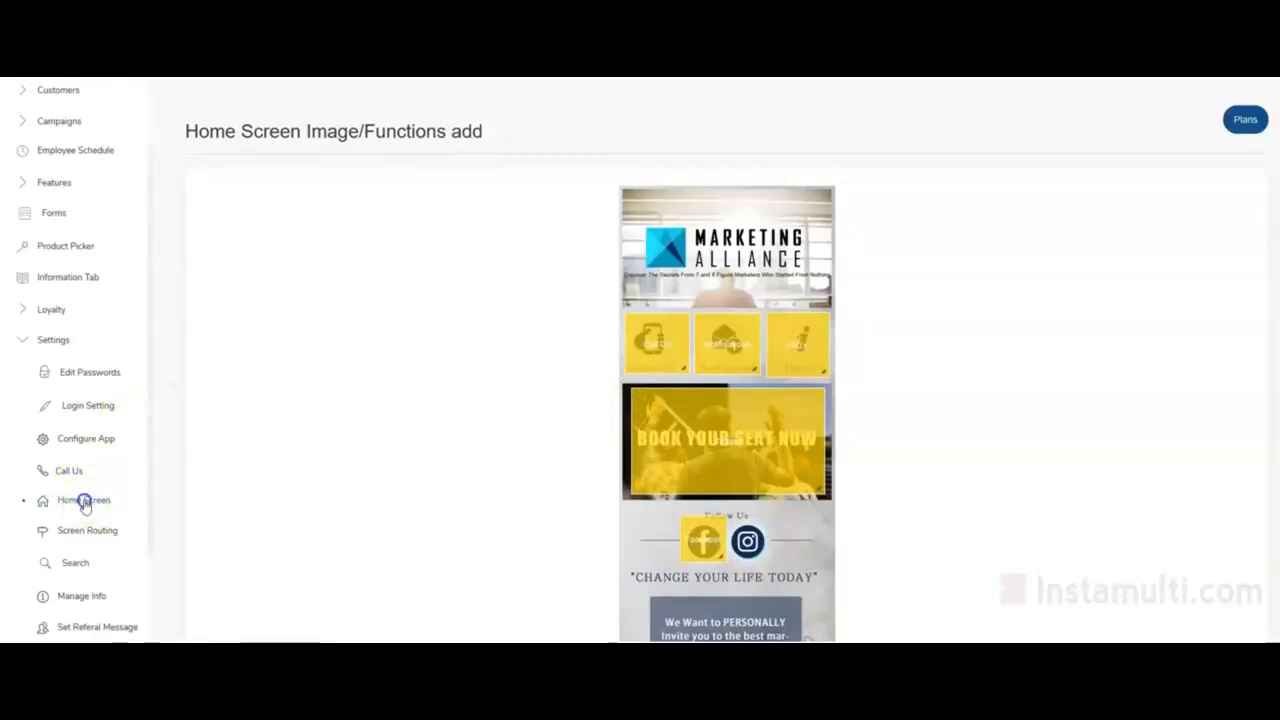
left_click(580, 491)
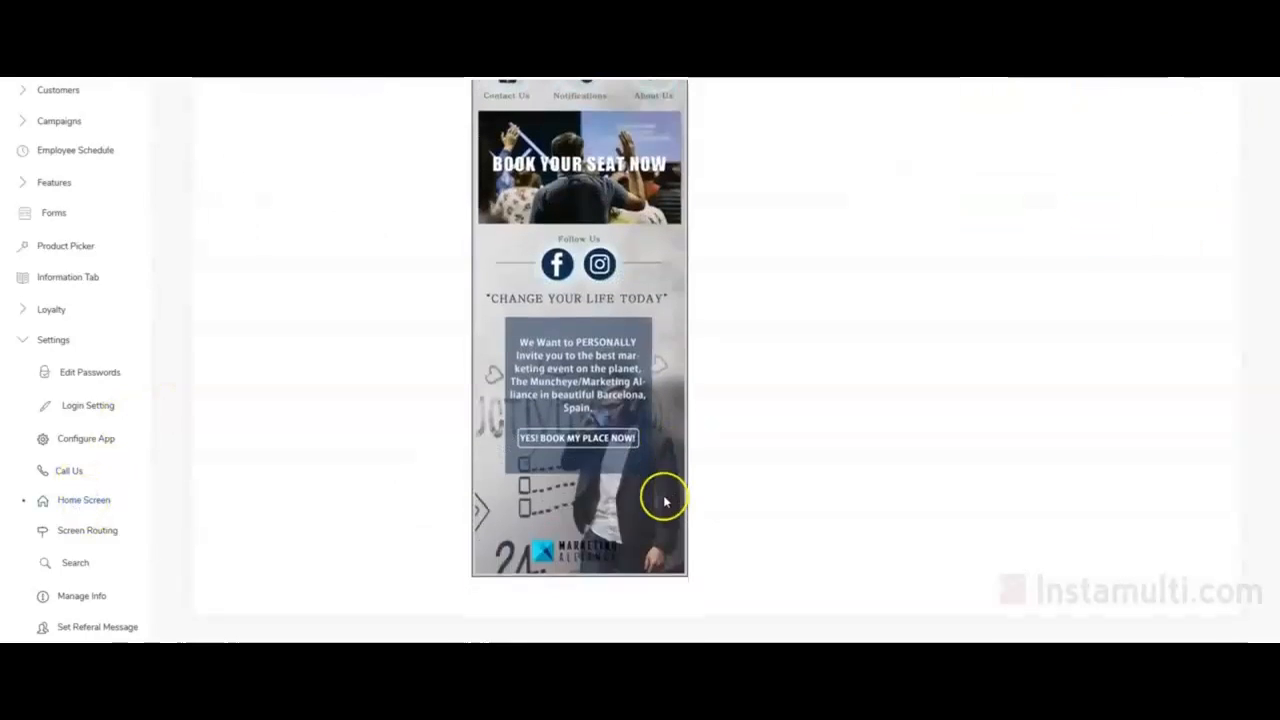
scroll(579, 487, "up", 2)
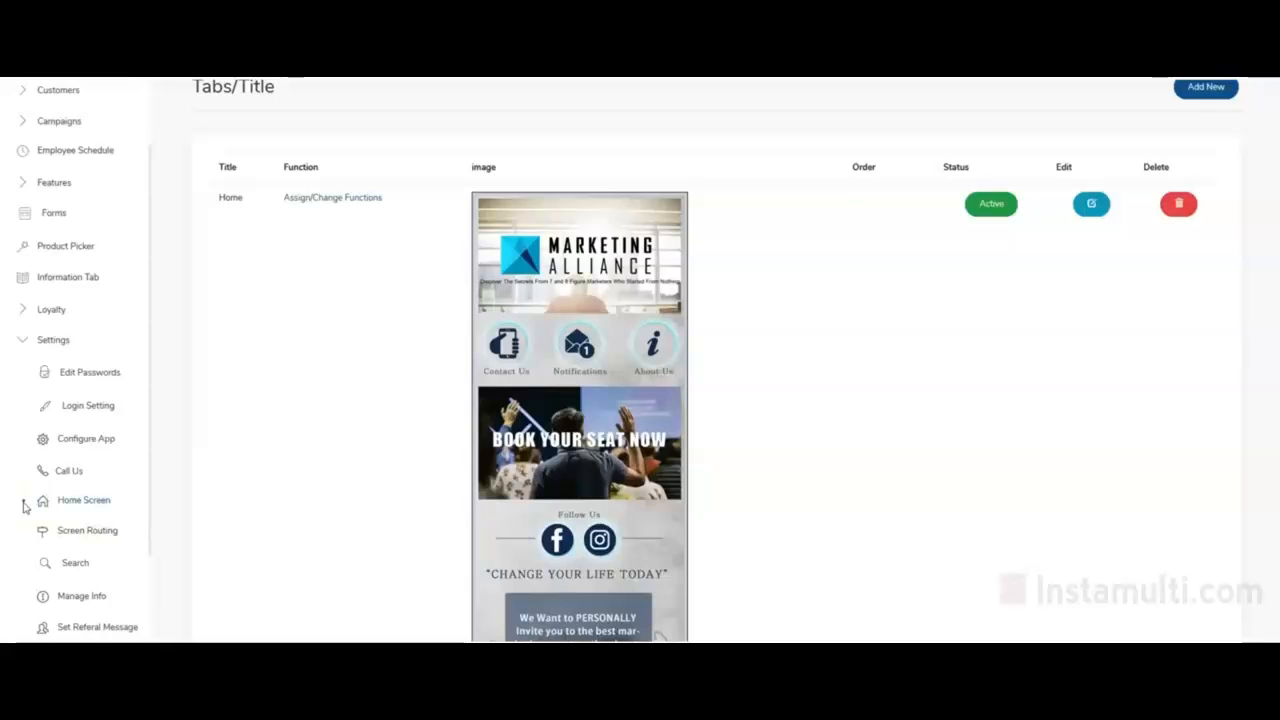
- Collapse the Settings section and look through the options offered for Customers
left_click(20, 343)
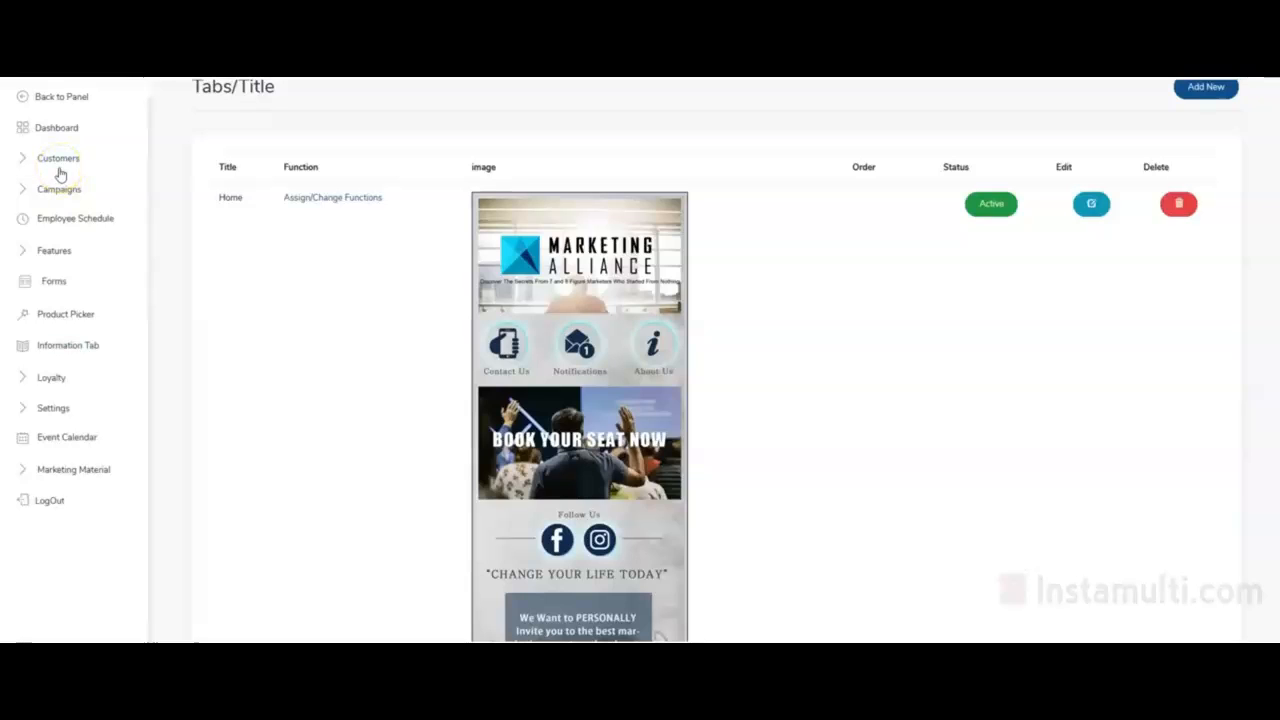
scroll(60, 174, "up", 1)
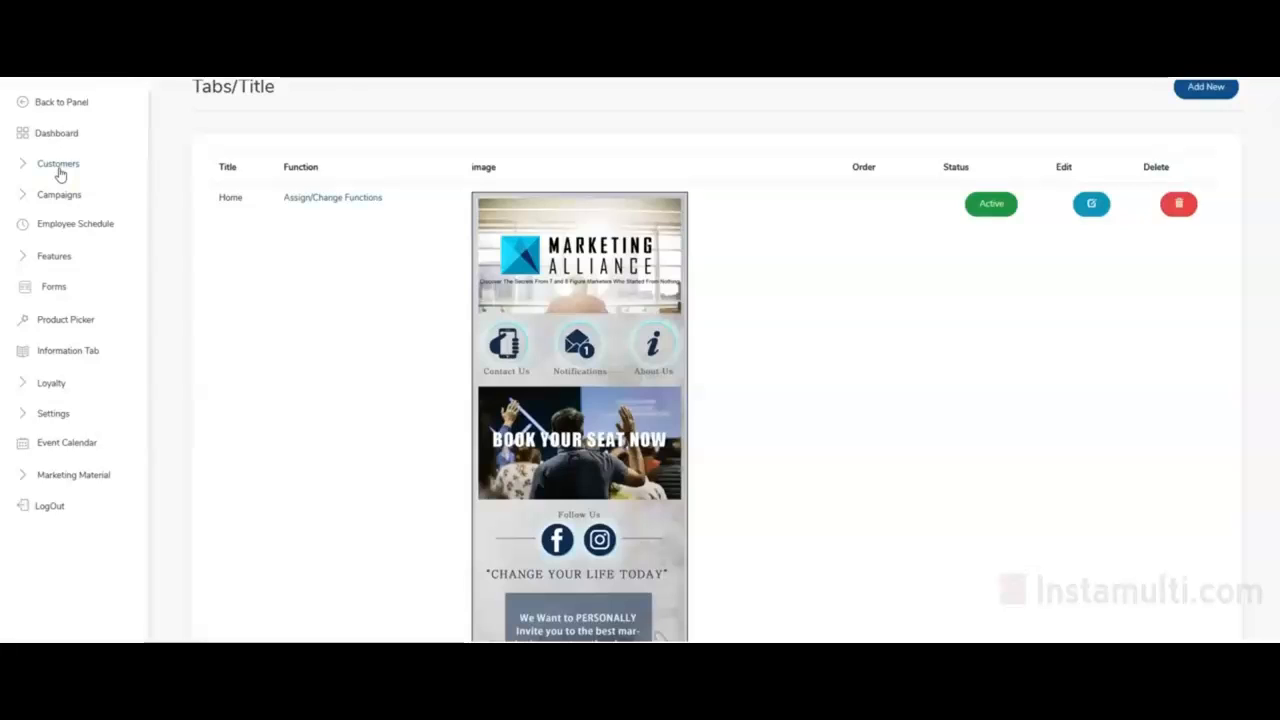
scroll(60, 174, "up", 1)
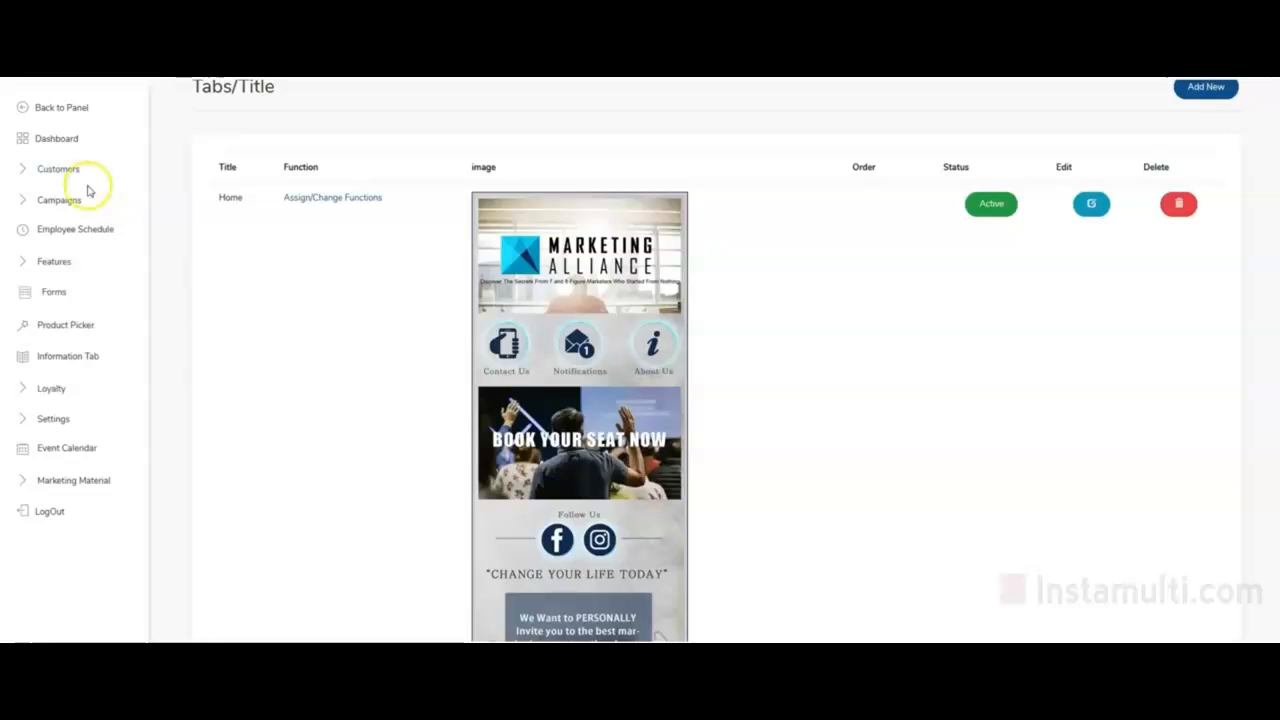
left_click(36, 170)
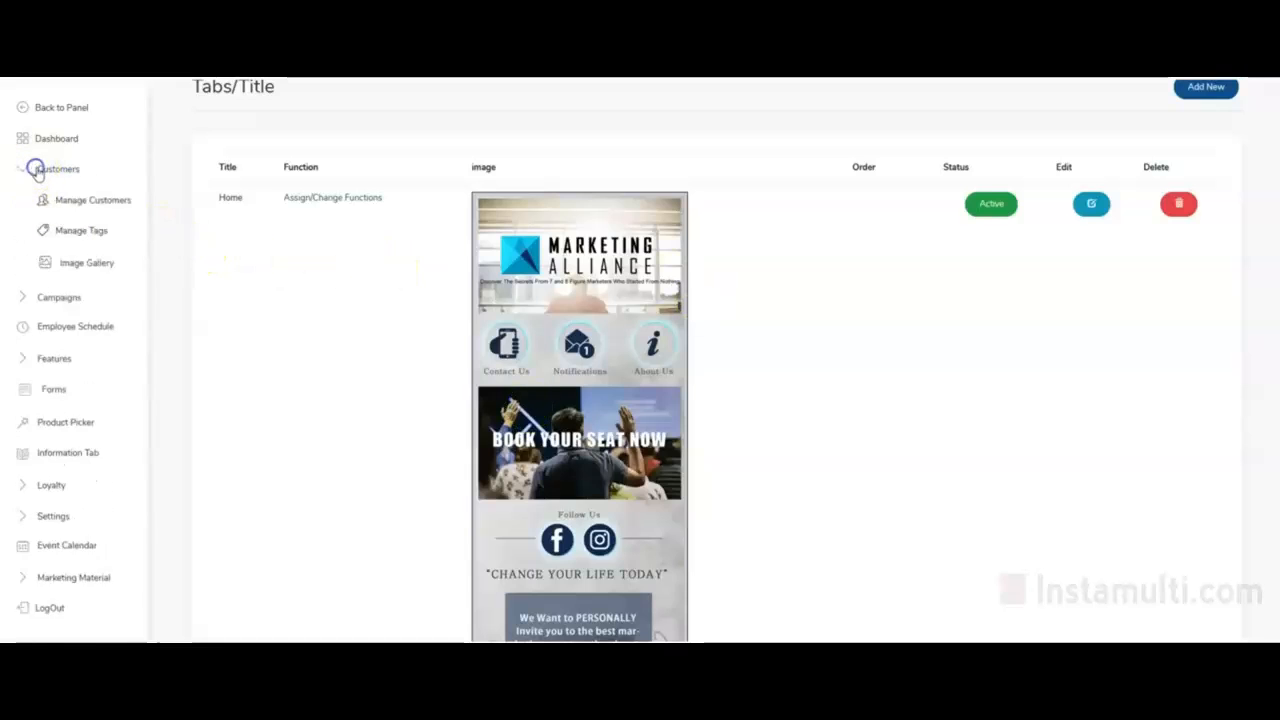
left_click(58, 168)
- Open a new Auto Pilot entry among the campaigns
left_click(60, 200)
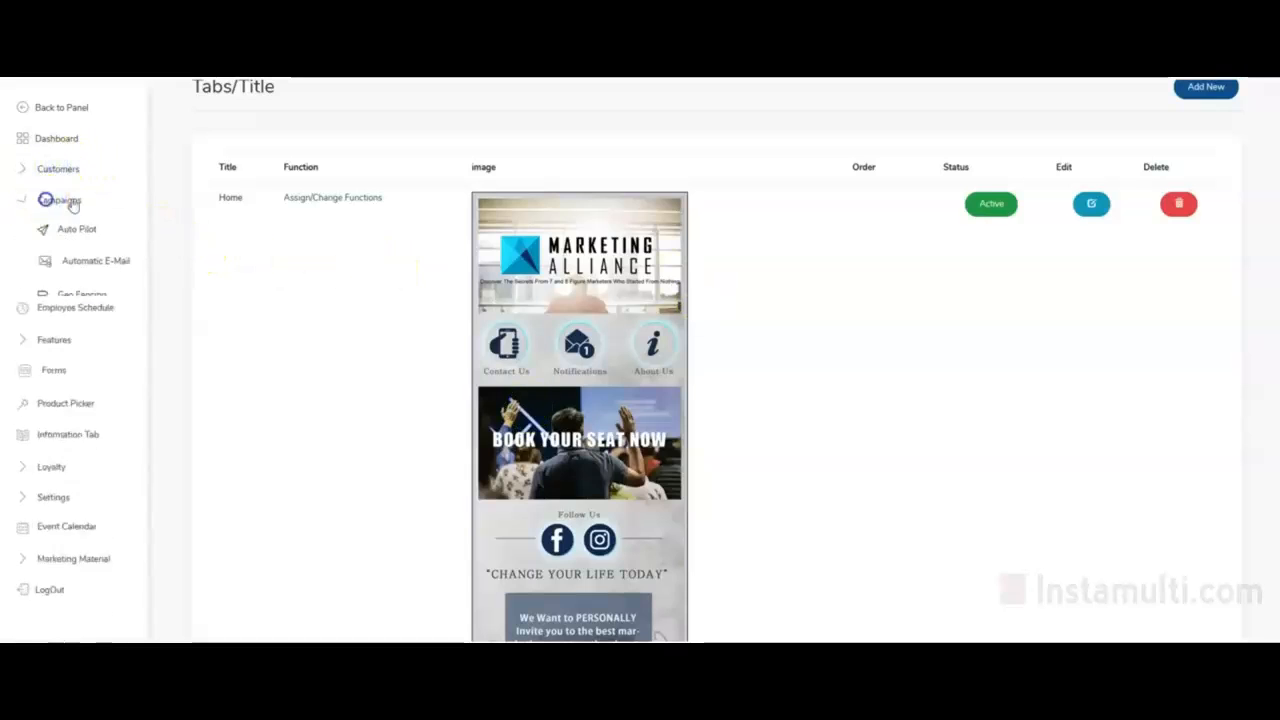
left_click(77, 228)
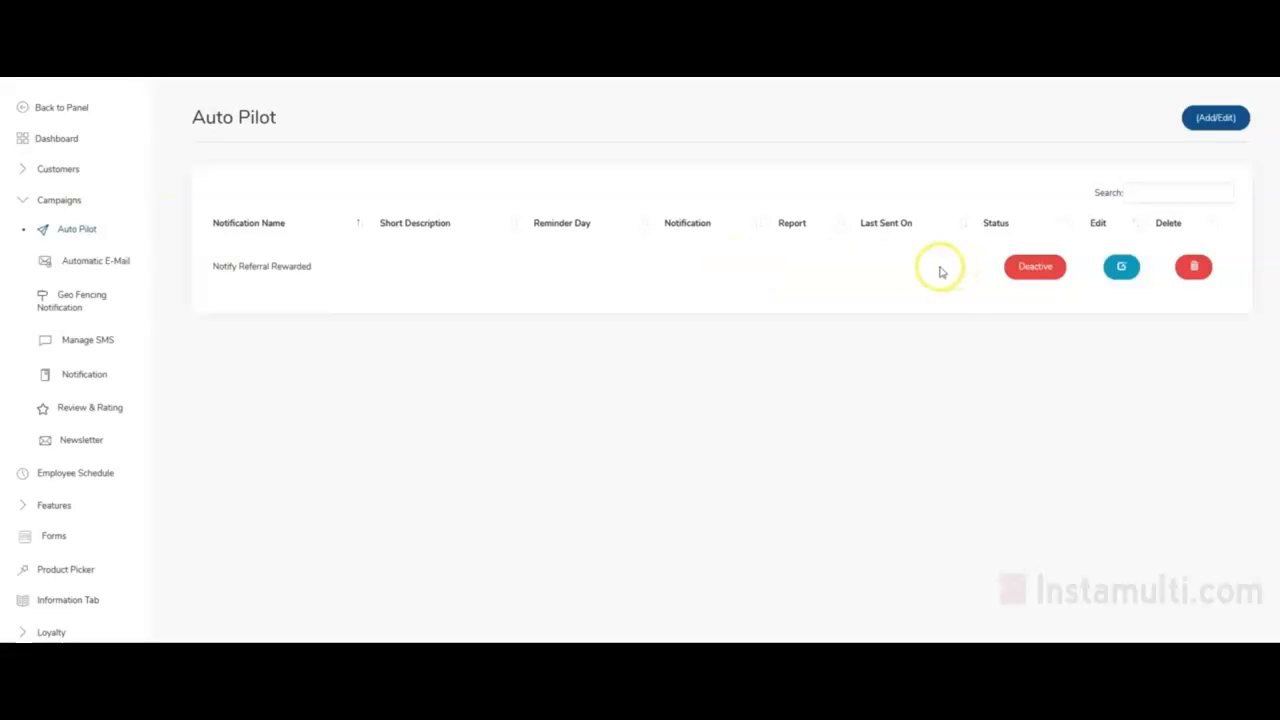
left_click(1213, 120)
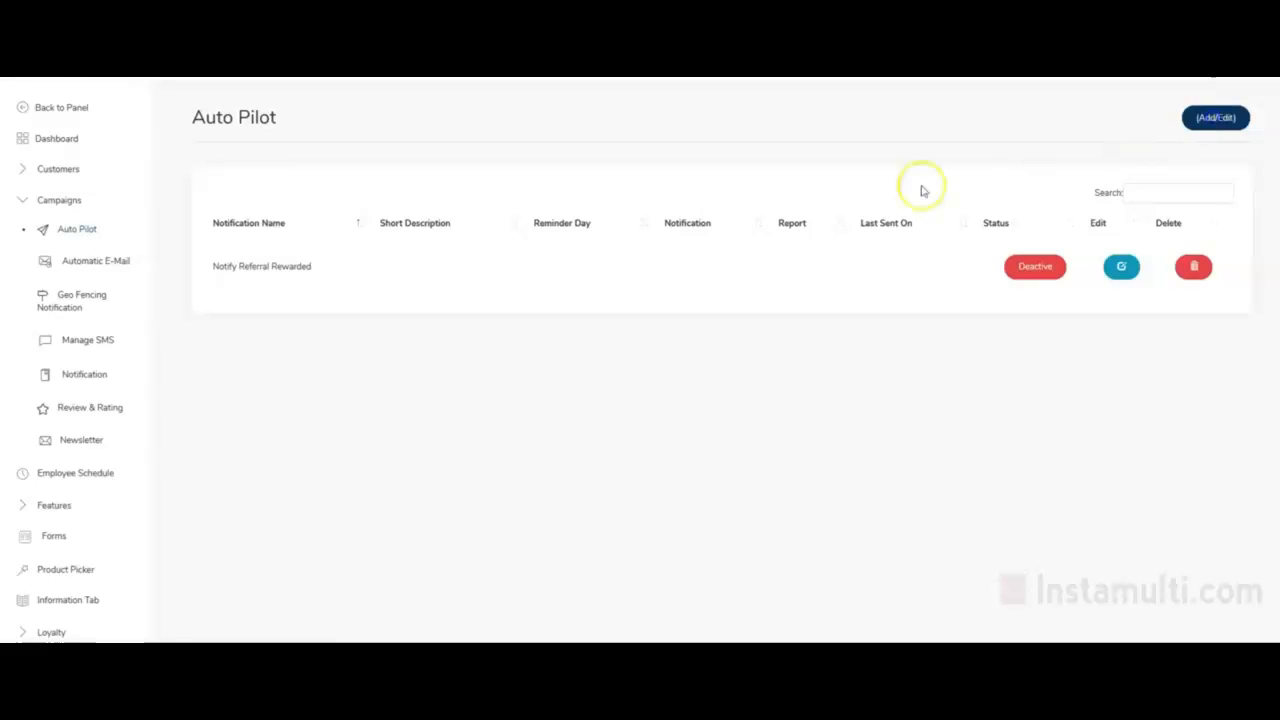
- Name the Auto Pilot entry Welcome to Marketing Central and set its type to Sign Up
left_click(369, 204)
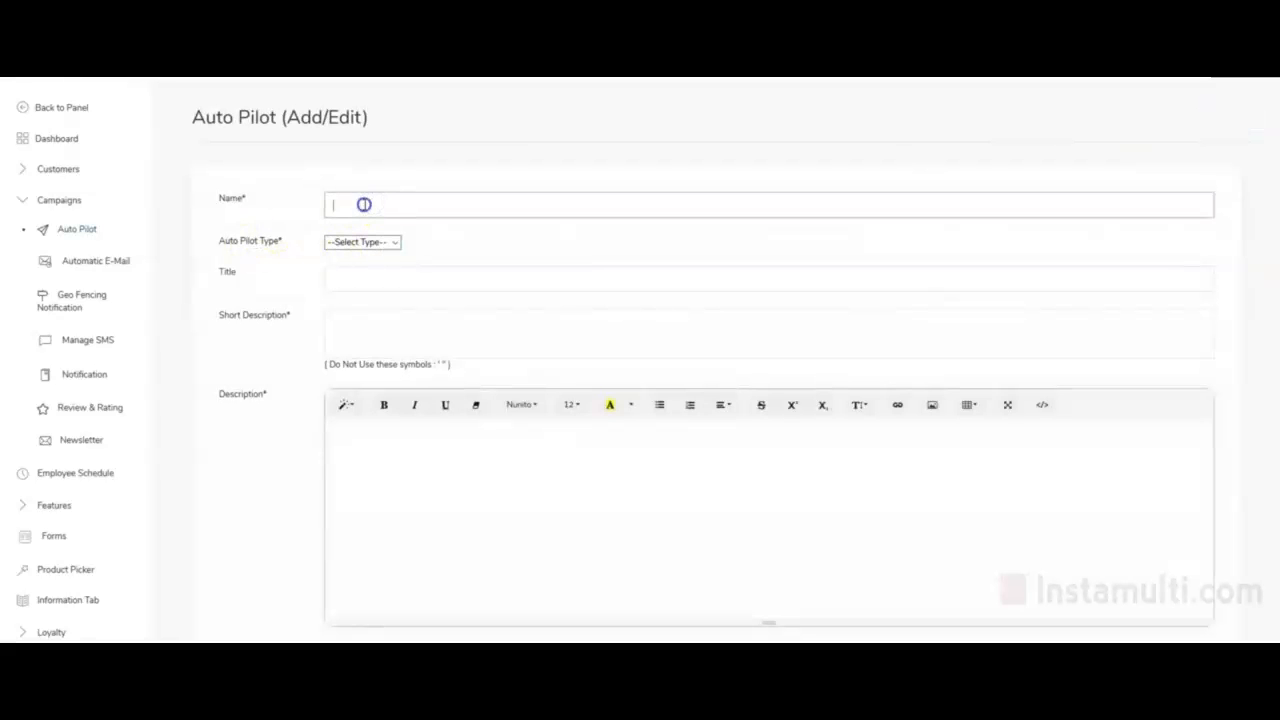
left_click(365, 205)
left_click(365, 205)
type("Wel")
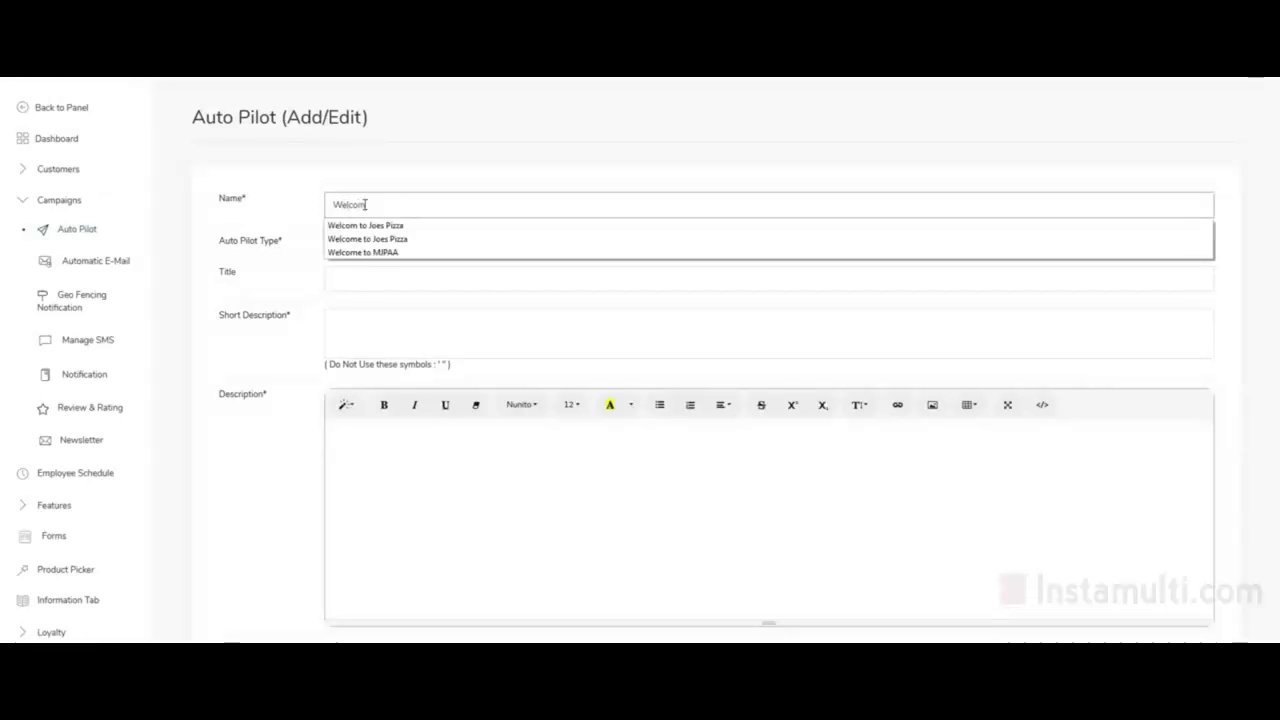
type("com")
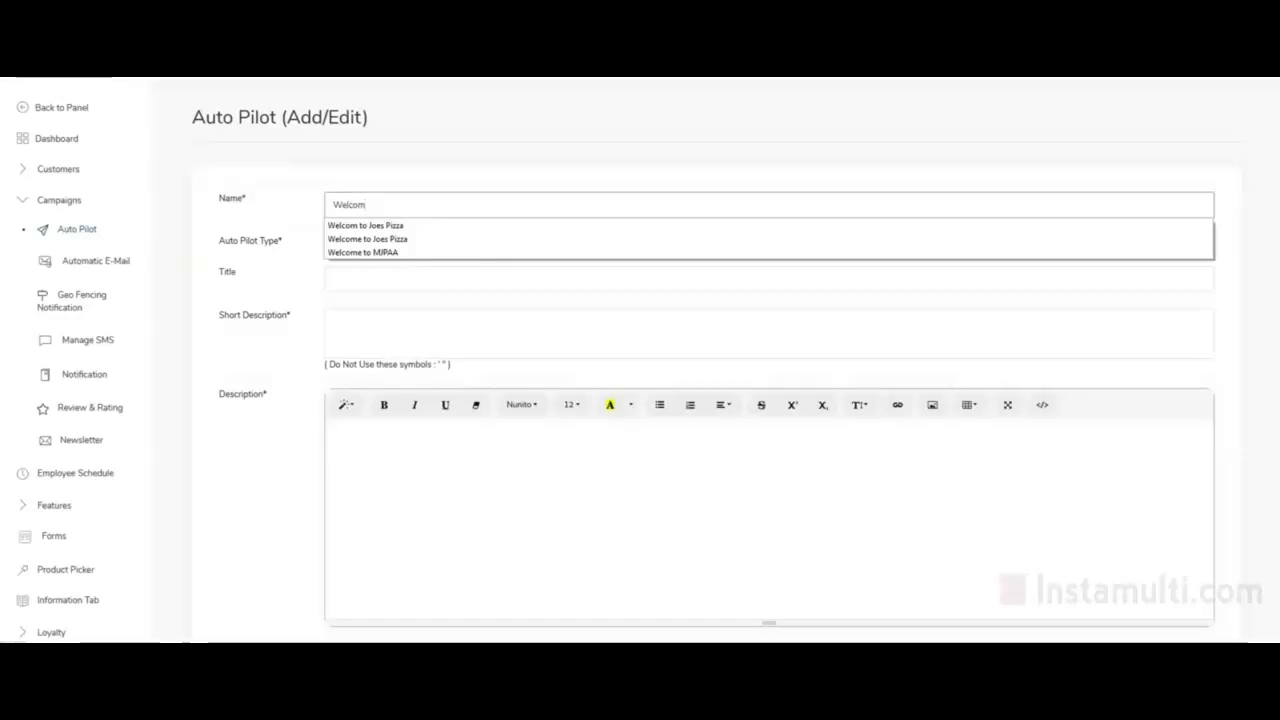
type("e")
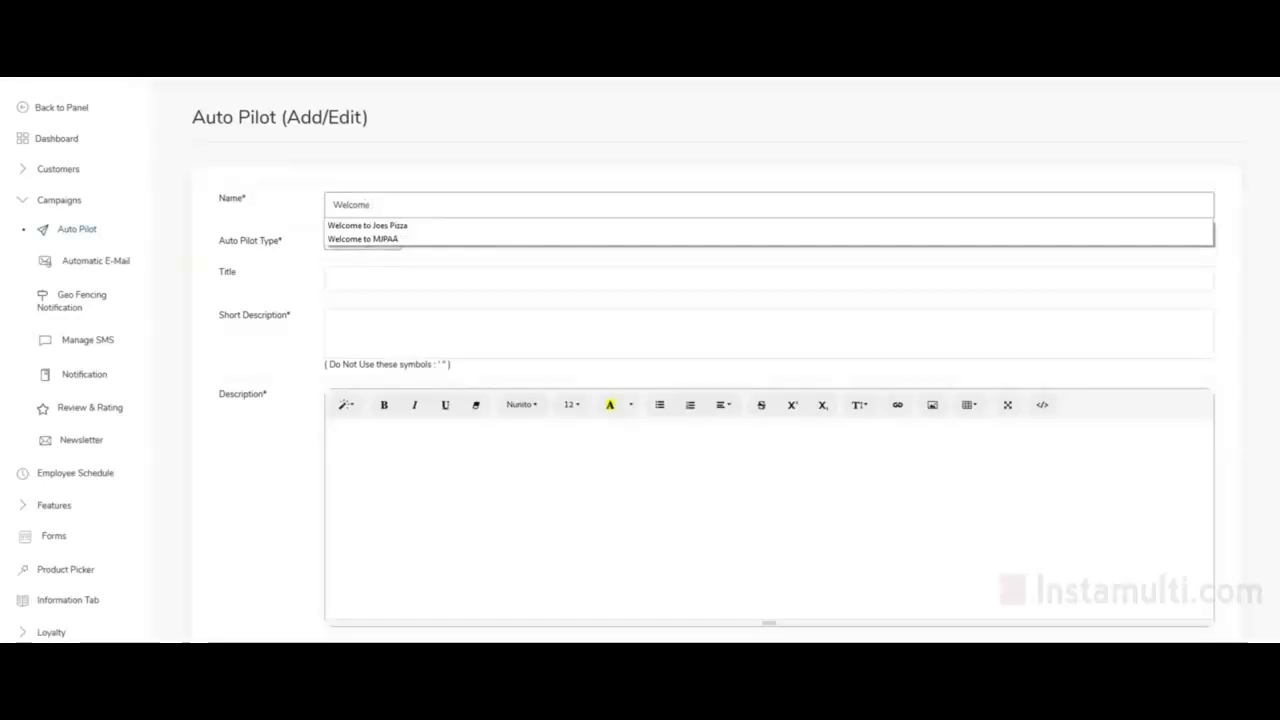
type(" to Marketing Central")
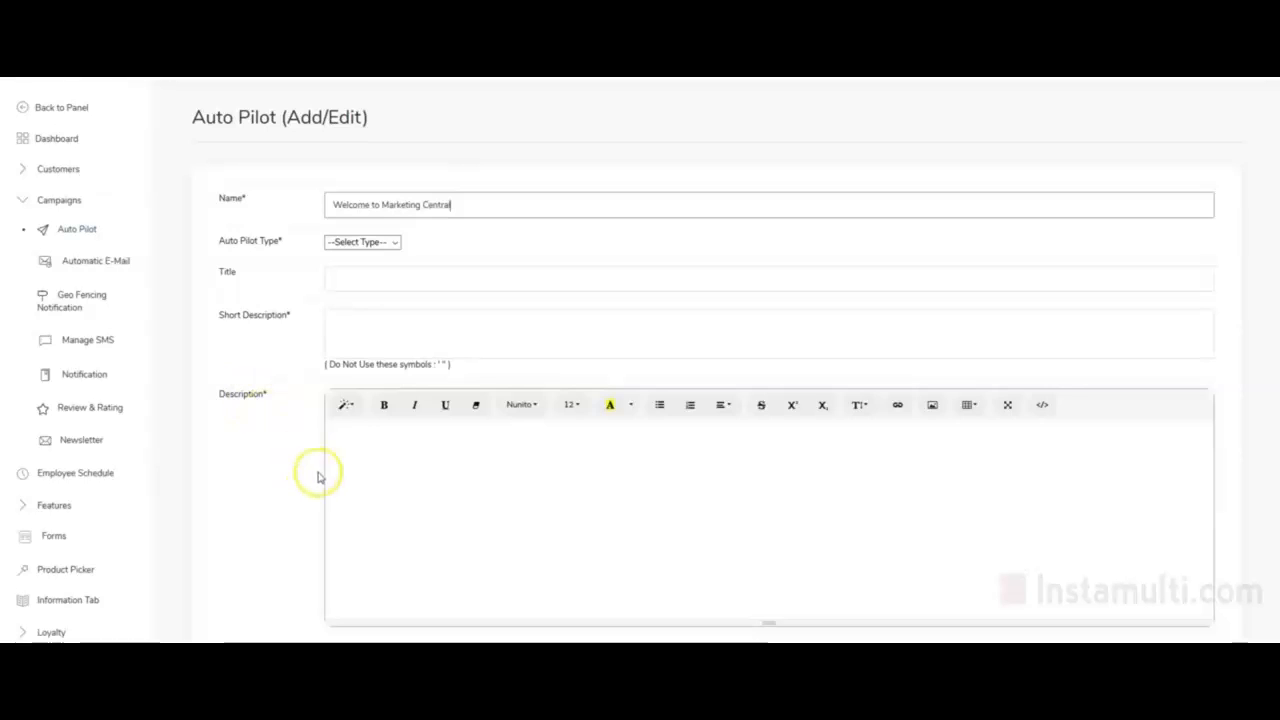
left_click(362, 242)
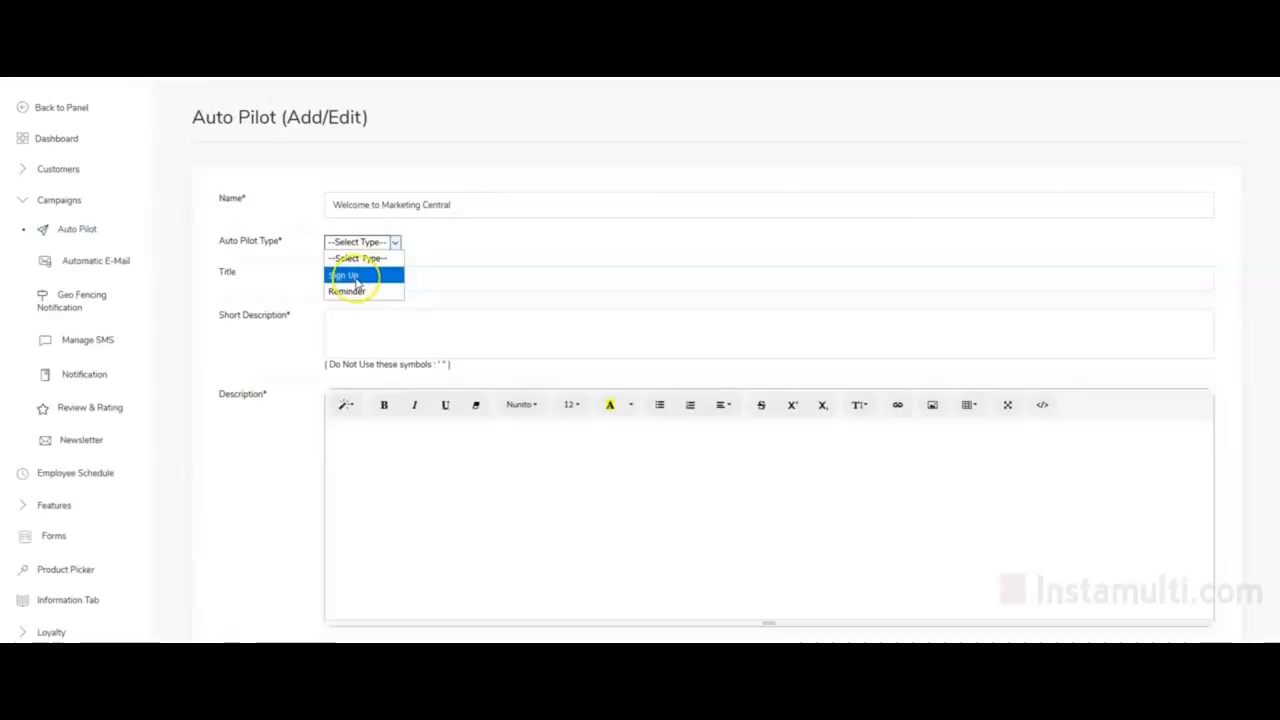
left_click(356, 275)
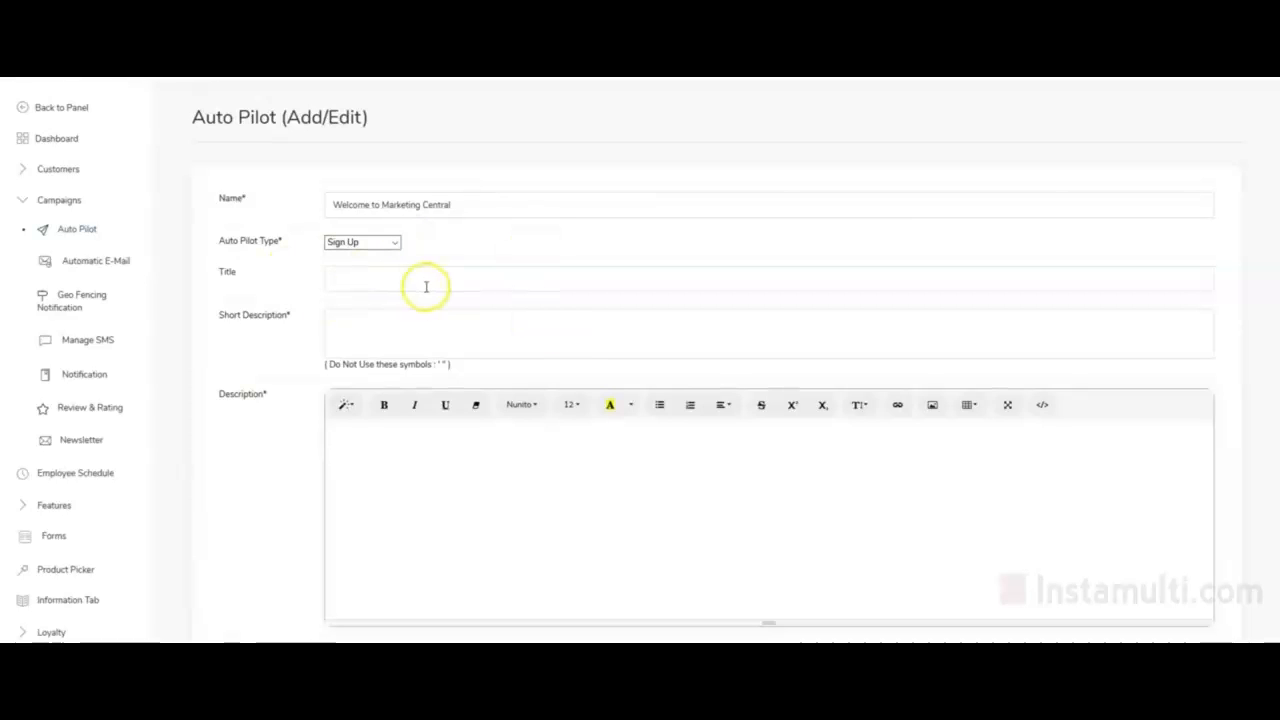
- Copy the Auto Pilot entry's name, Welcome to Marketing Central, into its title
left_click_drag(478, 200, 337, 203)
right_click(340, 204)
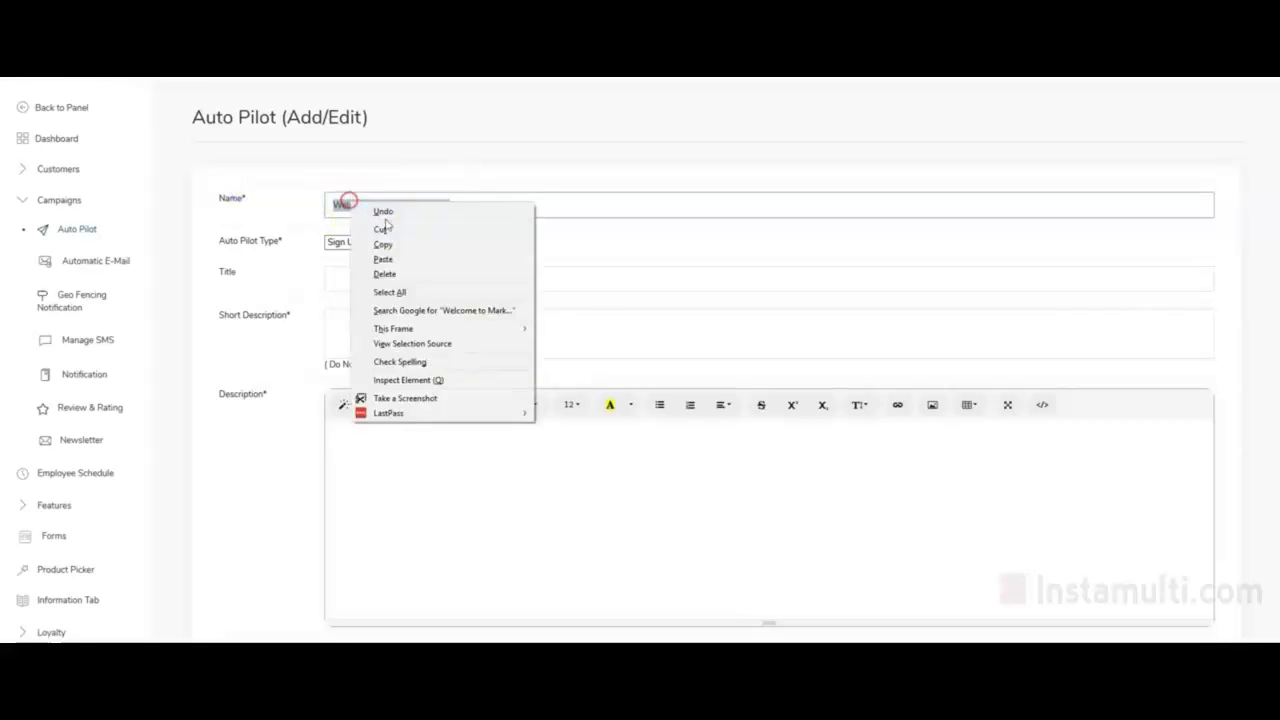
left_click(402, 244)
right_click(385, 270)
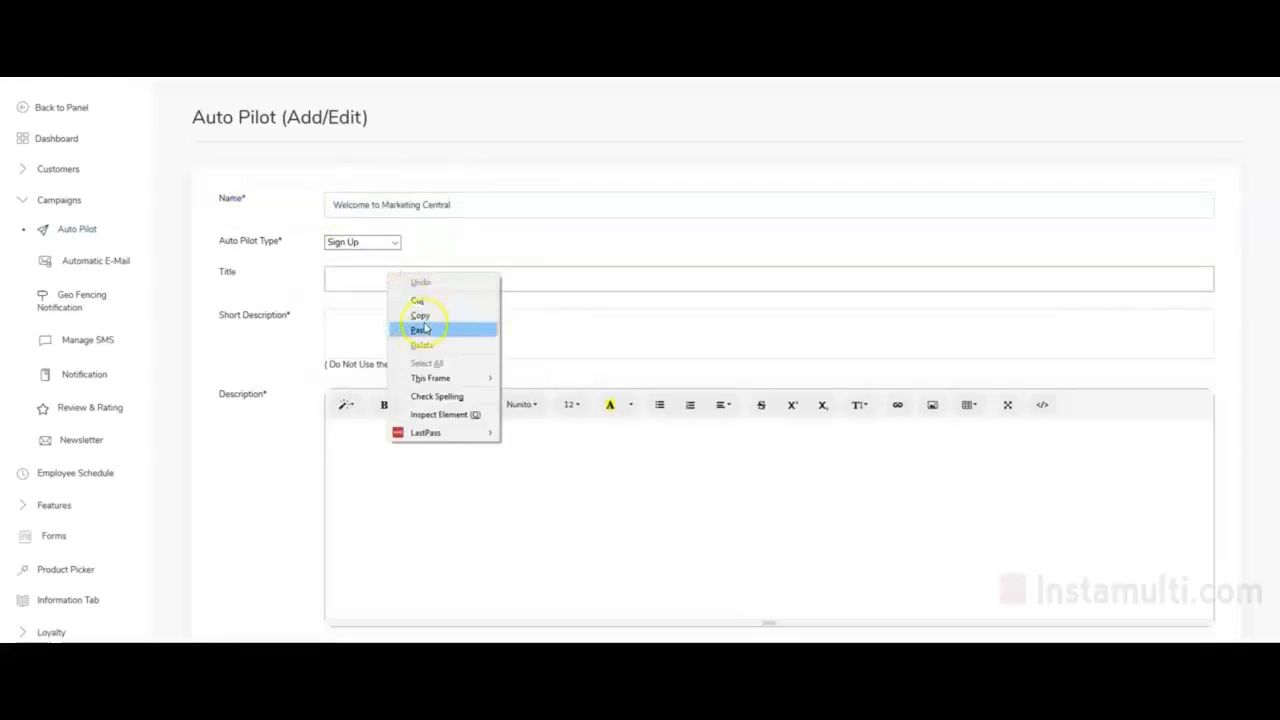
left_click(405, 329)
right_click(374, 286)
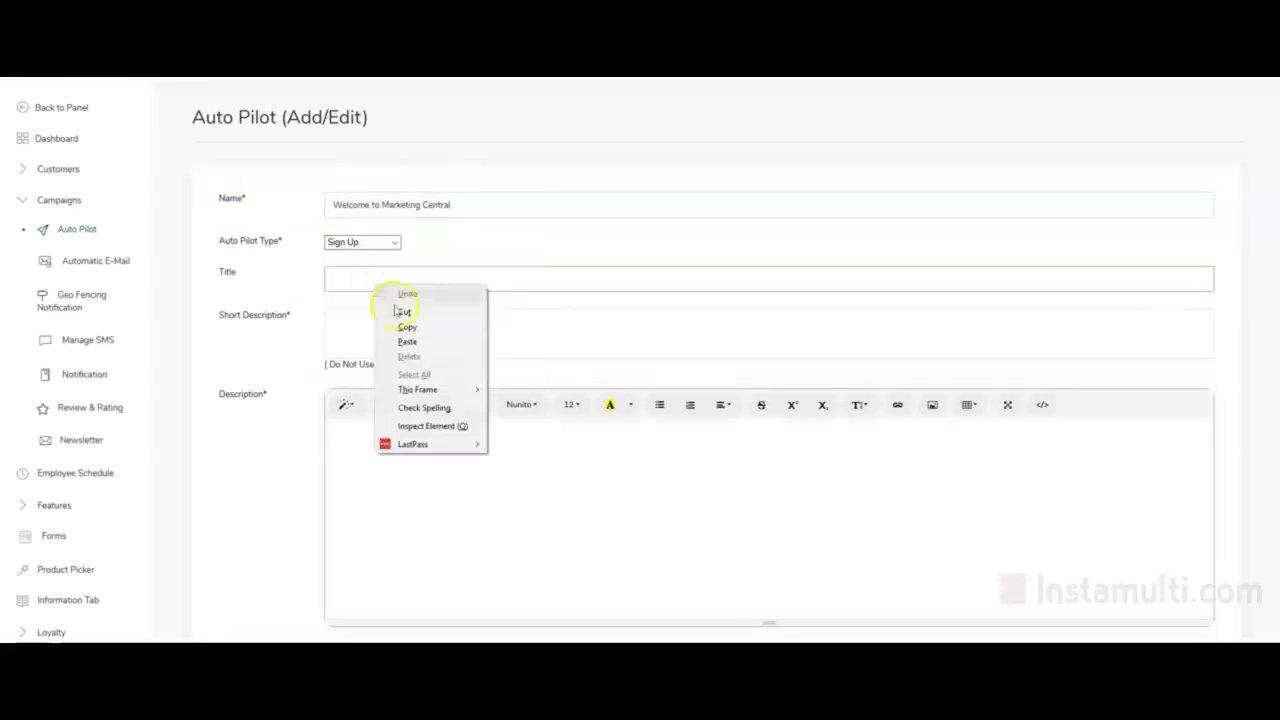
left_click(418, 338)
- Enter "Marketing Alliance has gone Mobile!" as the Auto Pilot entry's short description
left_click(383, 339)
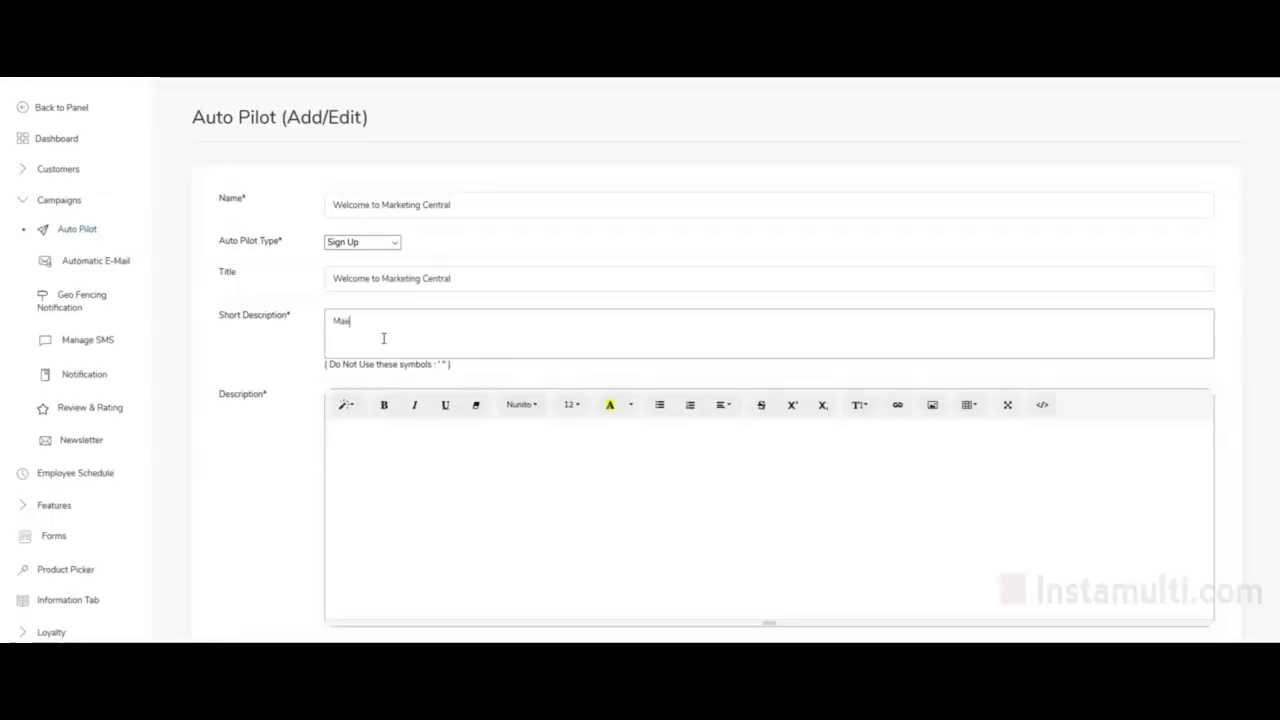
type("Marketing Alliance has gone M")
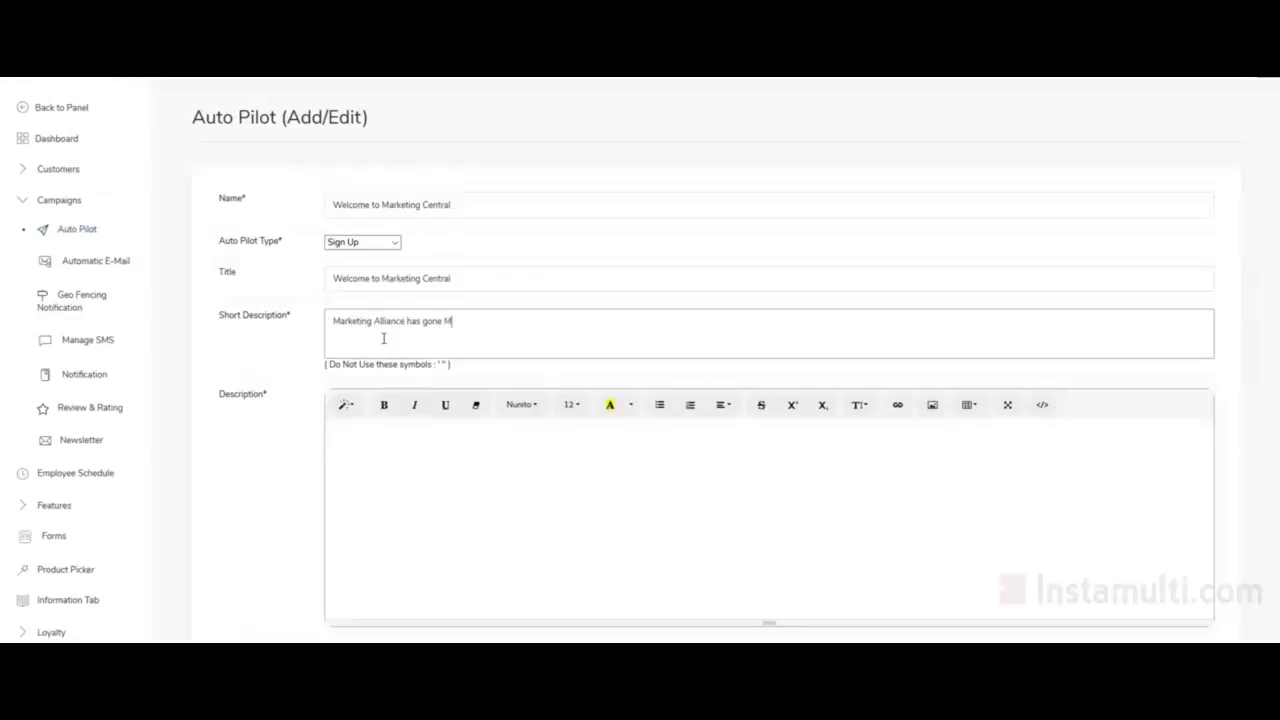
type("obile!")
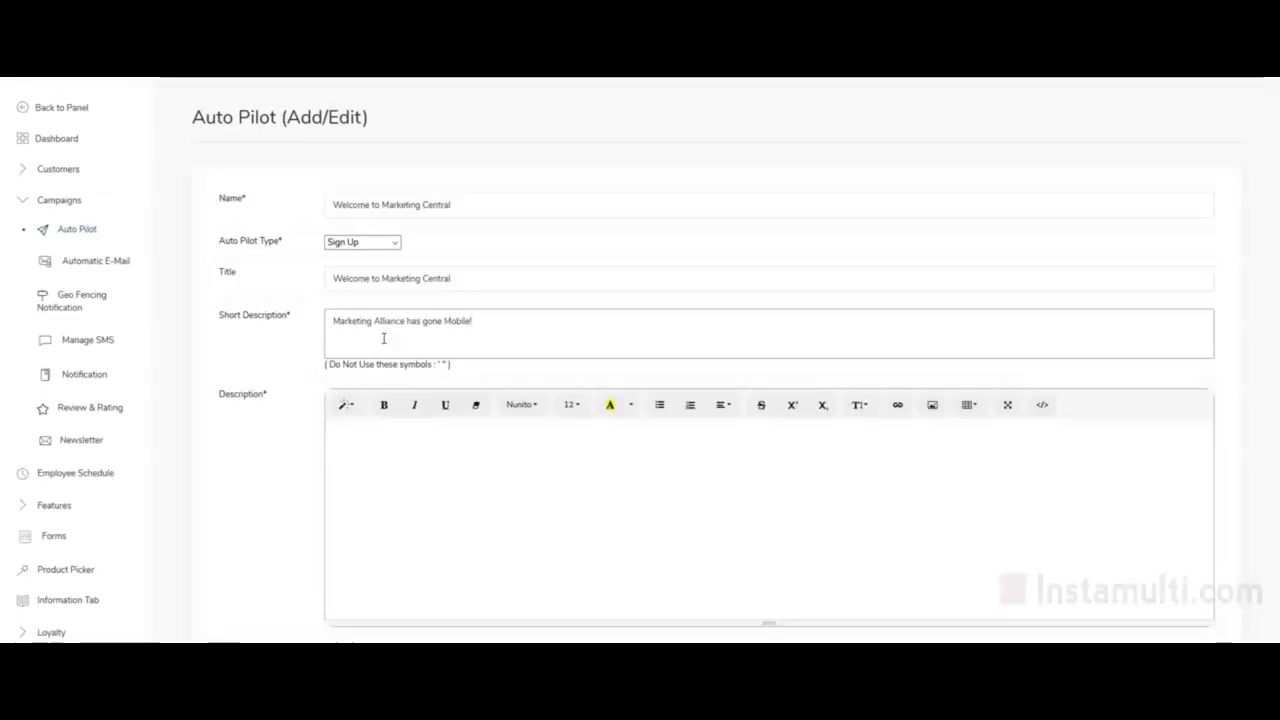
- Copy the short description into the Auto Pilot entry's full description and mark the entry as active
left_click_drag(520, 331, 269, 311)
right_click(373, 328)
left_click(407, 370)
left_click(399, 435)
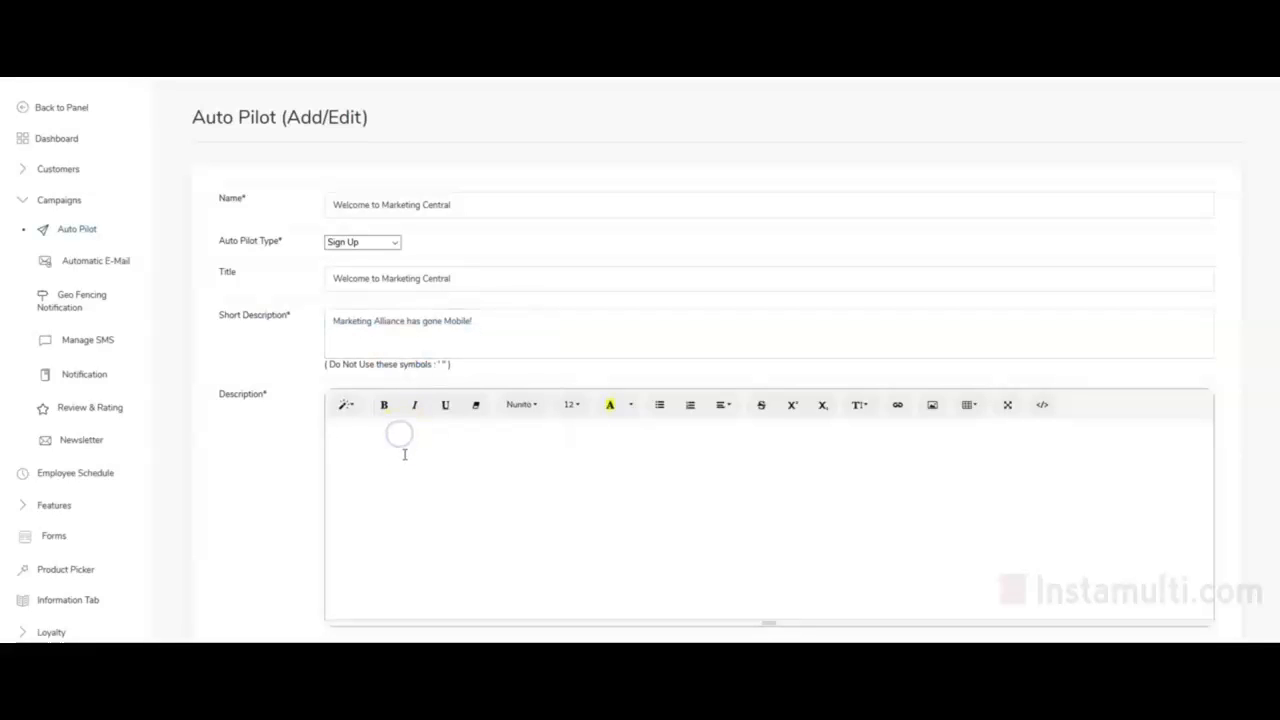
key("ctrl+v")
scroll(399, 449, "down", 2)
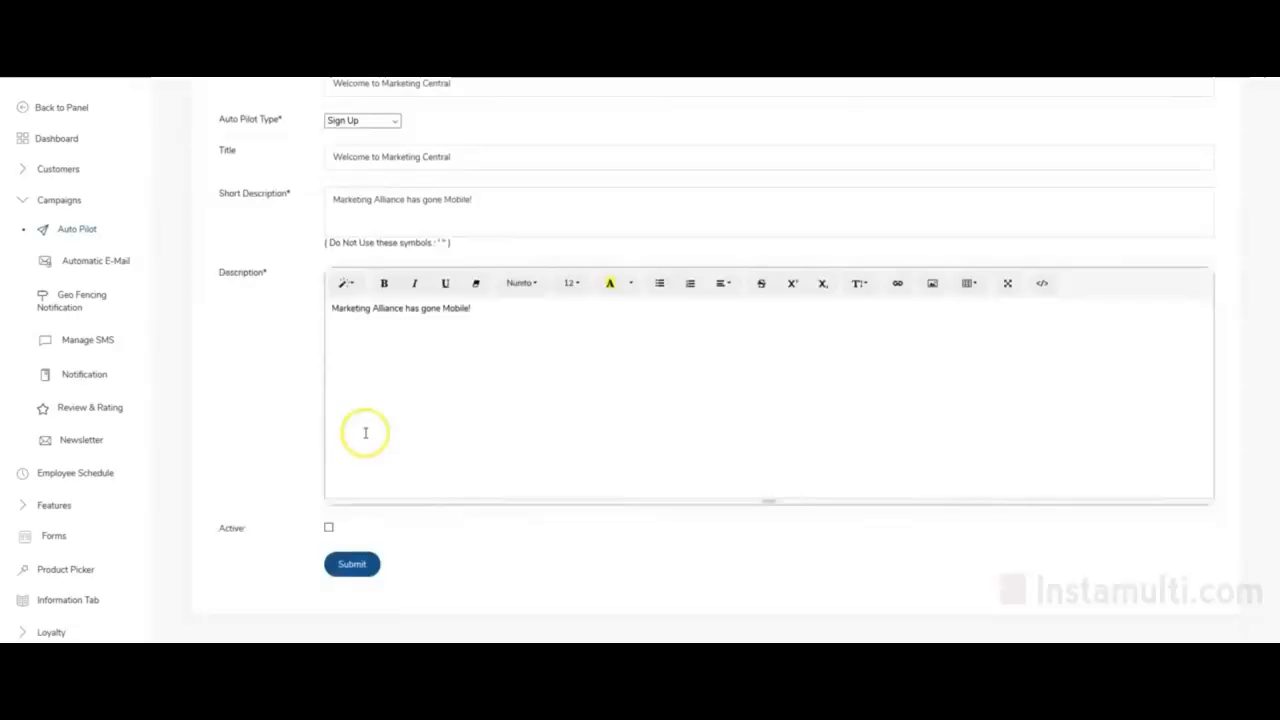
left_click(328, 529)
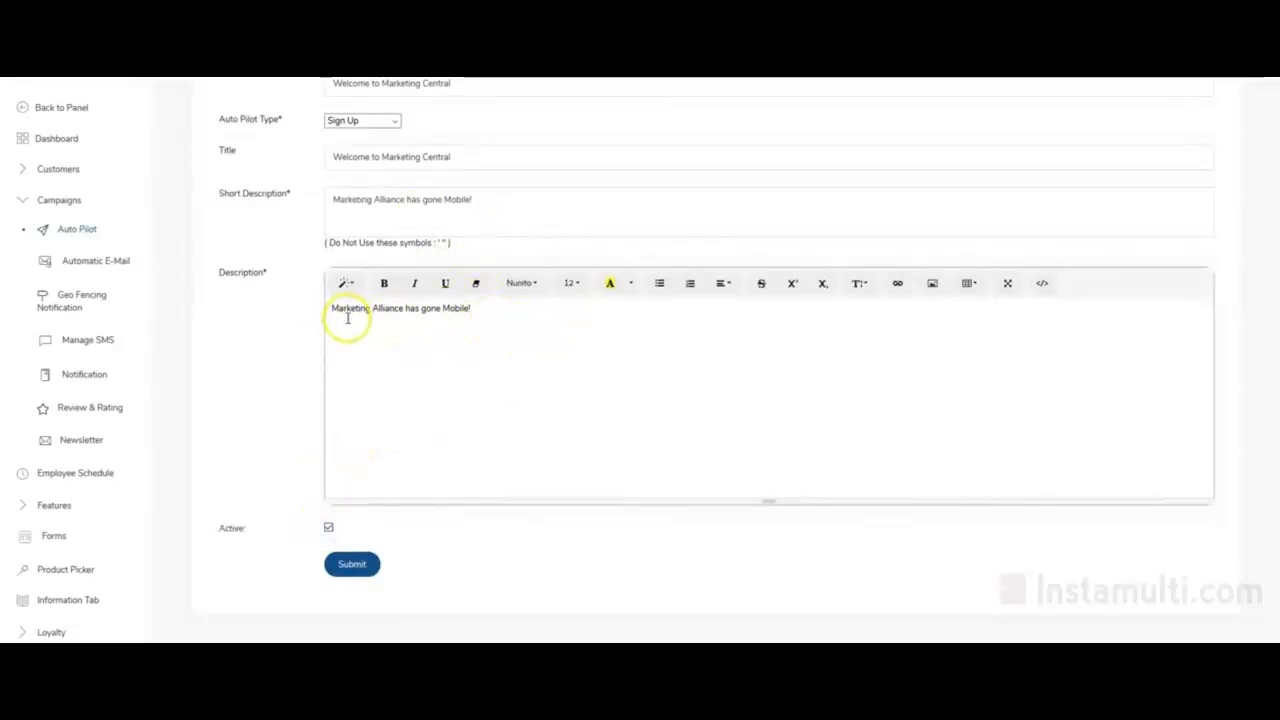
- Save the Auto Pilot entry and open the automatic Welcome Mail for editing
left_click(352, 564)
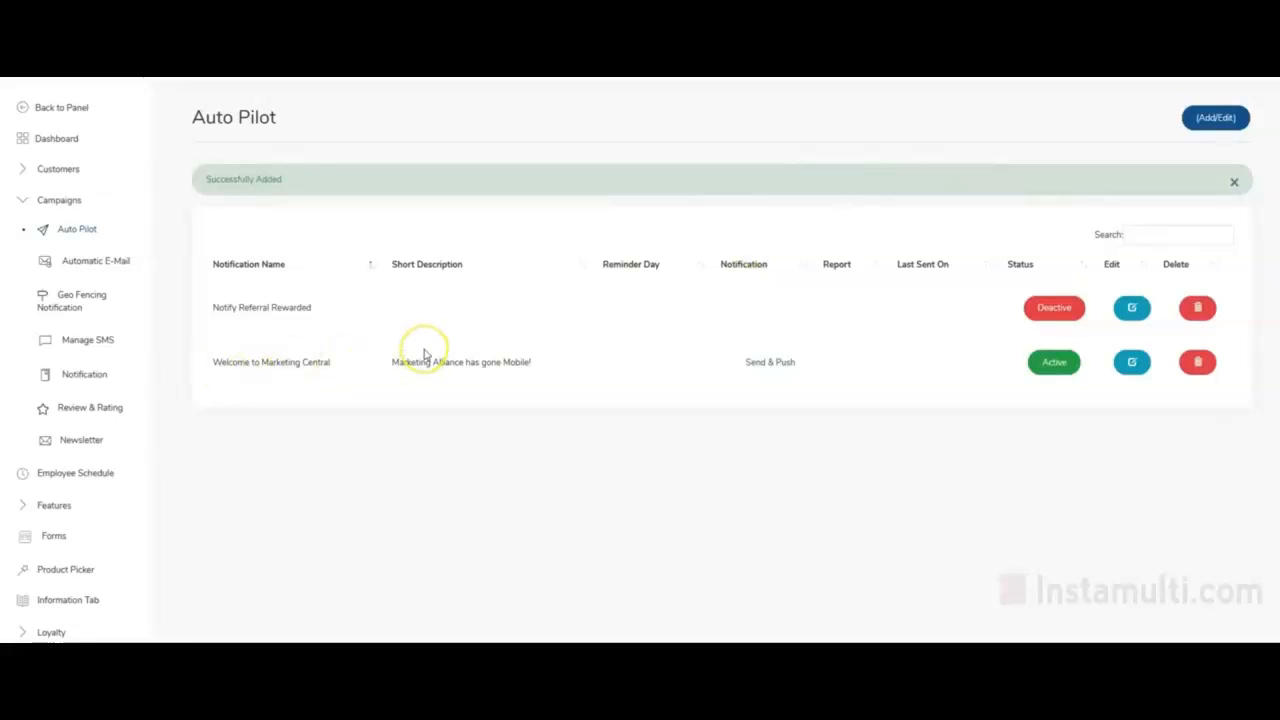
left_click(100, 261)
scroll(563, 257, "down", 3)
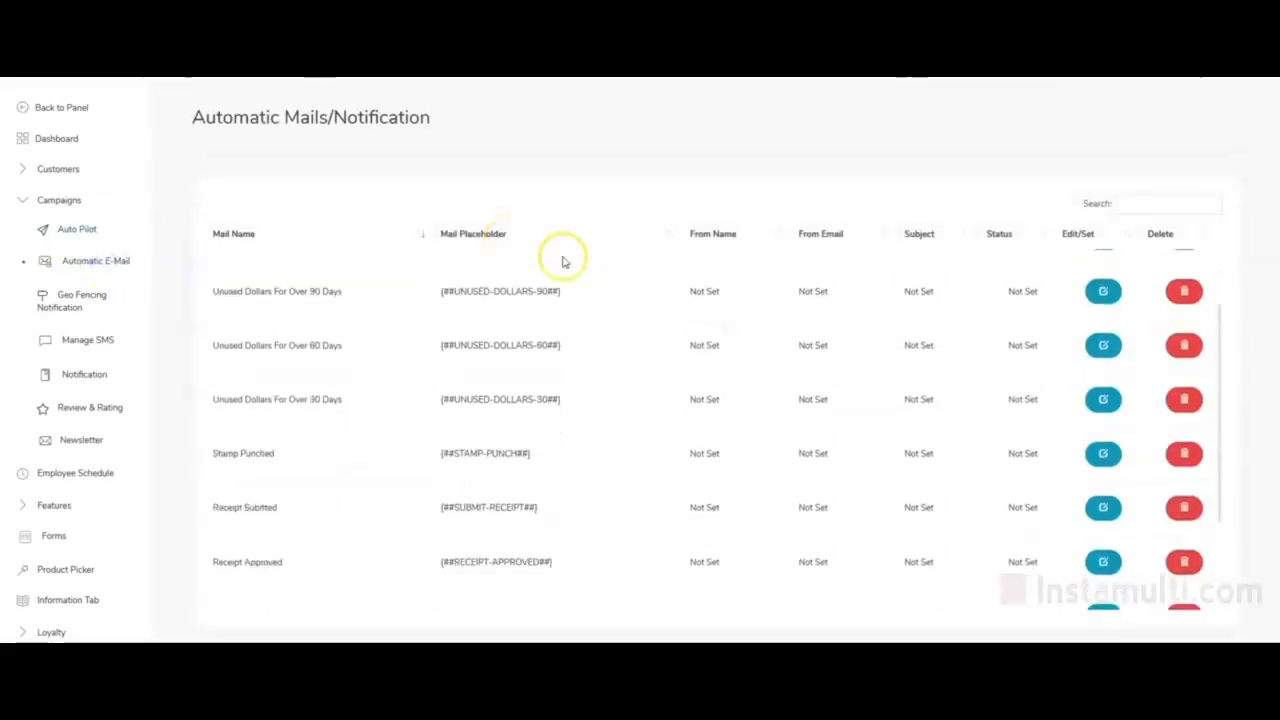
scroll(563, 260, "up", 3)
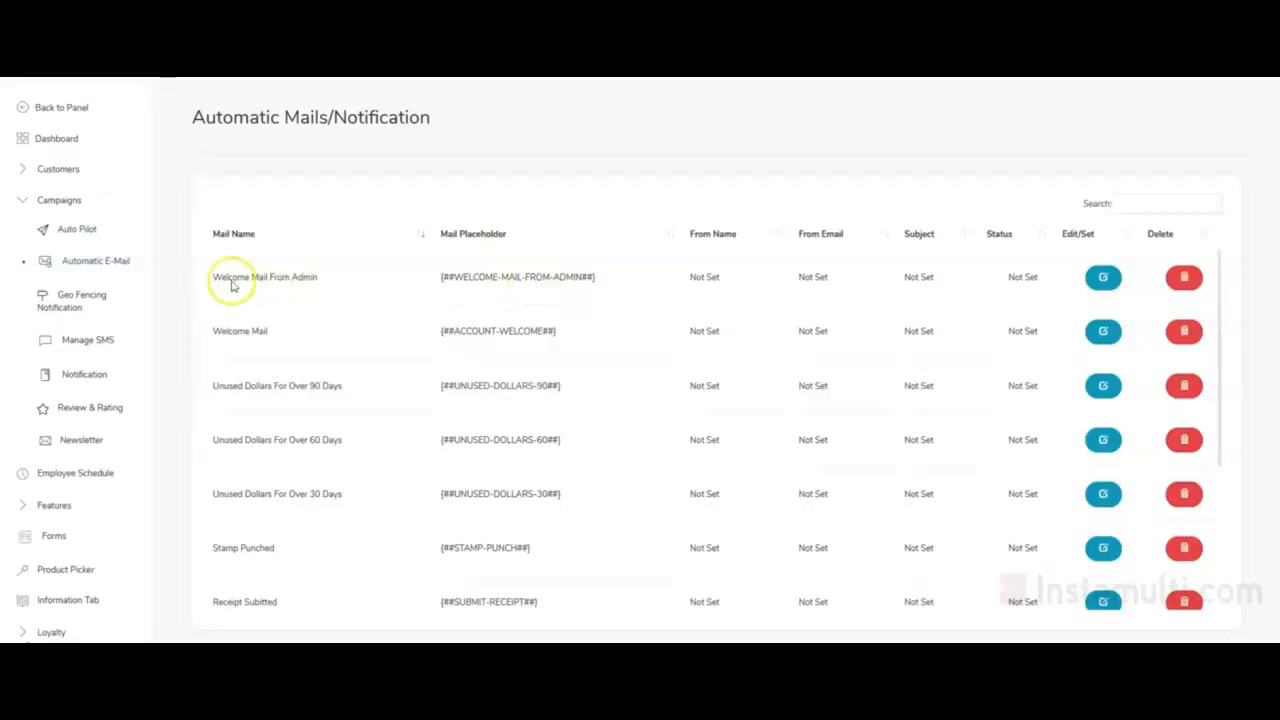
left_click(1103, 333)
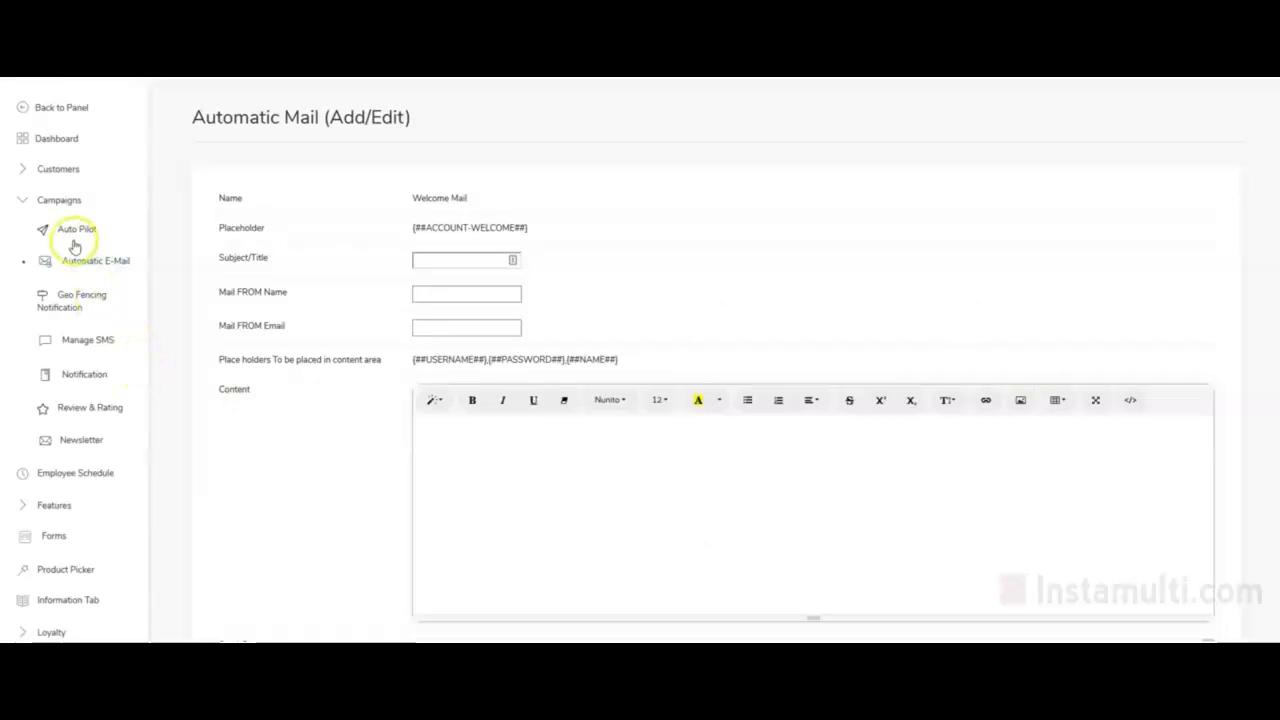
- Return to the main admin panel and open the Marketing Alliance app's image and background design settings
left_click(30, 201)
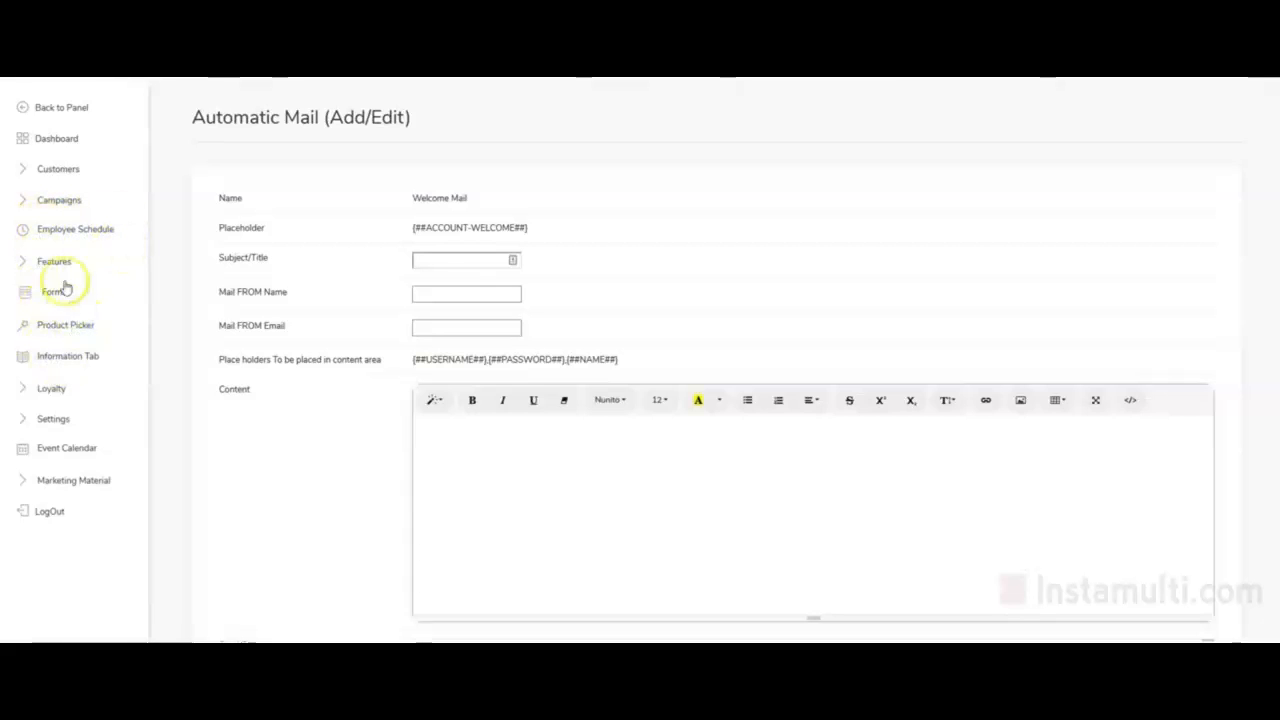
left_click(55, 112)
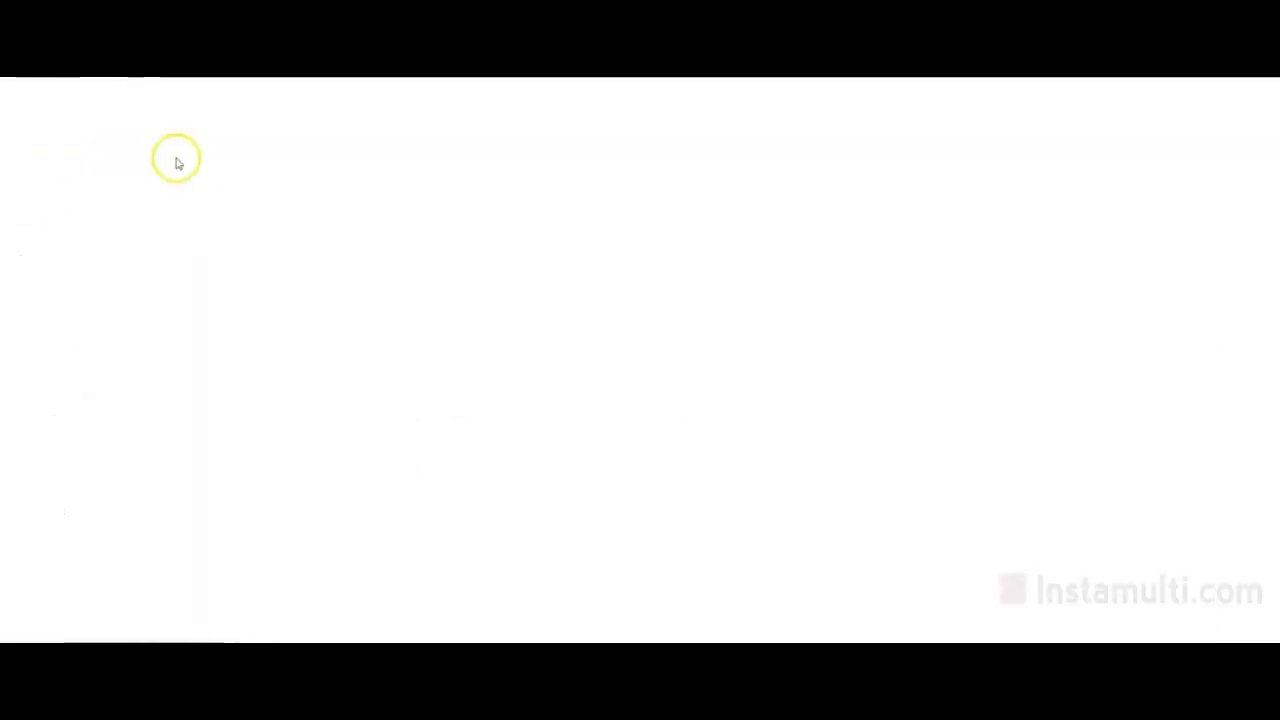
left_click(85, 142)
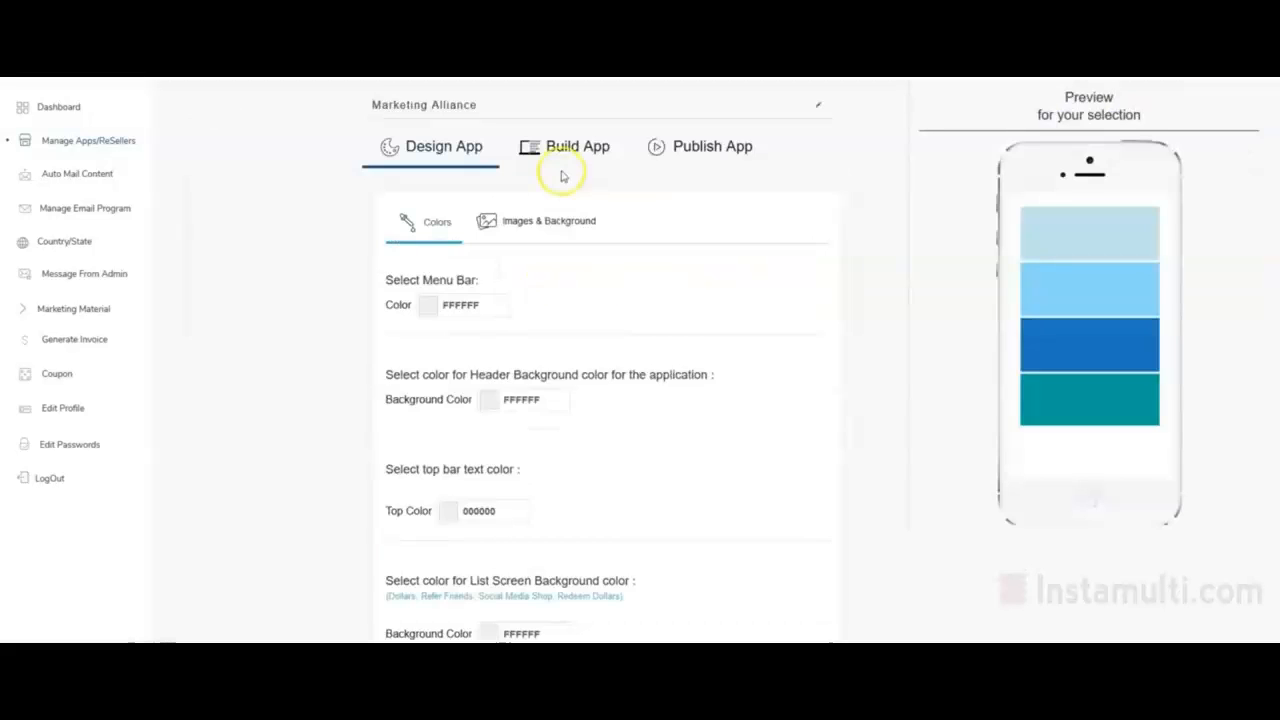
left_click(537, 219)
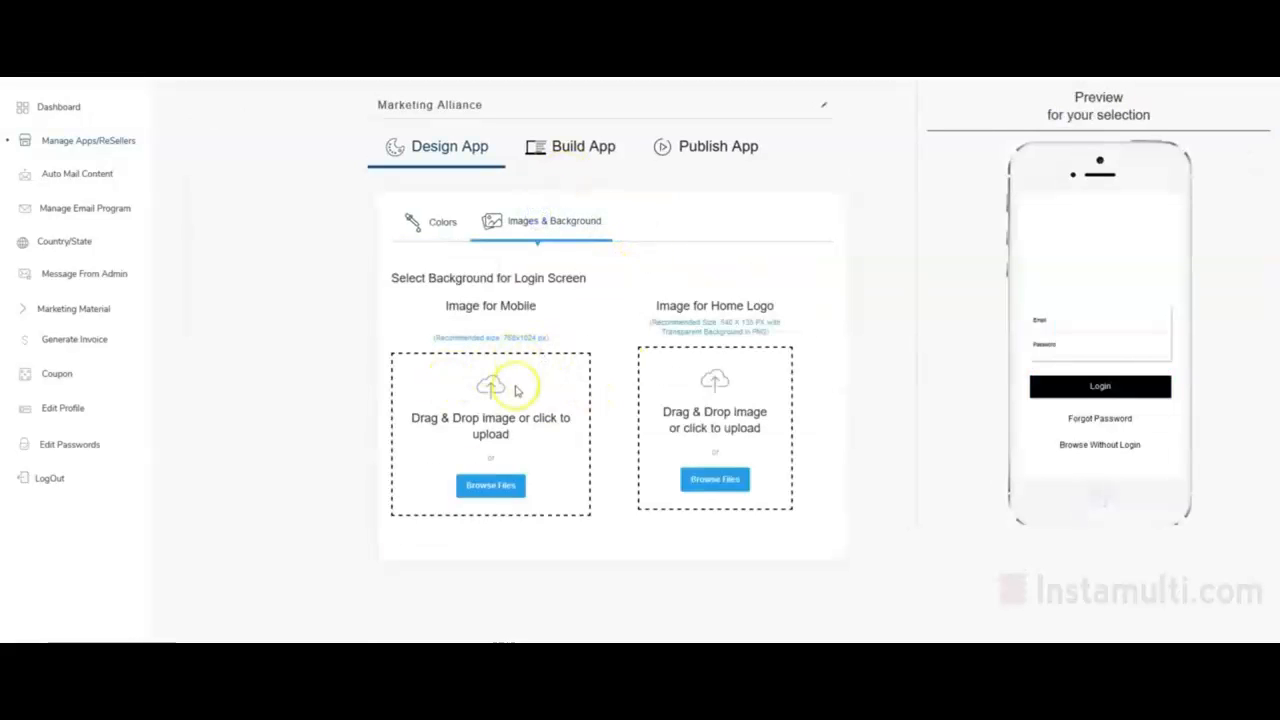
left_click(490, 485)
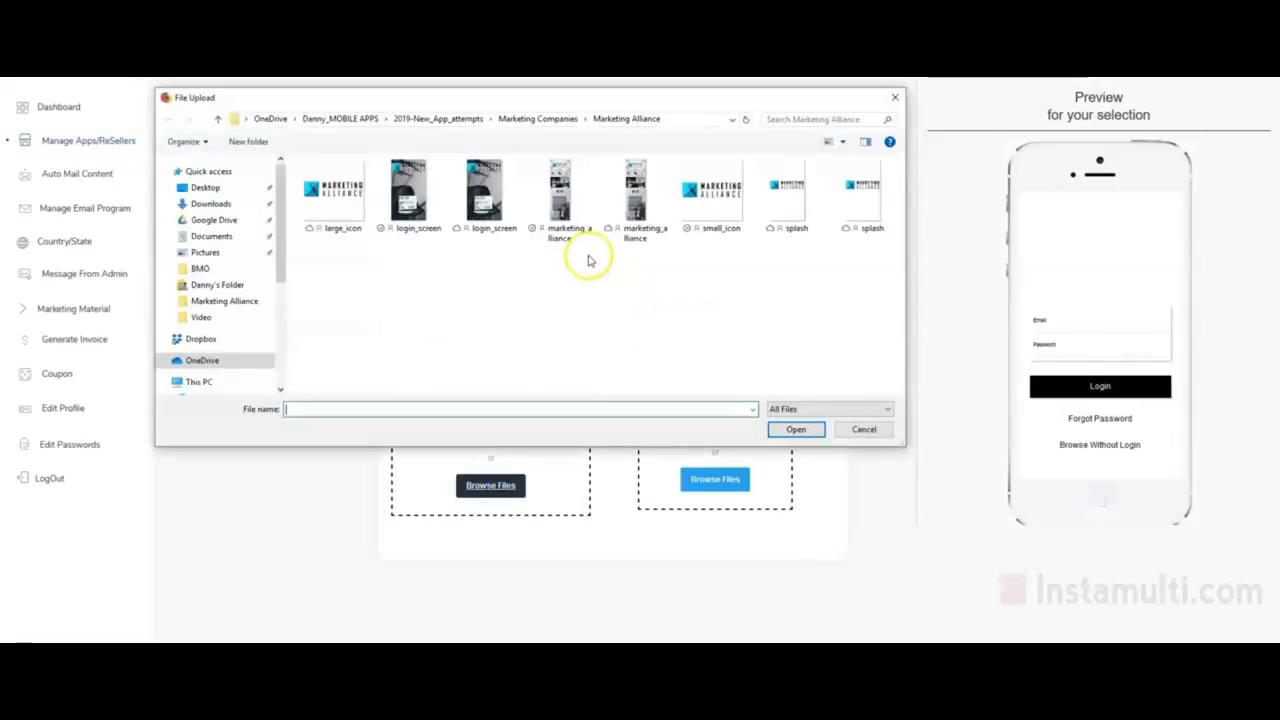
double_click(484, 215)
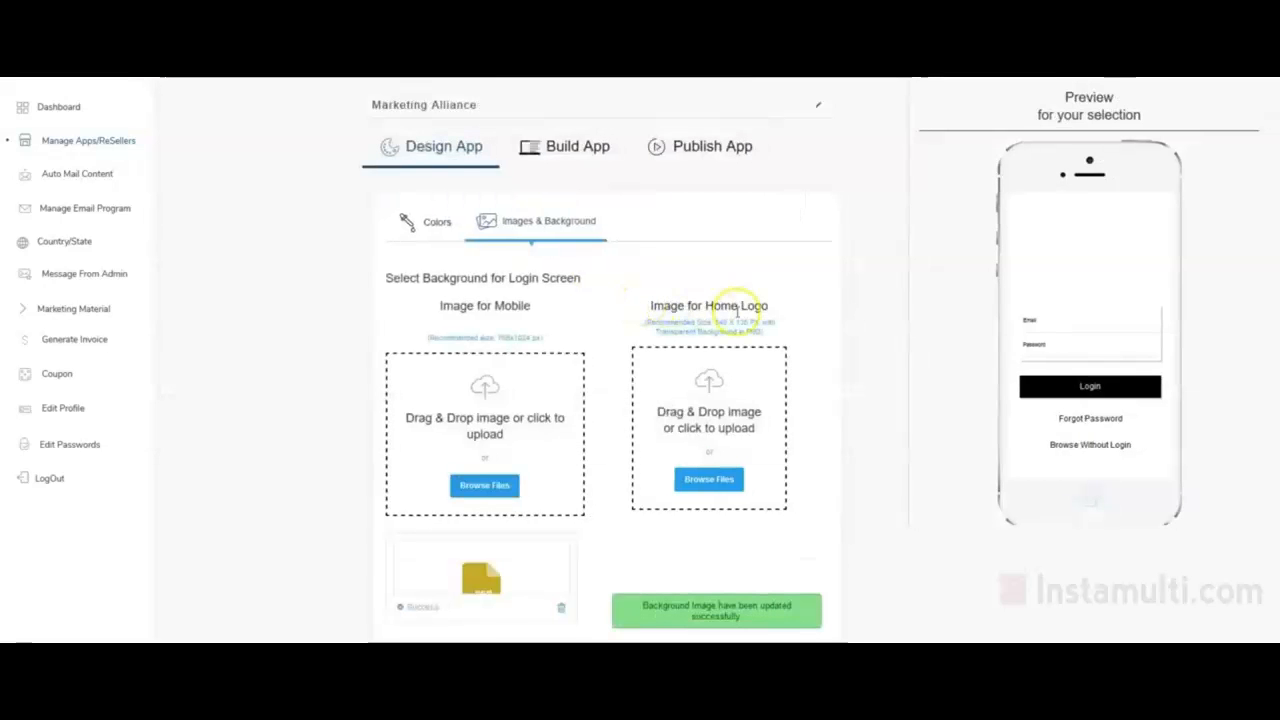
scroll(737, 306, "down", 1)
left_click(562, 563)
left_click(790, 388)
- Upload the login_screen image, not its Photoshop version, as the mobile login screen background
left_click(490, 485)
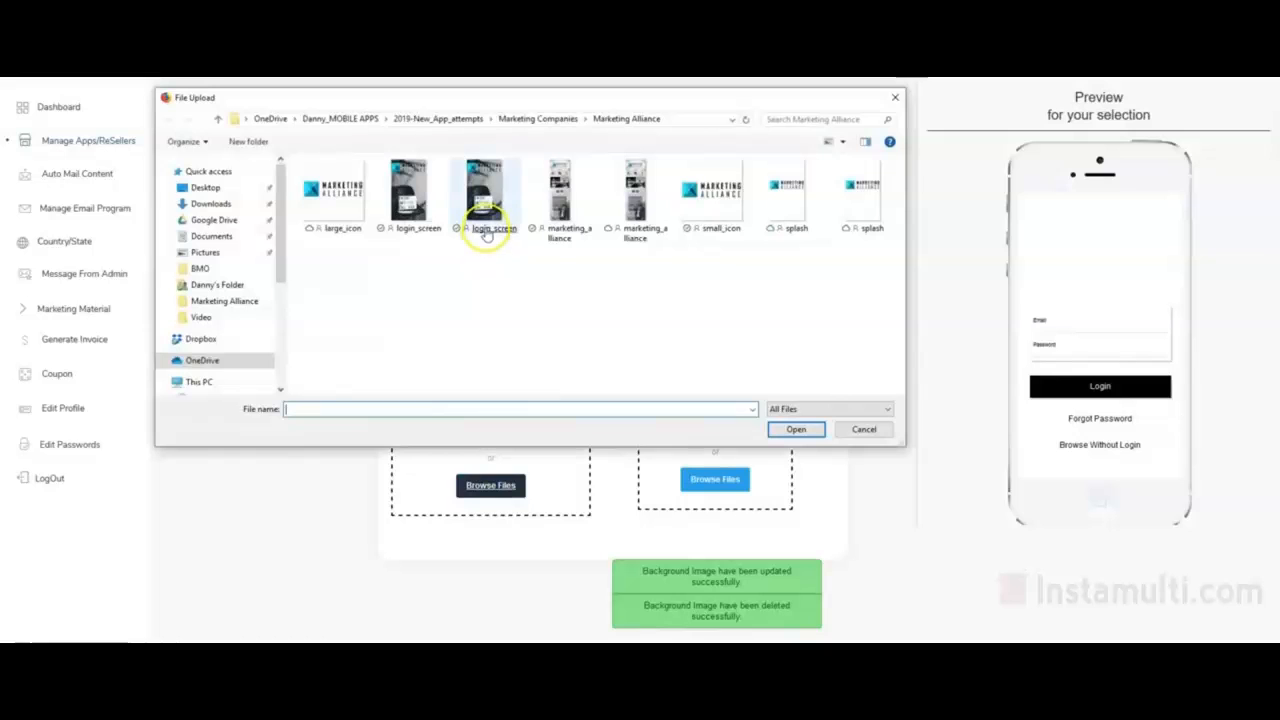
double_click(404, 230)
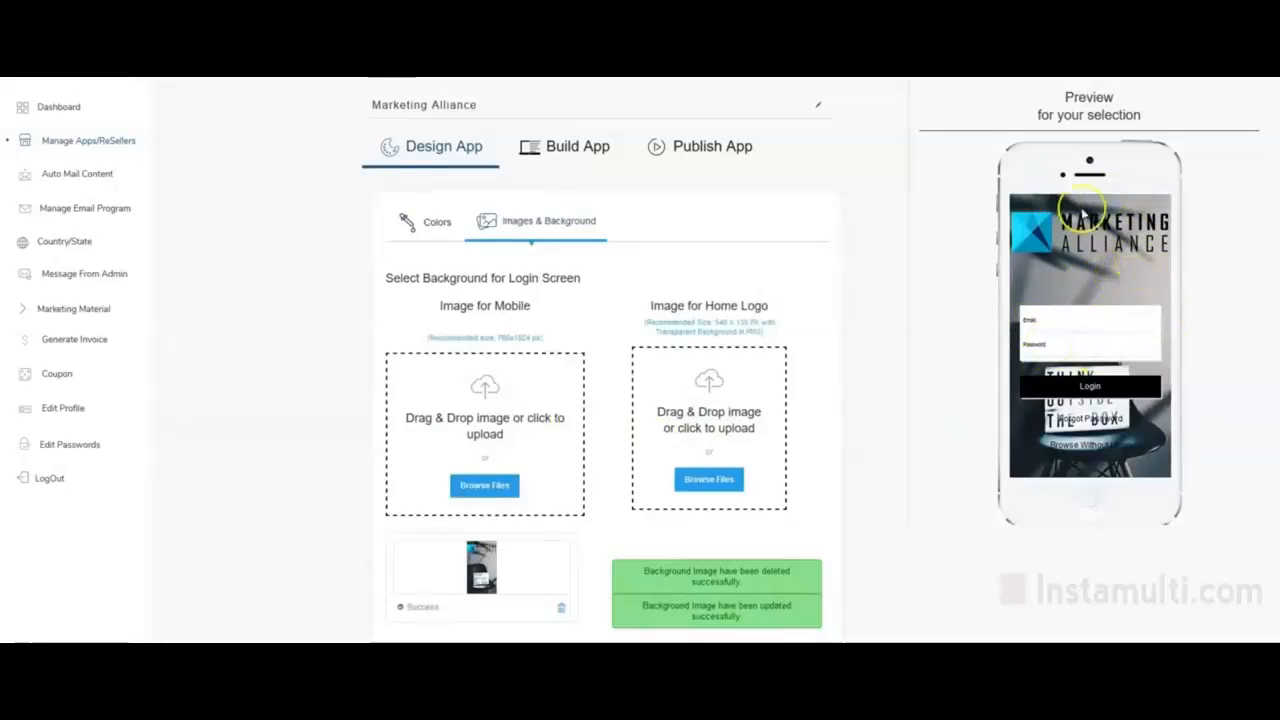
scroll(850, 300, "down", 1)
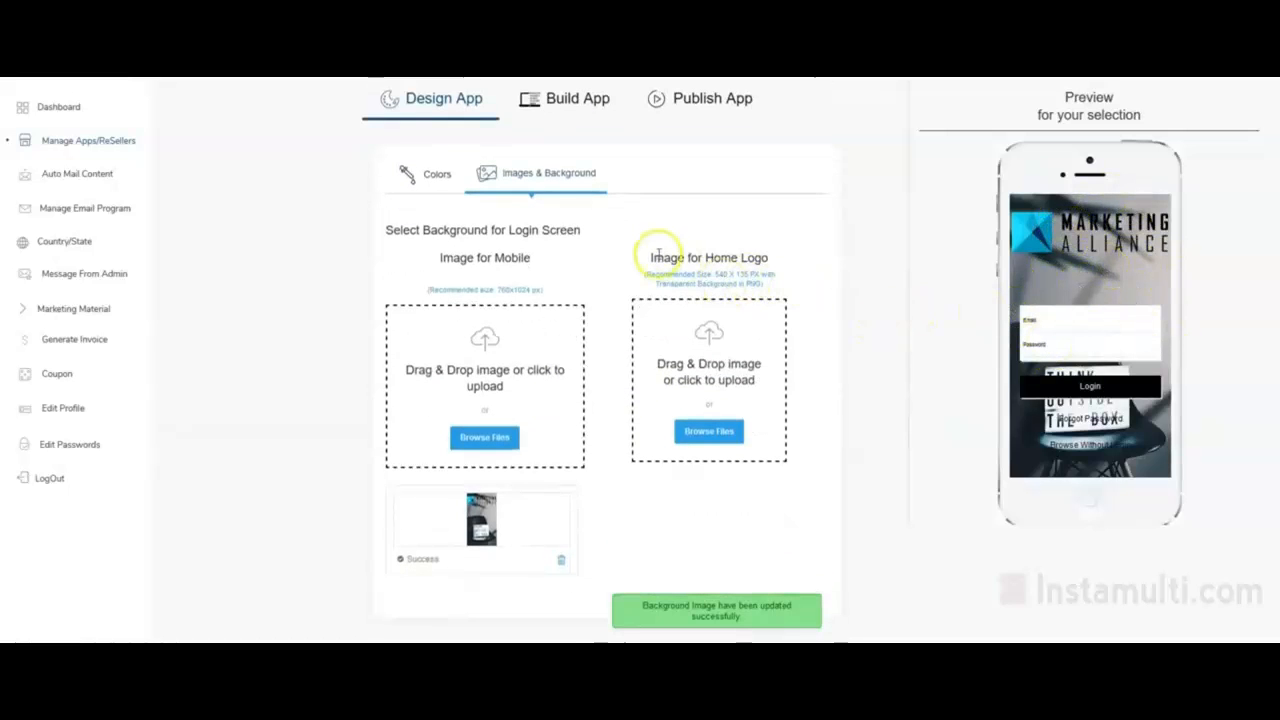
left_click(572, 100)
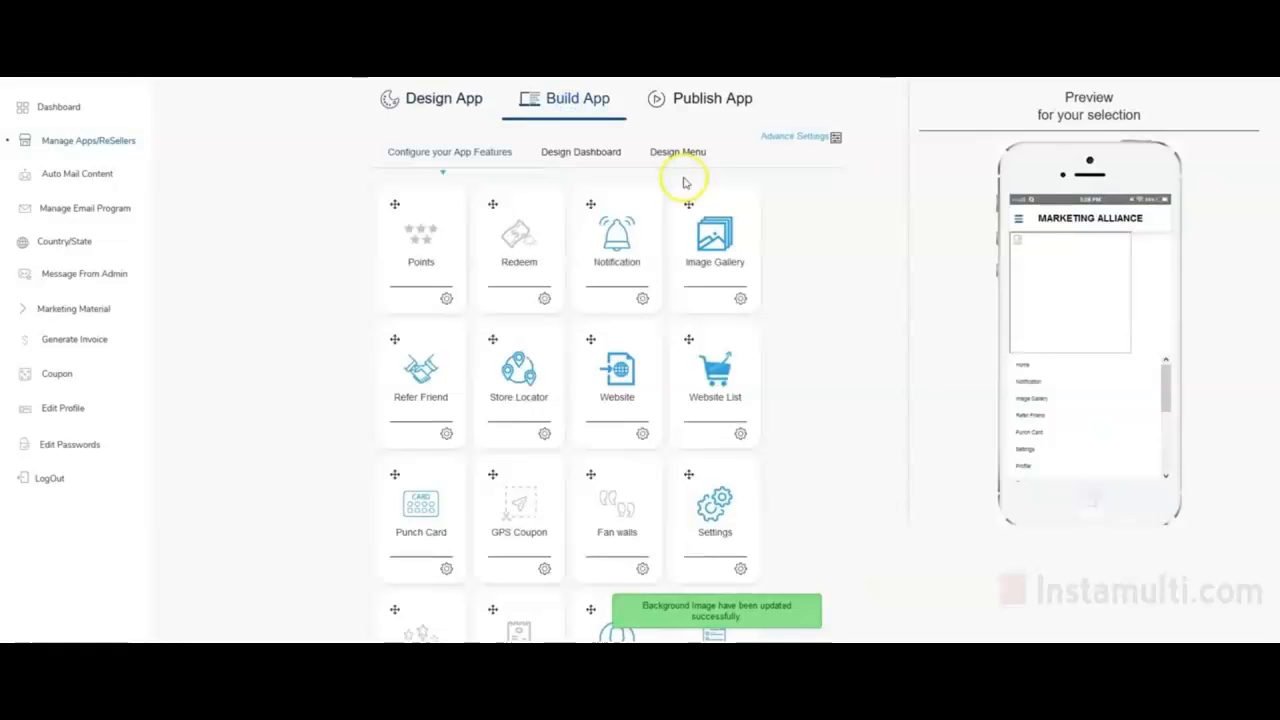
scroll(707, 165, "down", 5)
scroll(700, 160, "up", 6)
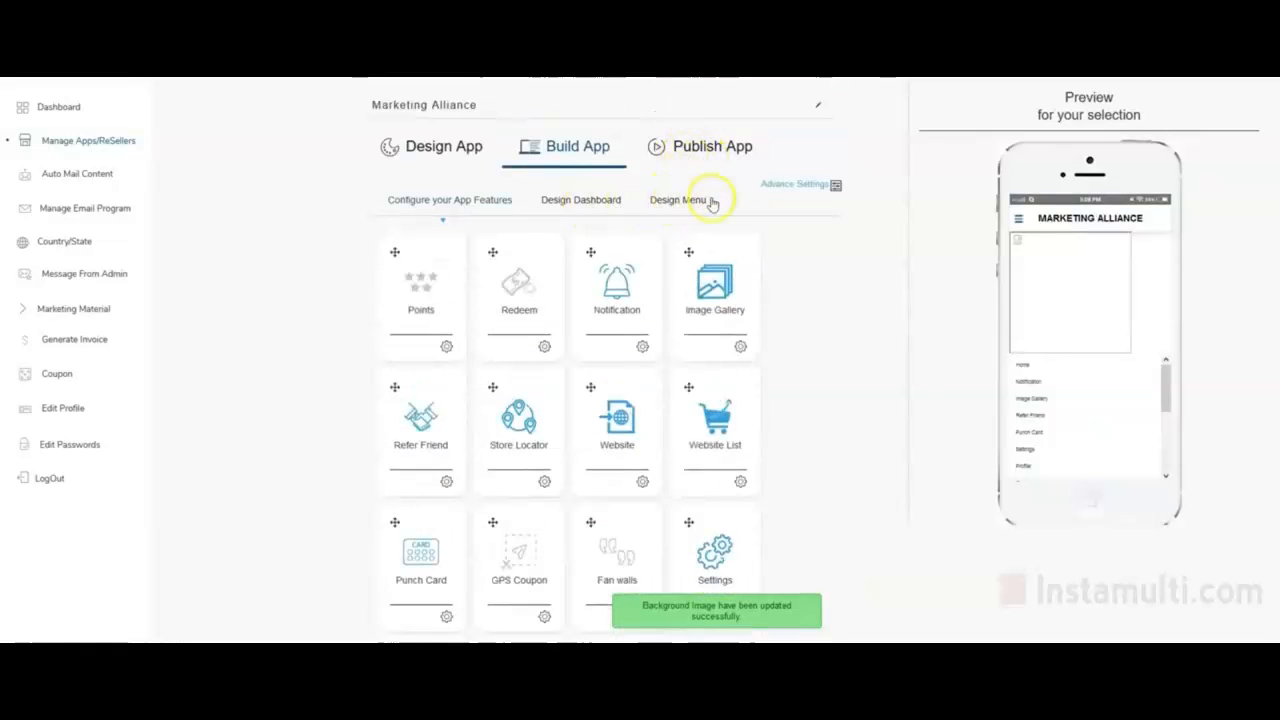
left_click(677, 200)
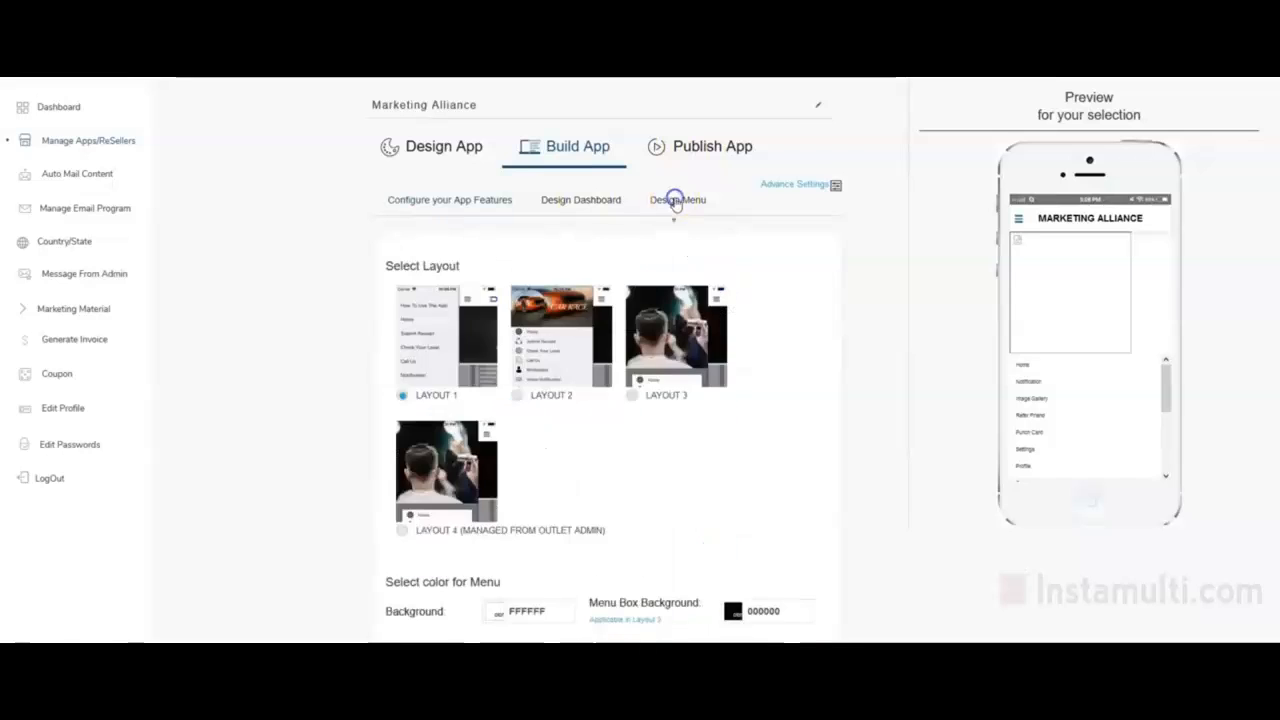
- Upload the splash image as the Play Store splash screen and small_icon as the app icon
left_click(706, 150)
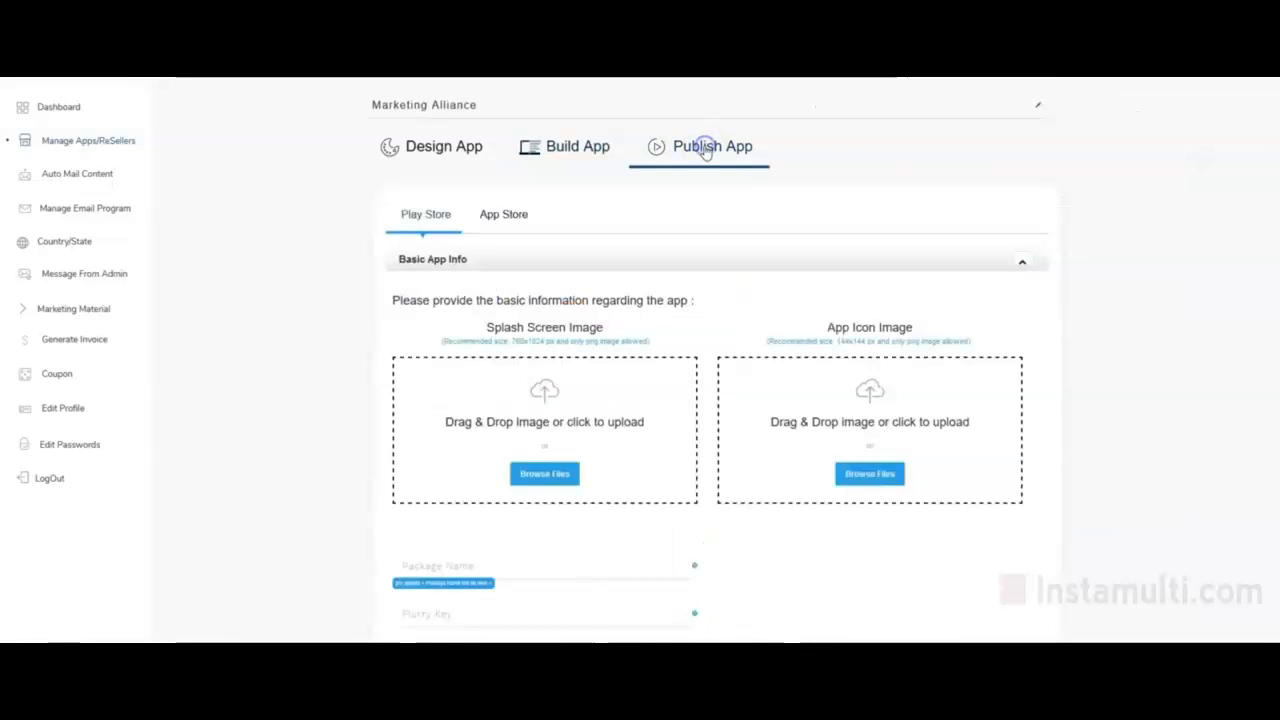
scroll(540, 180, "down", 2)
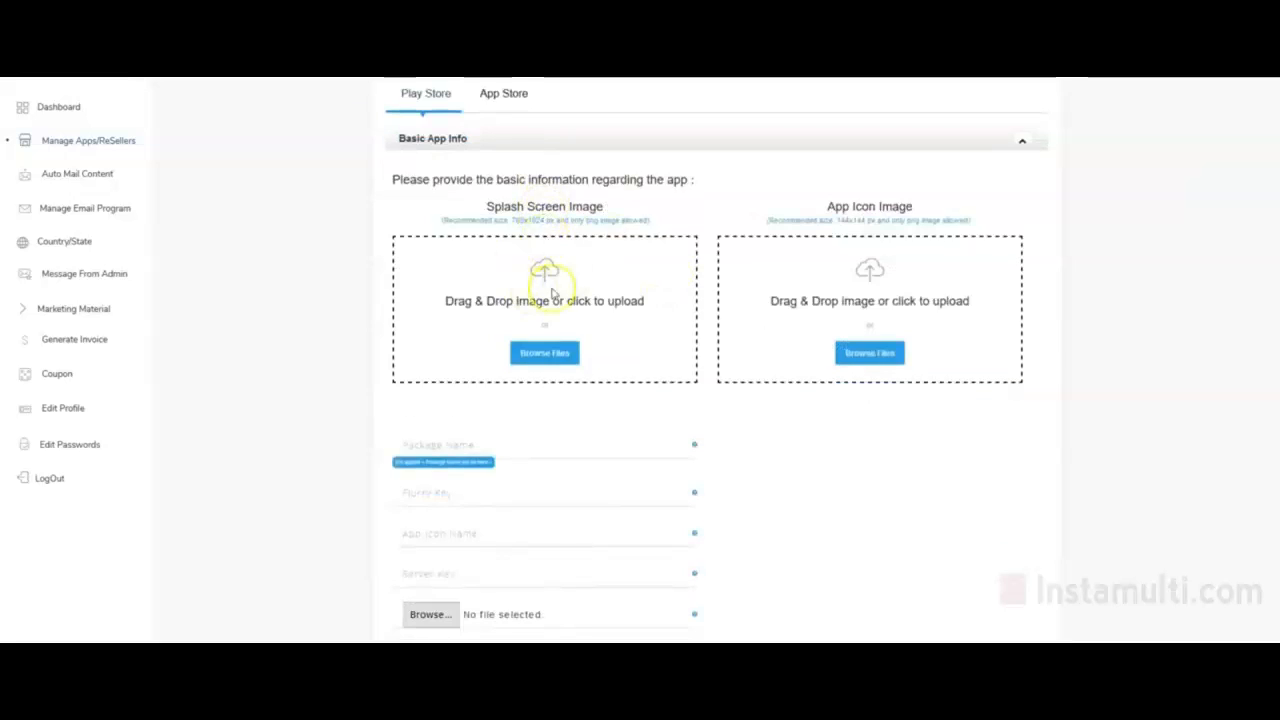
left_click(544, 353)
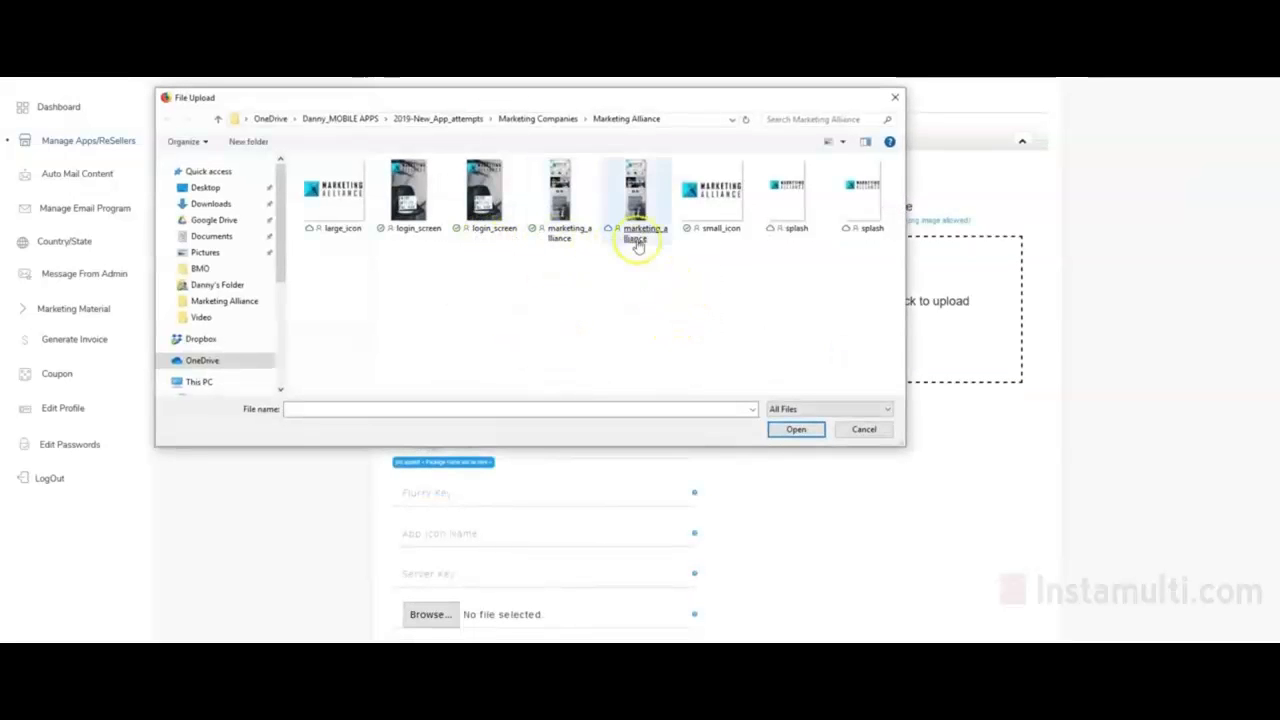
left_click(792, 217)
double_click(790, 215)
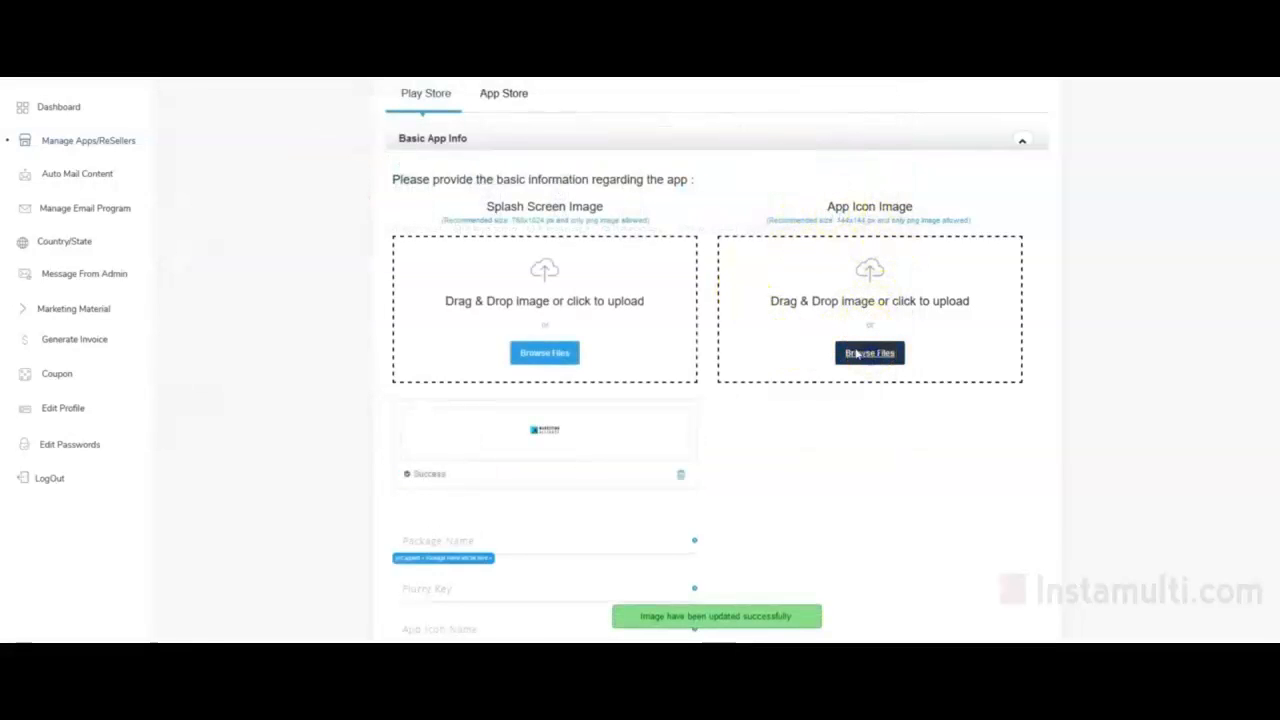
left_click(857, 354)
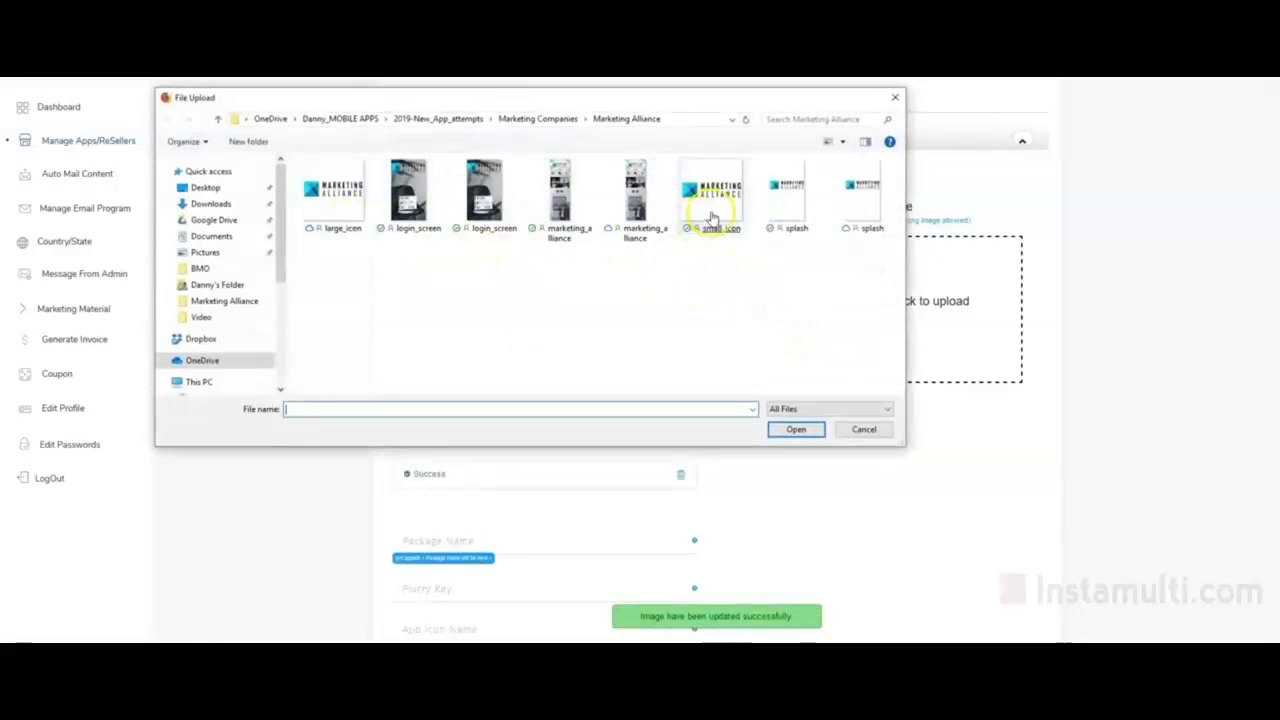
double_click(712, 217)
- Set the package name to marketingalliance, fill in the Flurry key, and set the app icon name to MarketingAlliance
scroll(491, 414, "down", 3)
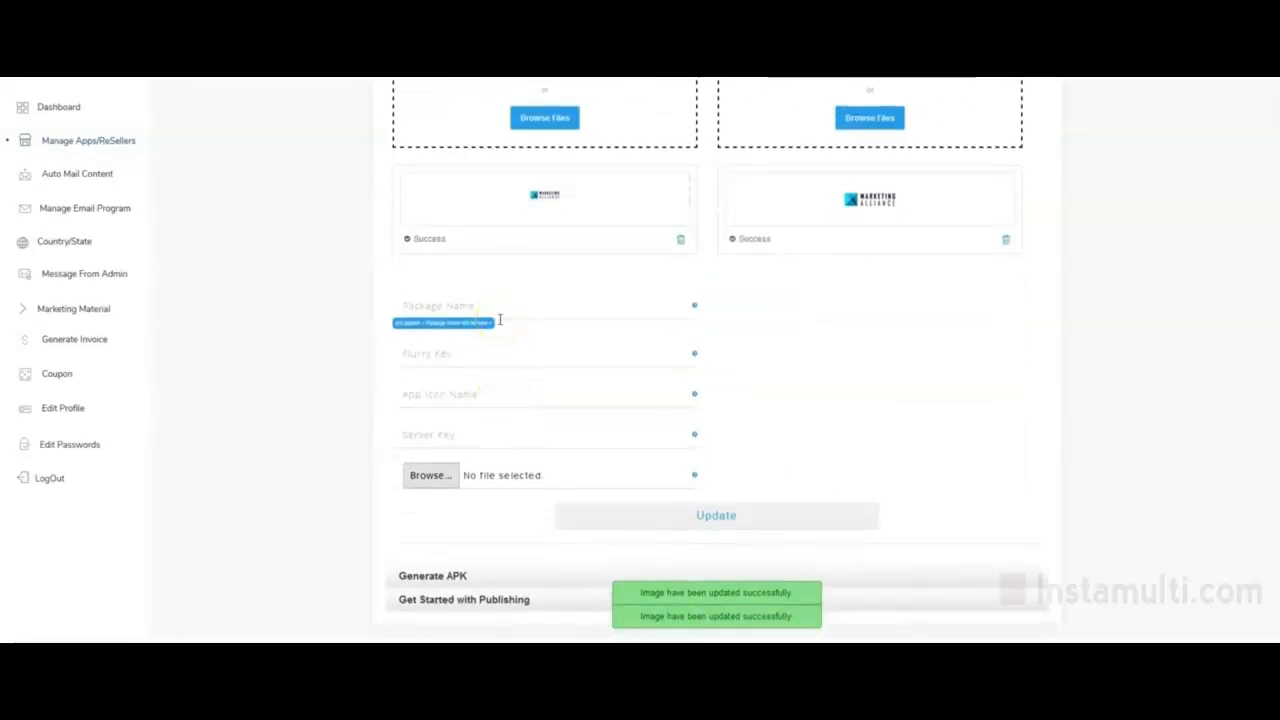
left_click(507, 306)
type("mar")
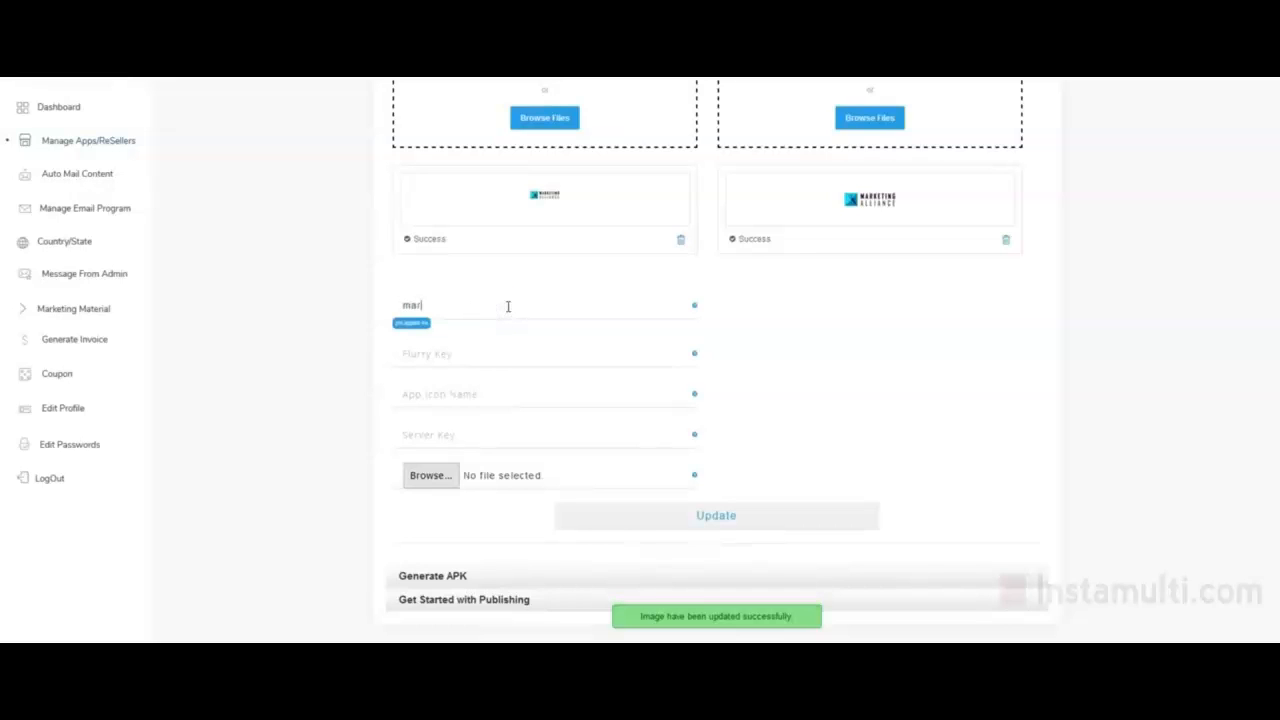
type("ketingalliance")
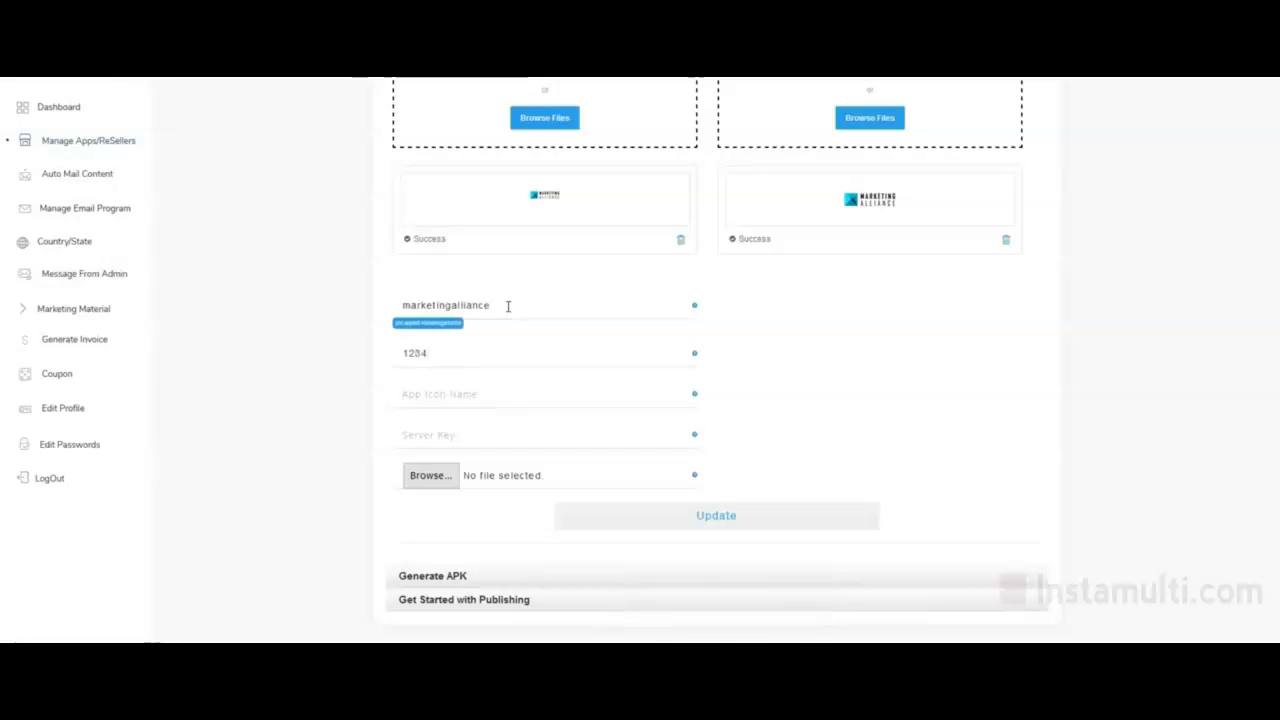
type("Marketin")
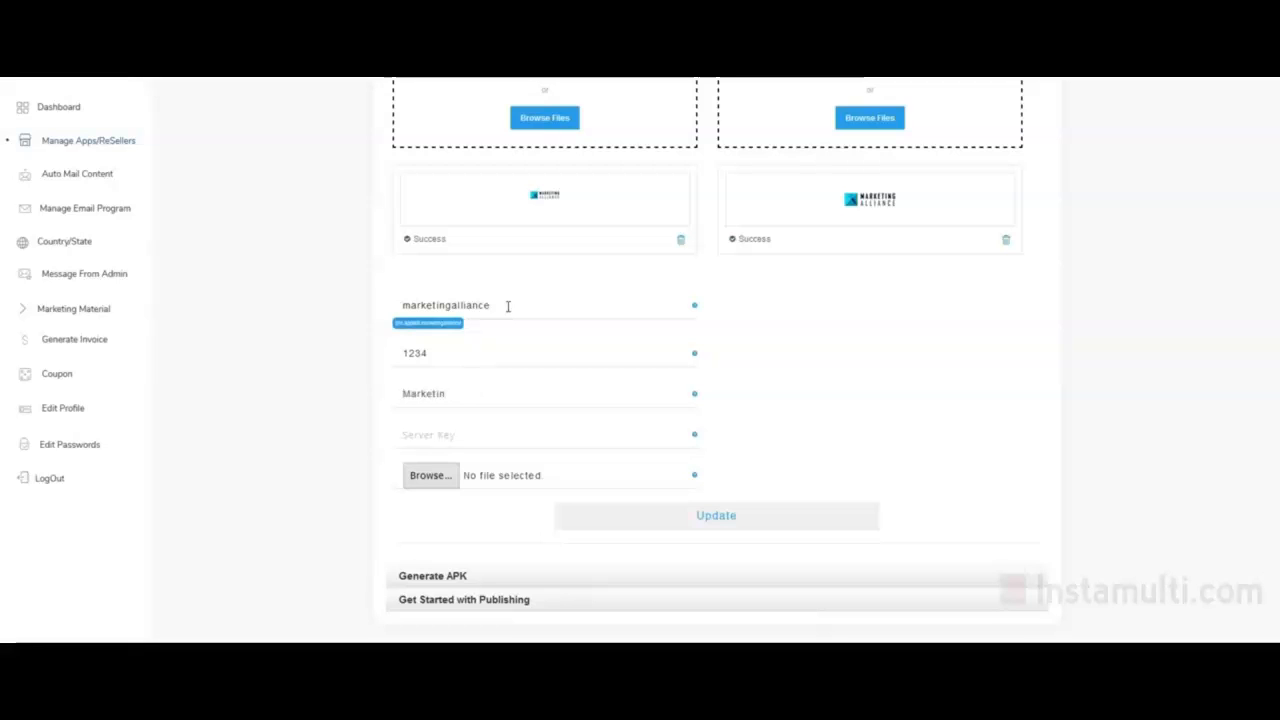
type("gAlliance")
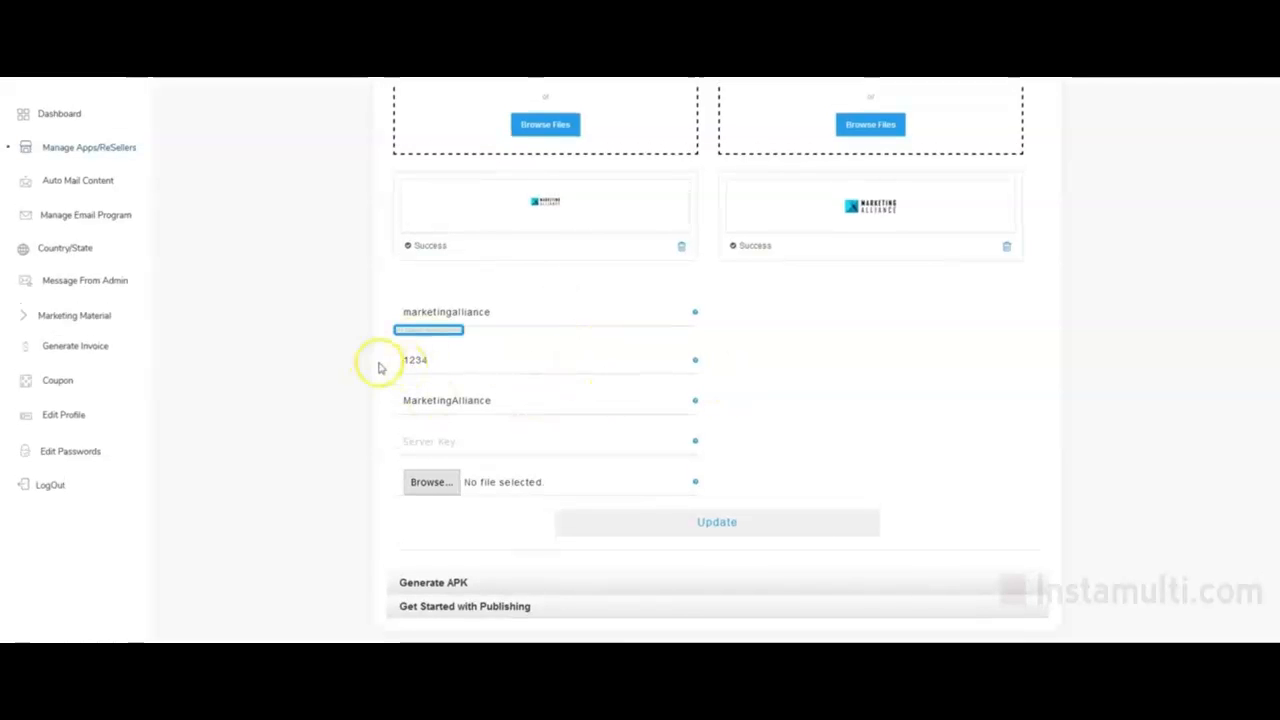
- Paste the server key into the Play Store app info and attach google-services.json from the Downloads folder
right_click(486, 434)
key("p")
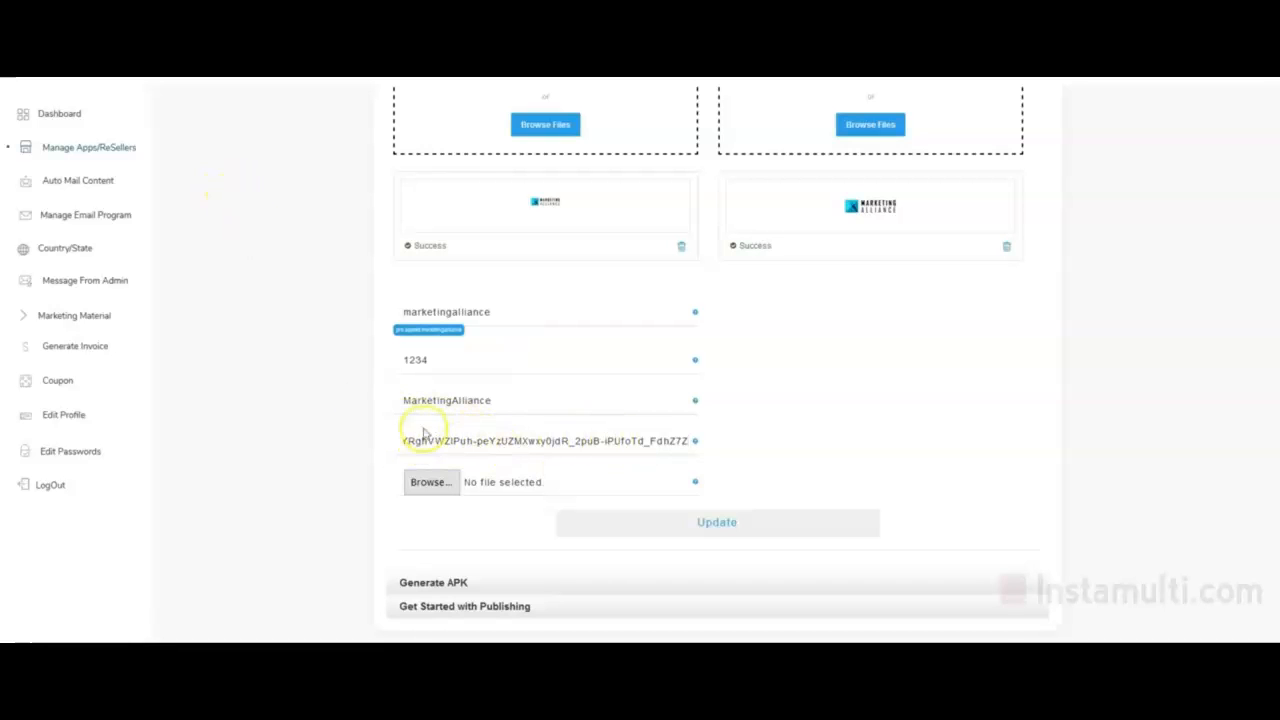
left_click(430, 482)
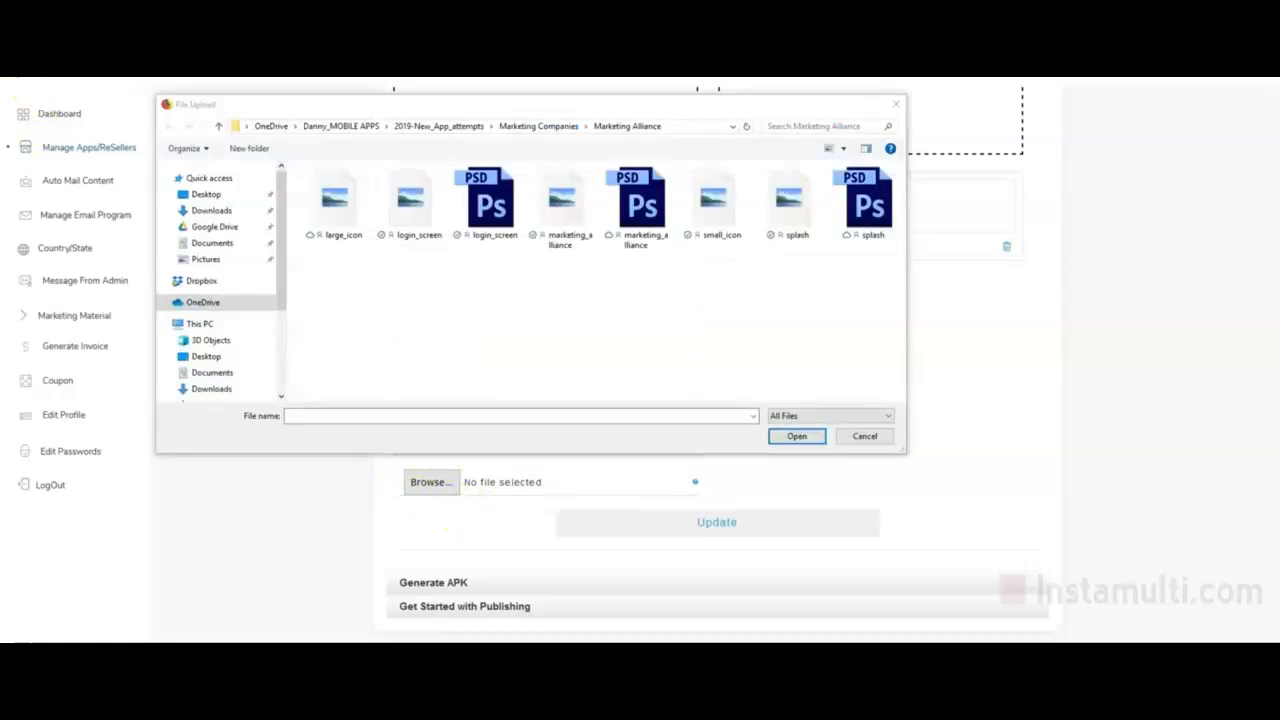
left_click(211, 210)
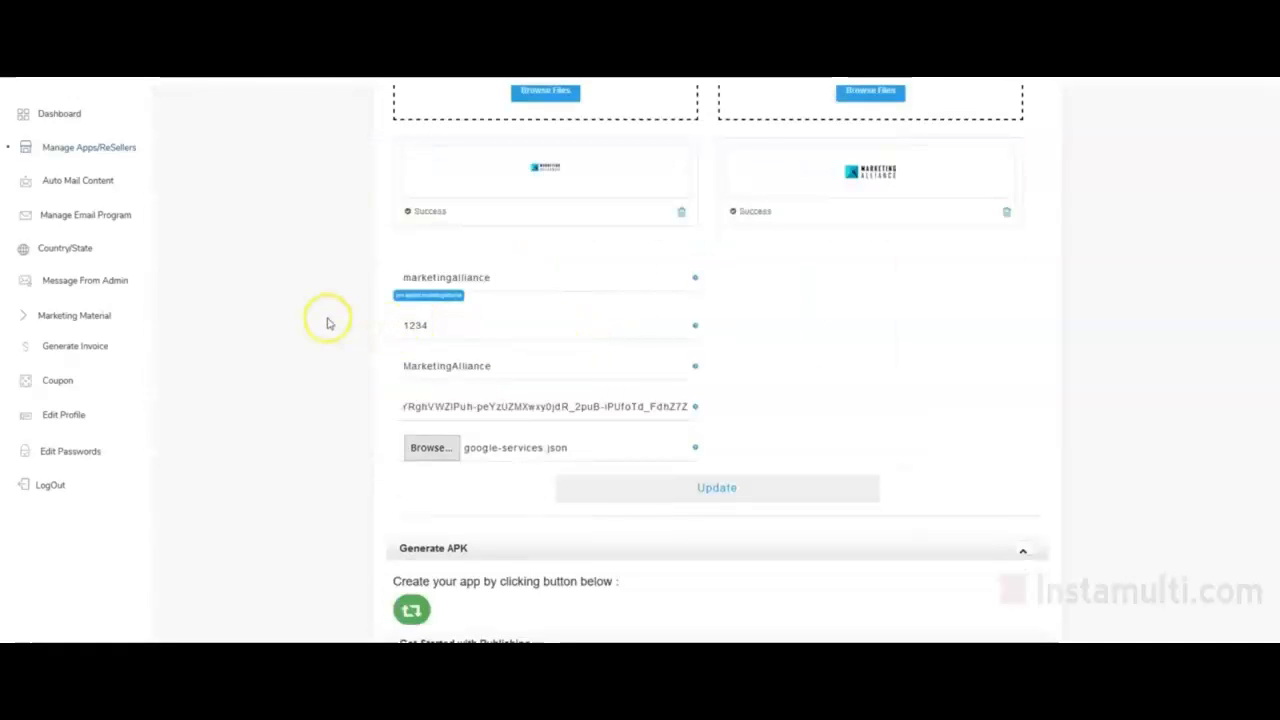
- Start generating the APK for Marketing Alliance from the list of managed apps
scroll(560, 540, "down", 1)
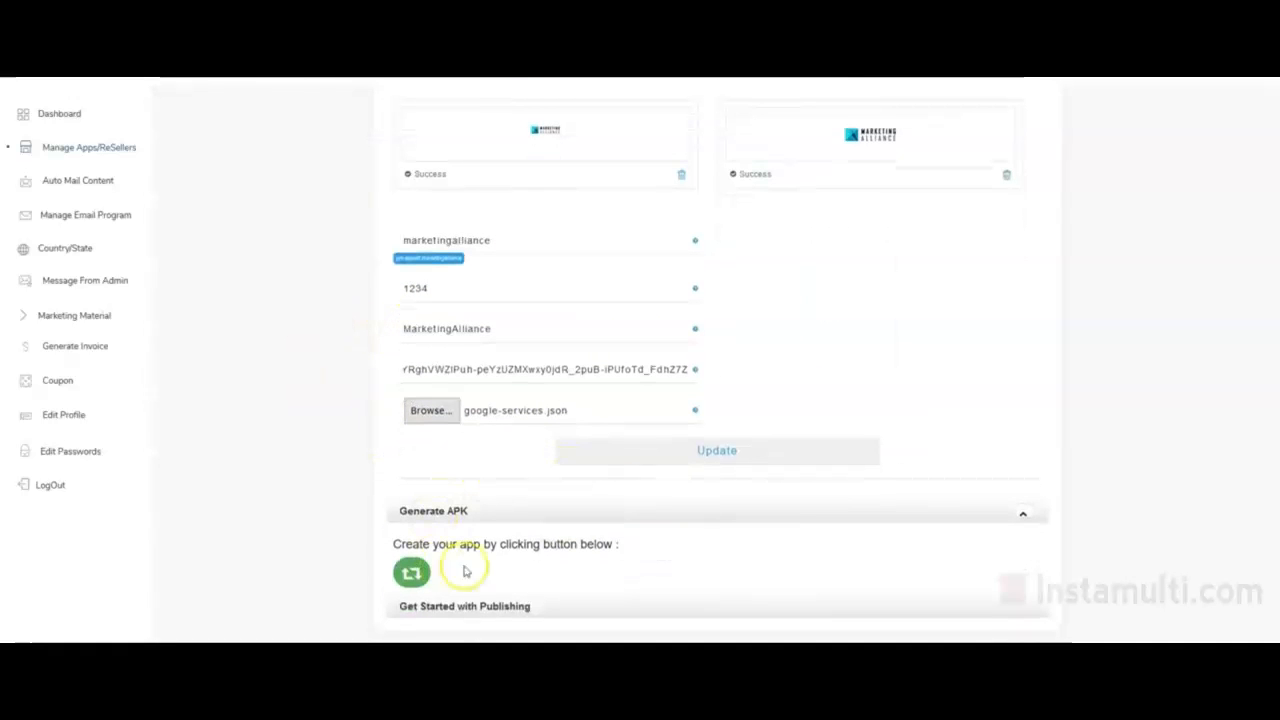
left_click(71, 149)
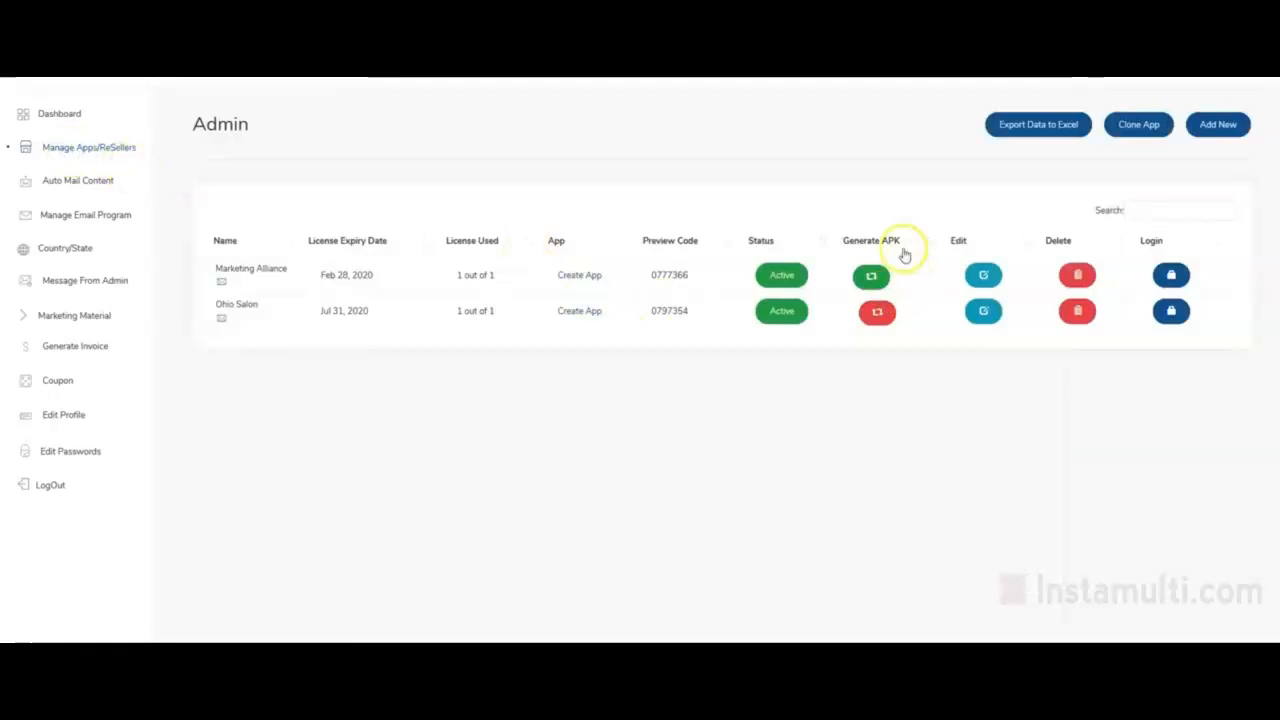
left_click(872, 278)
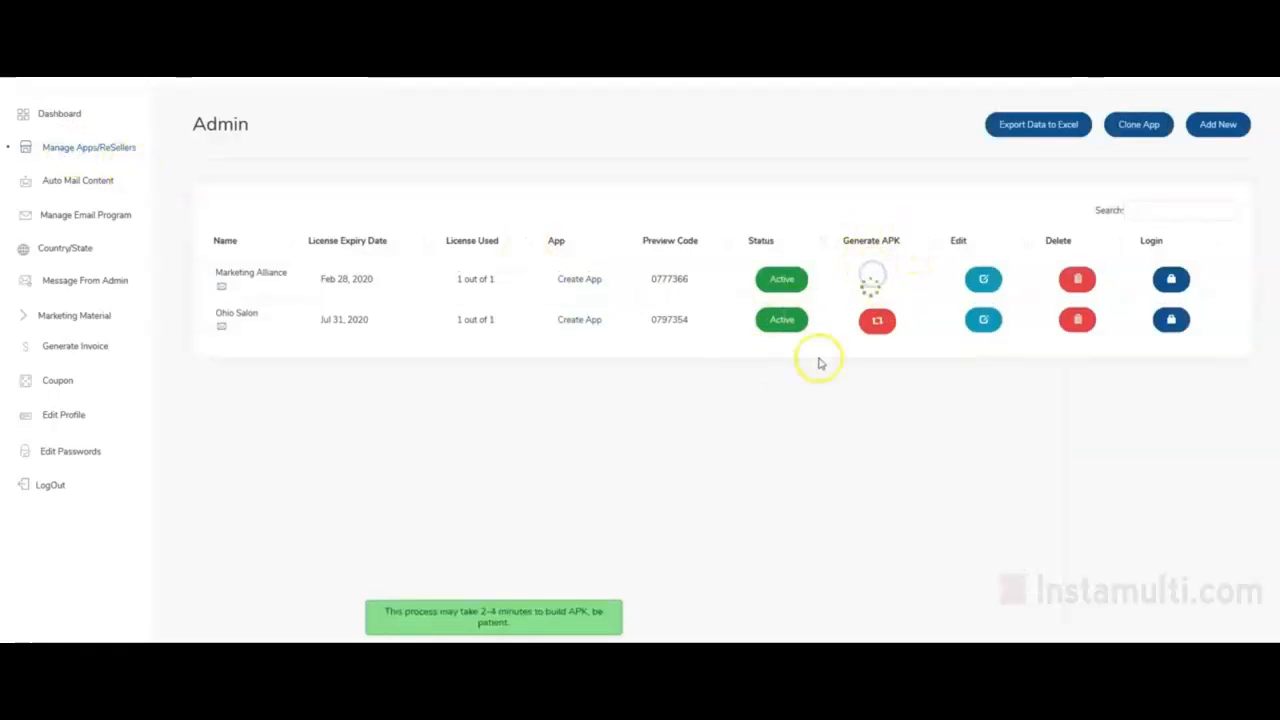